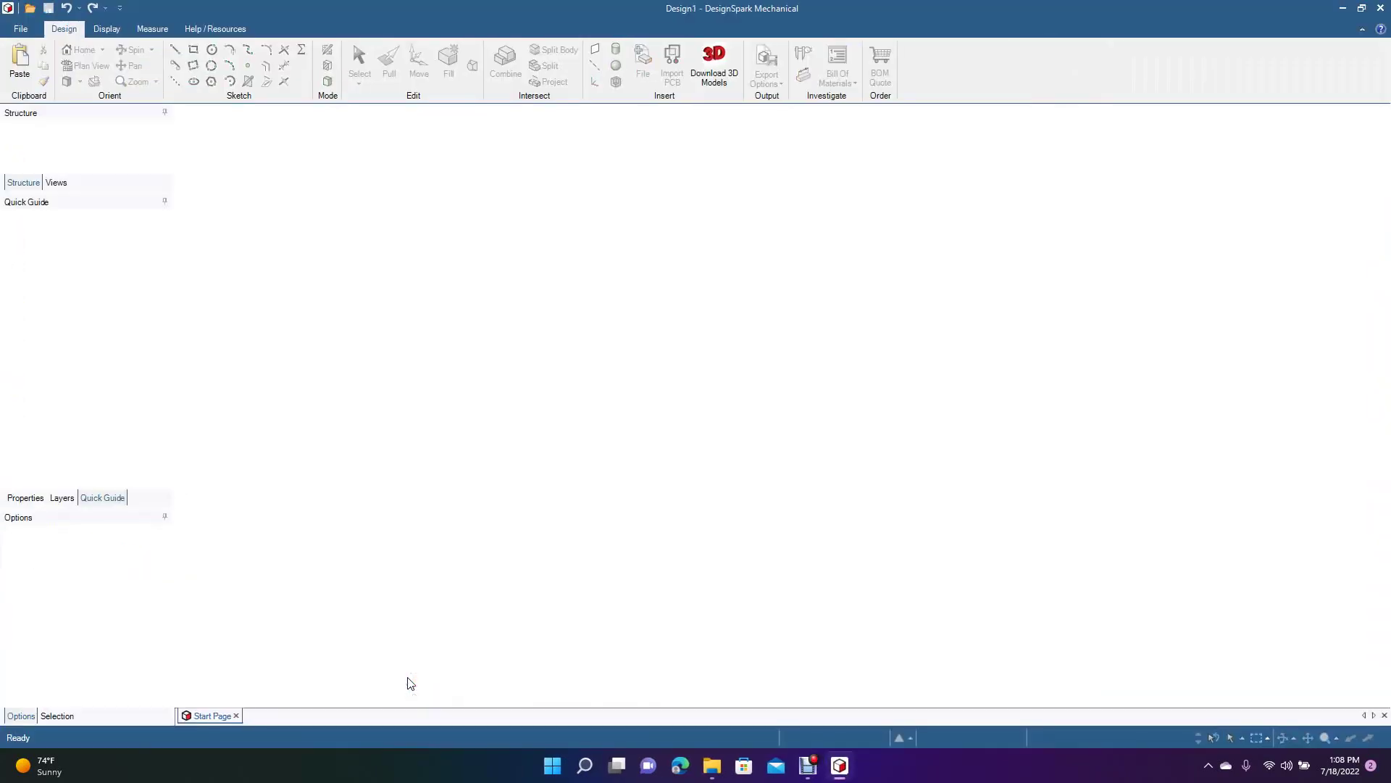
Step: Create a new empty design document, open it and show its sketch grid in plan view
click(21, 29)
mouse_move(38, 56)
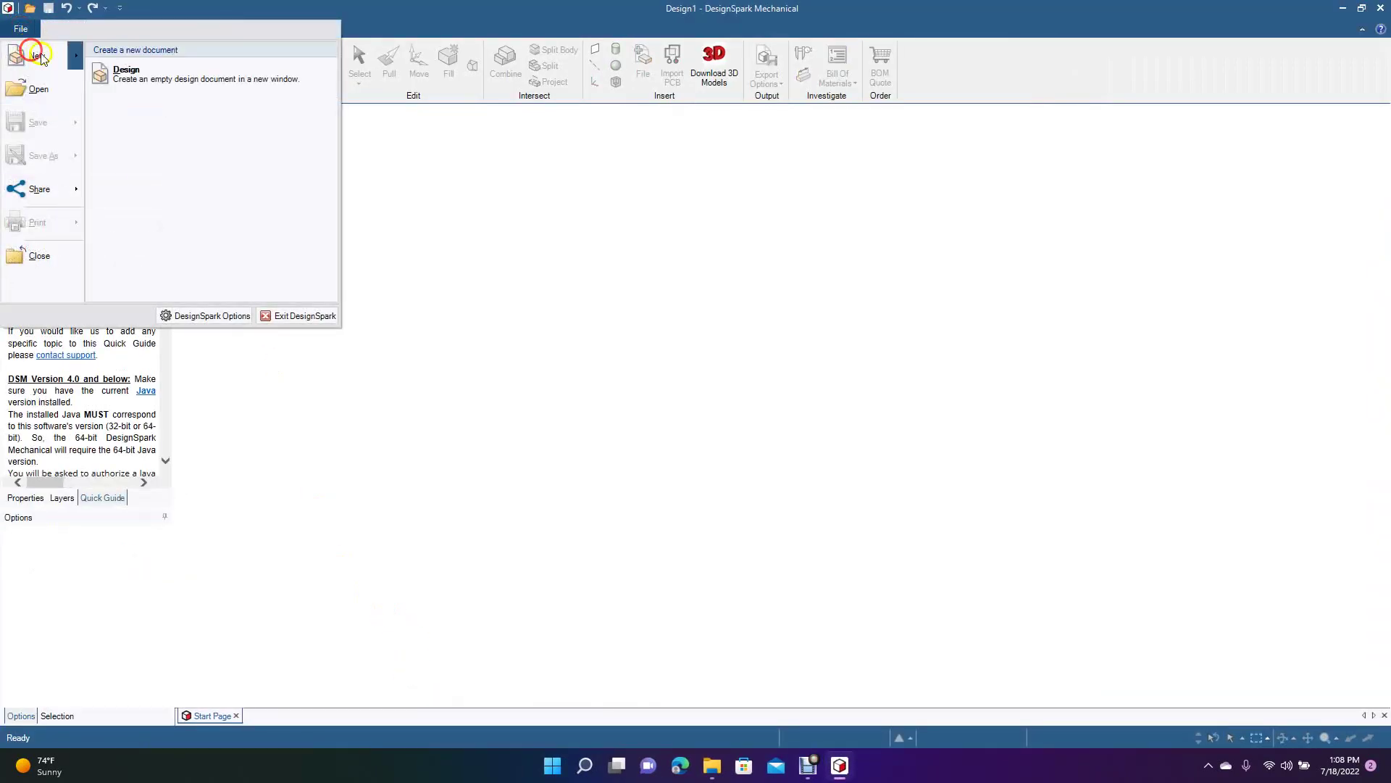
click(117, 75)
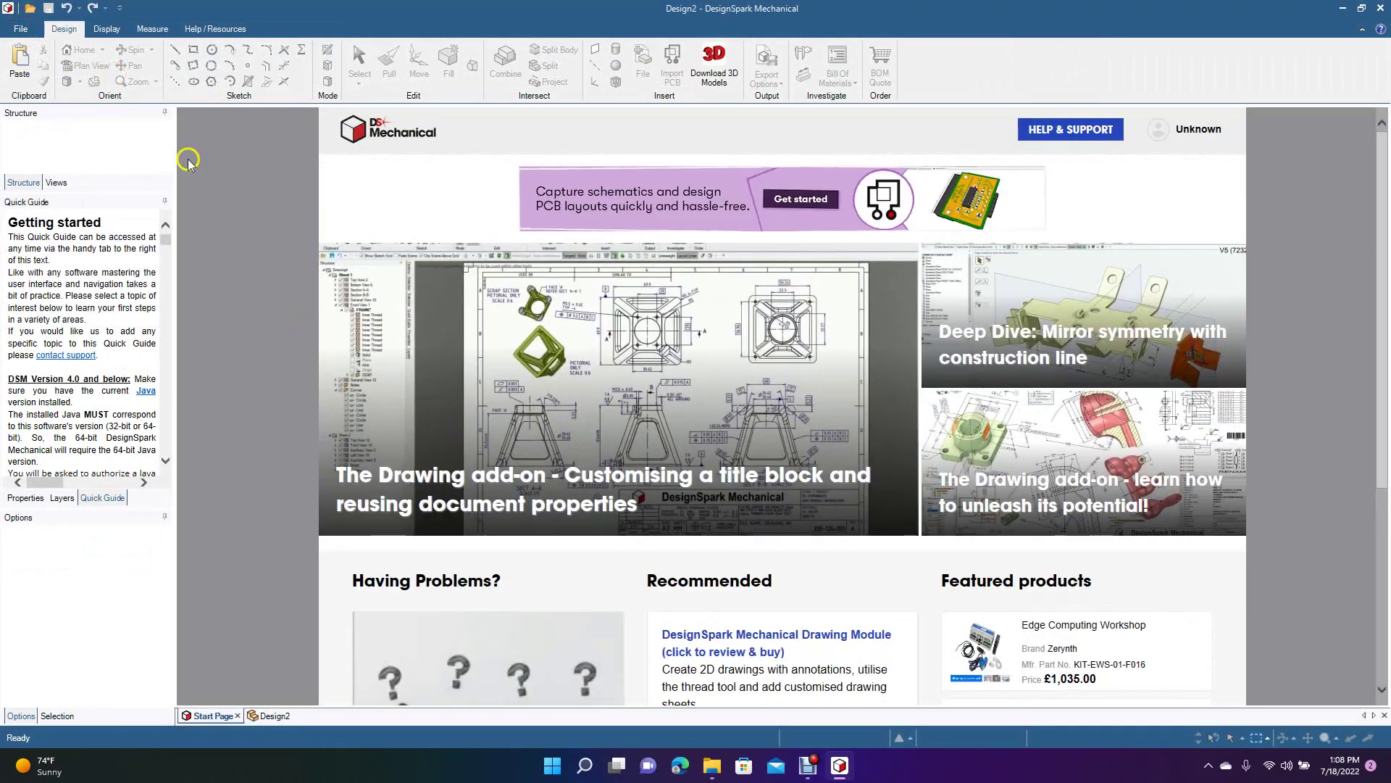
click(280, 716)
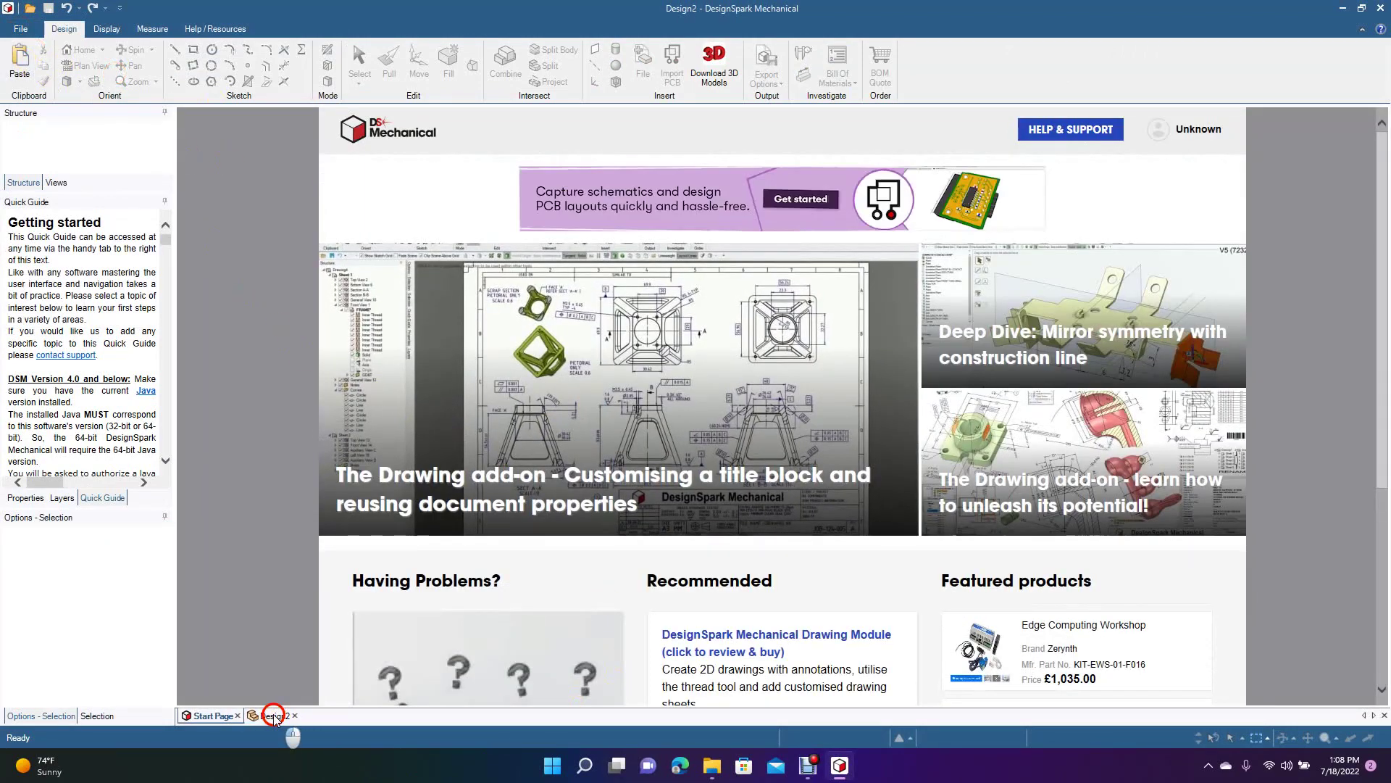
click(822, 691)
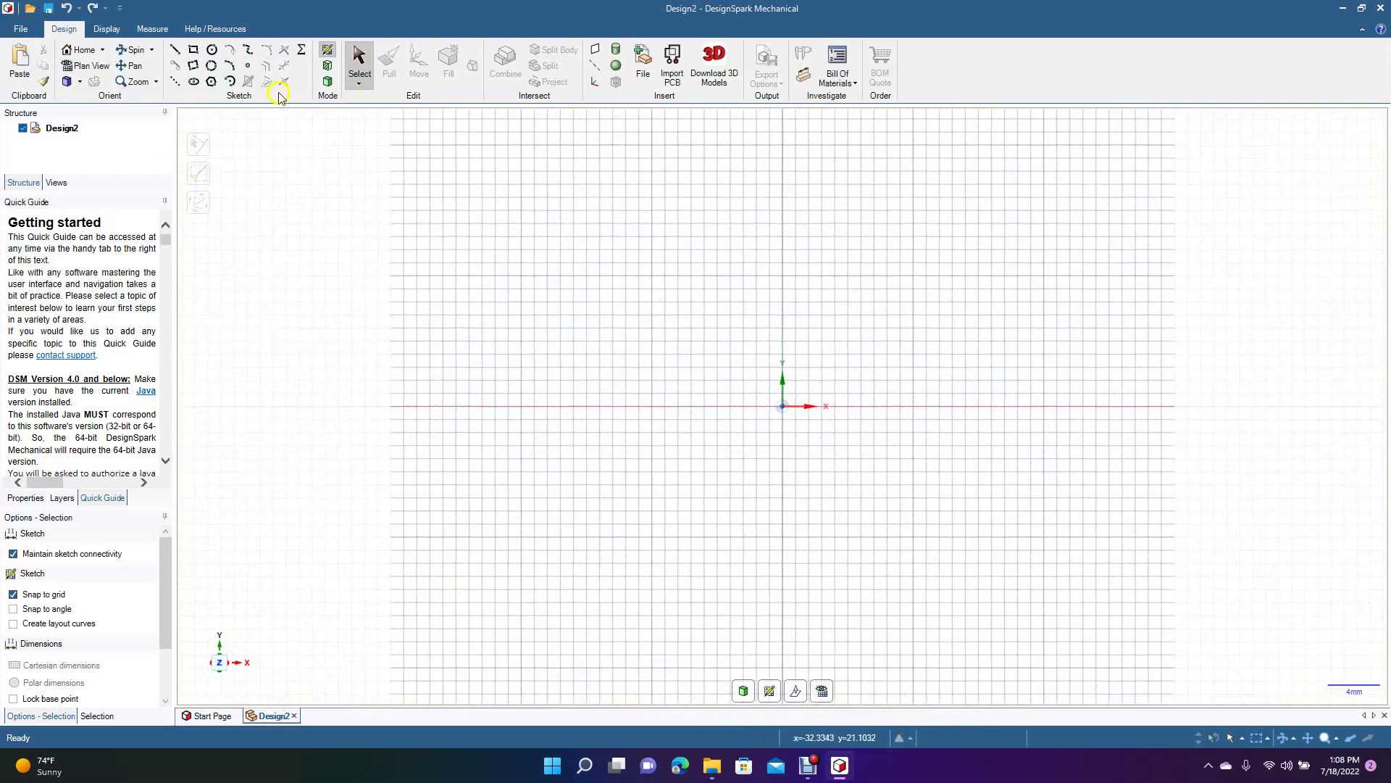
Step: Sketch a rectangle about 28 mm wide and 18 mm high, defined from its center at the origin
click(193, 49)
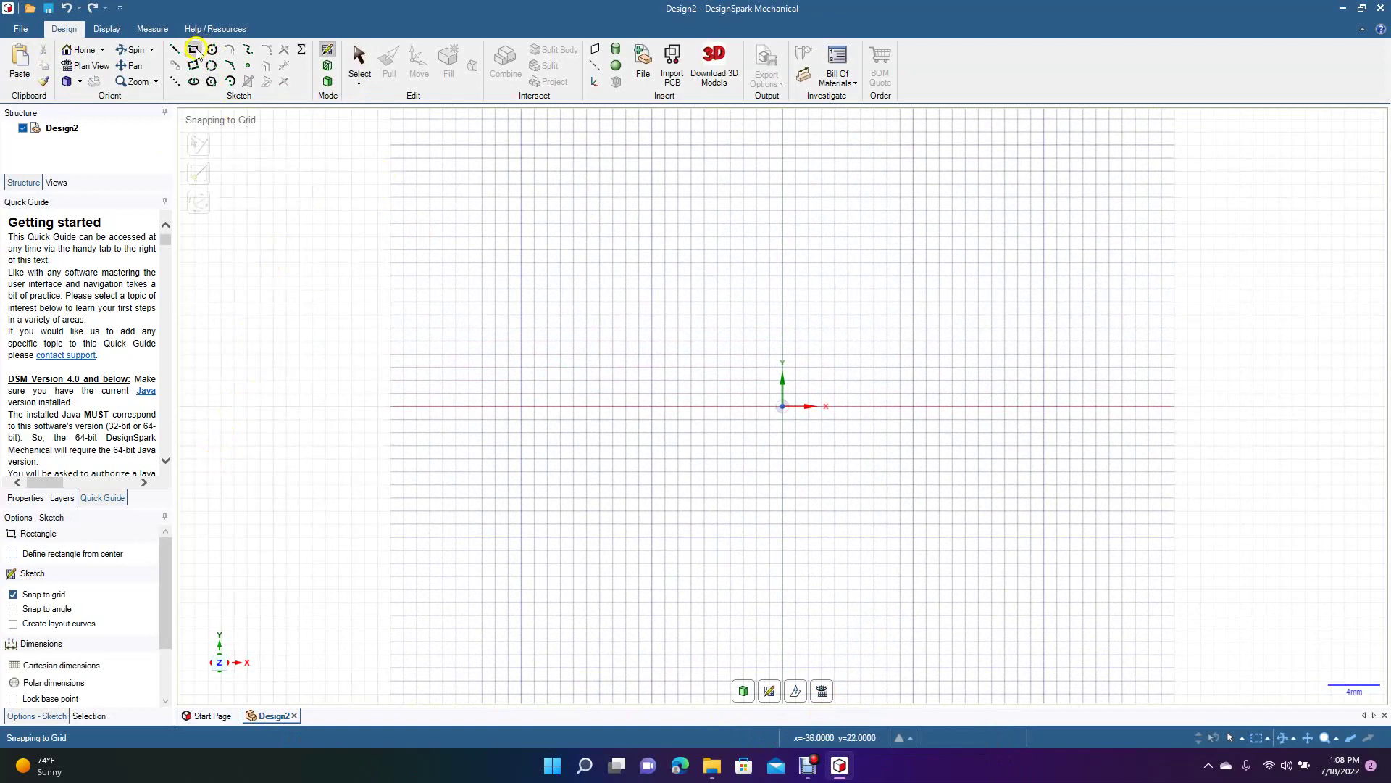
click(60, 556)
click(781, 406)
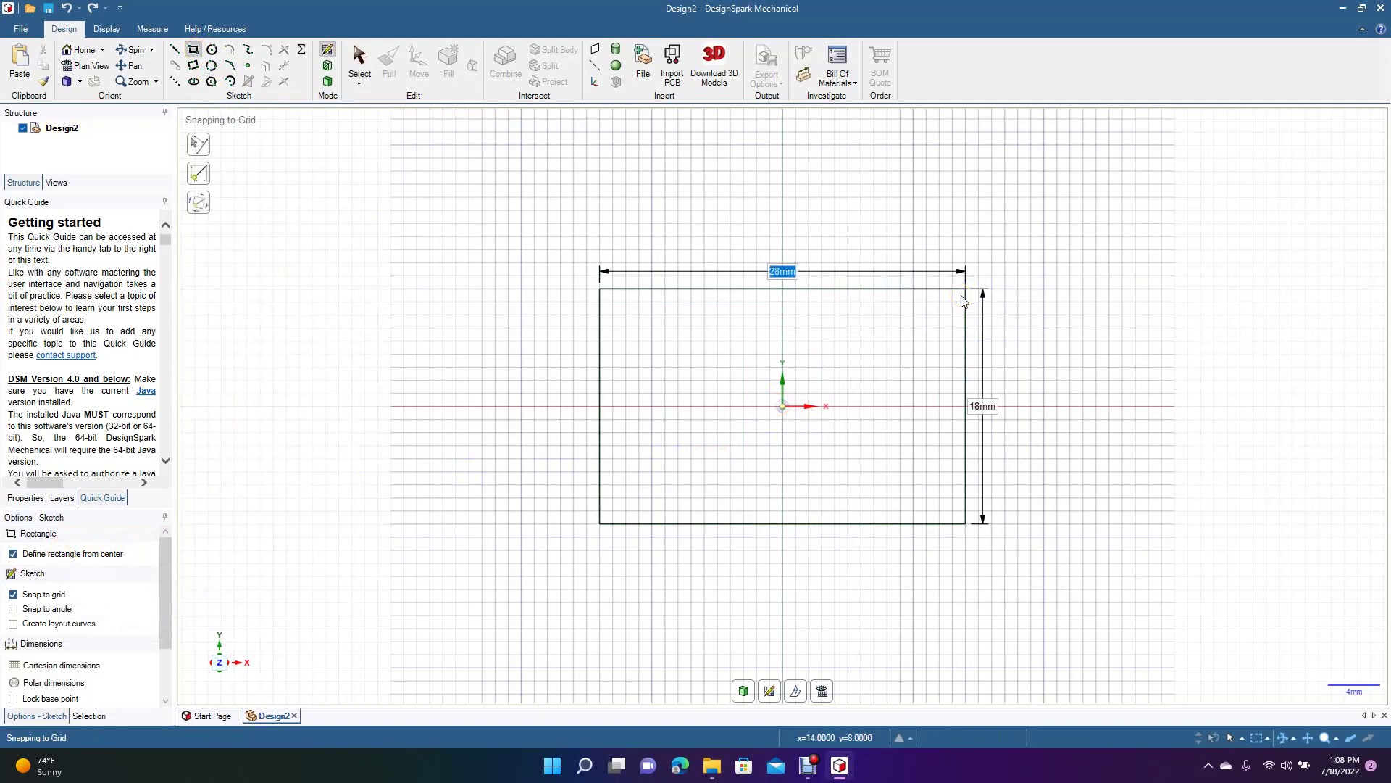
click(962, 300)
click(359, 61)
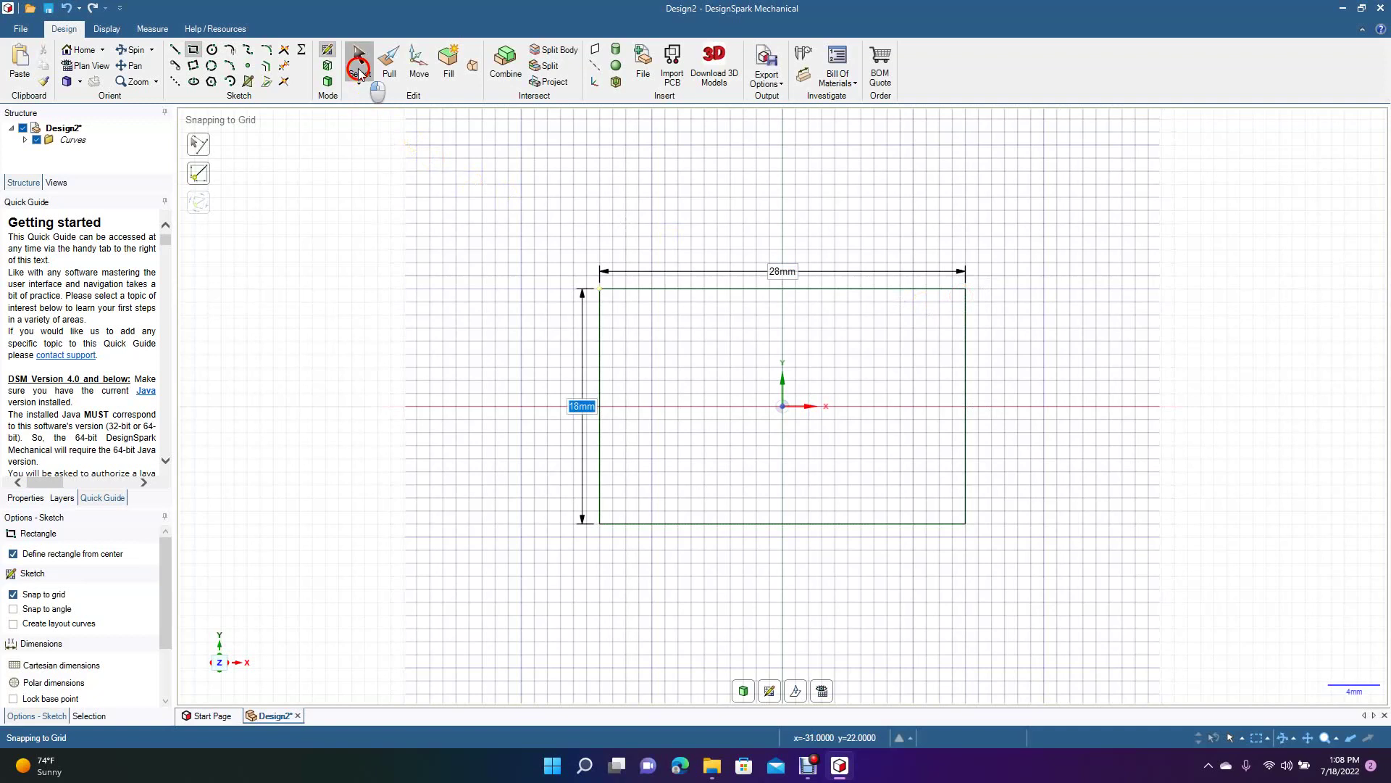
Step: Round all four corners of the rectangle with 2 mm radius fillets
click(268, 48)
click(602, 303)
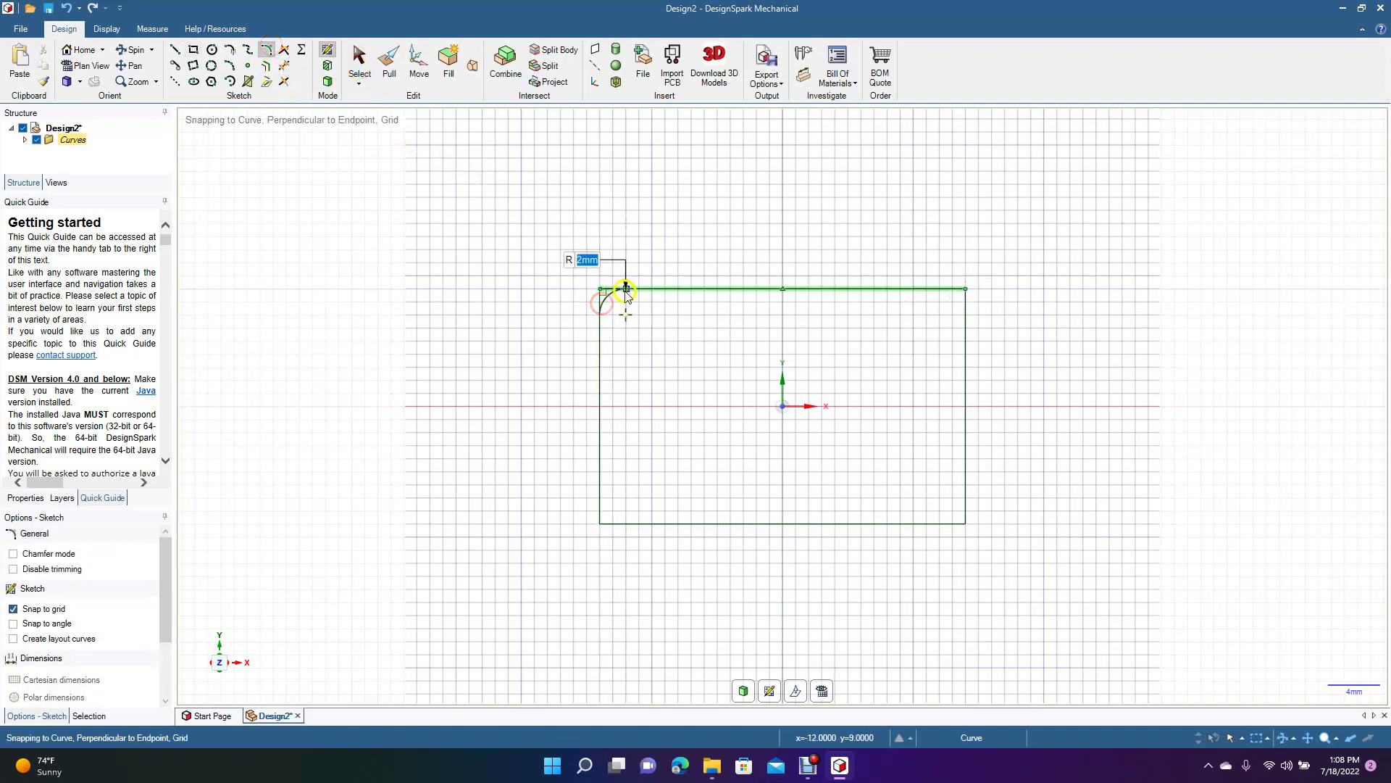
click(626, 290)
click(938, 290)
click(965, 317)
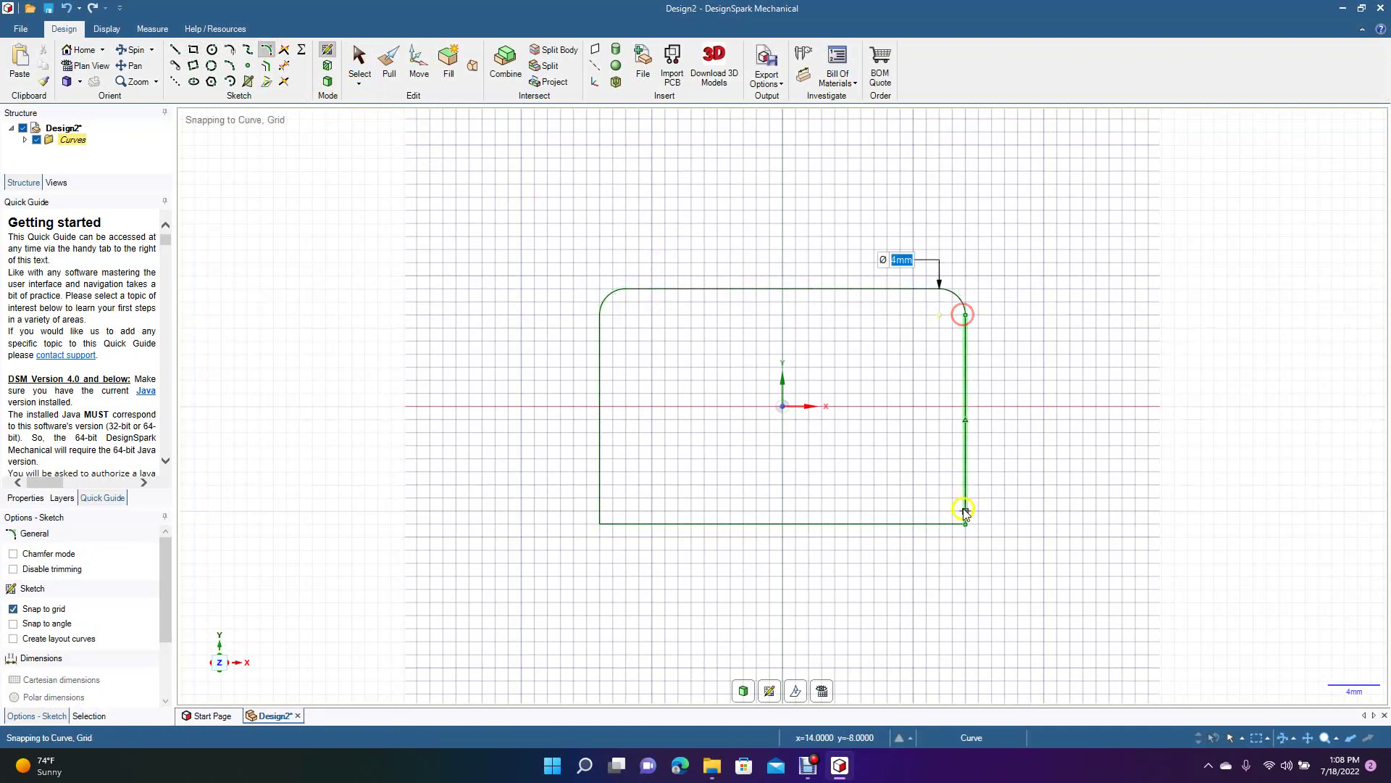
click(965, 499)
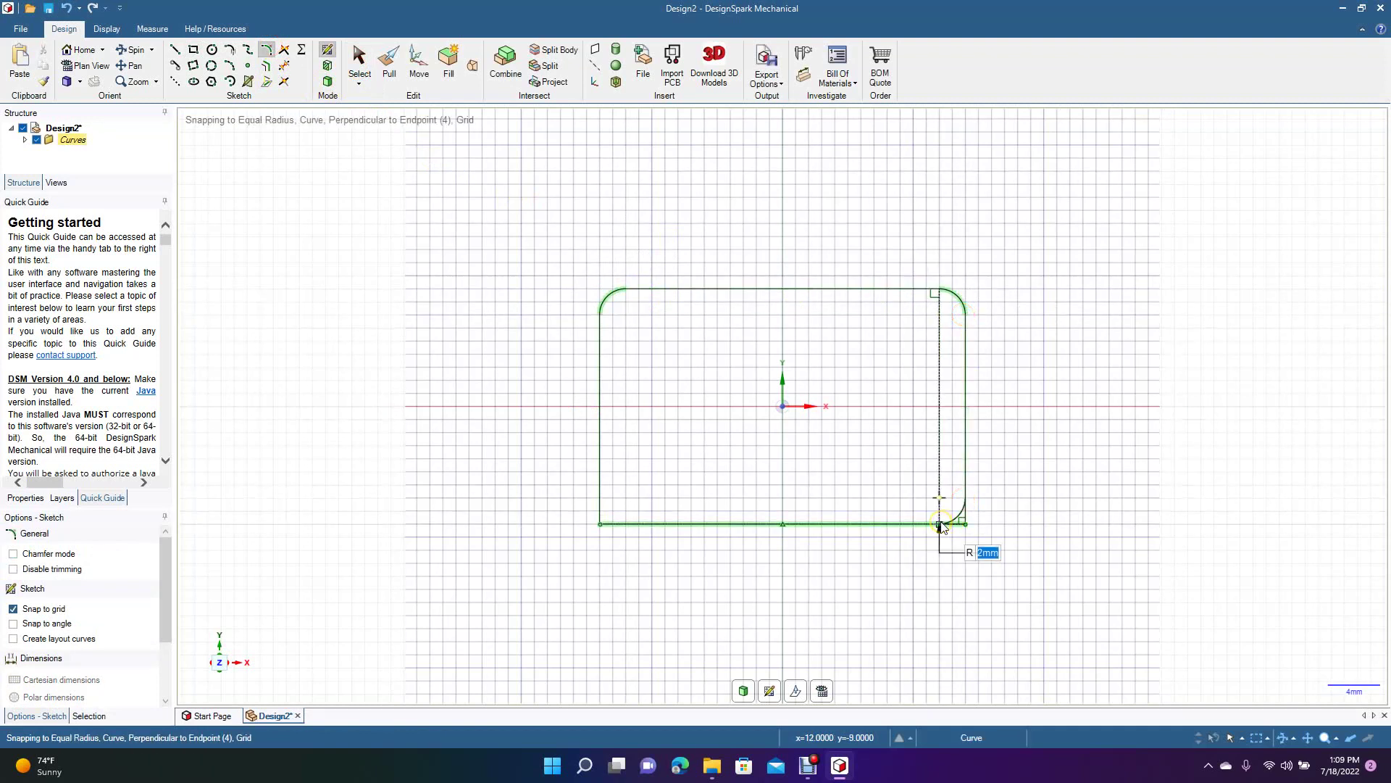
click(940, 523)
click(639, 524)
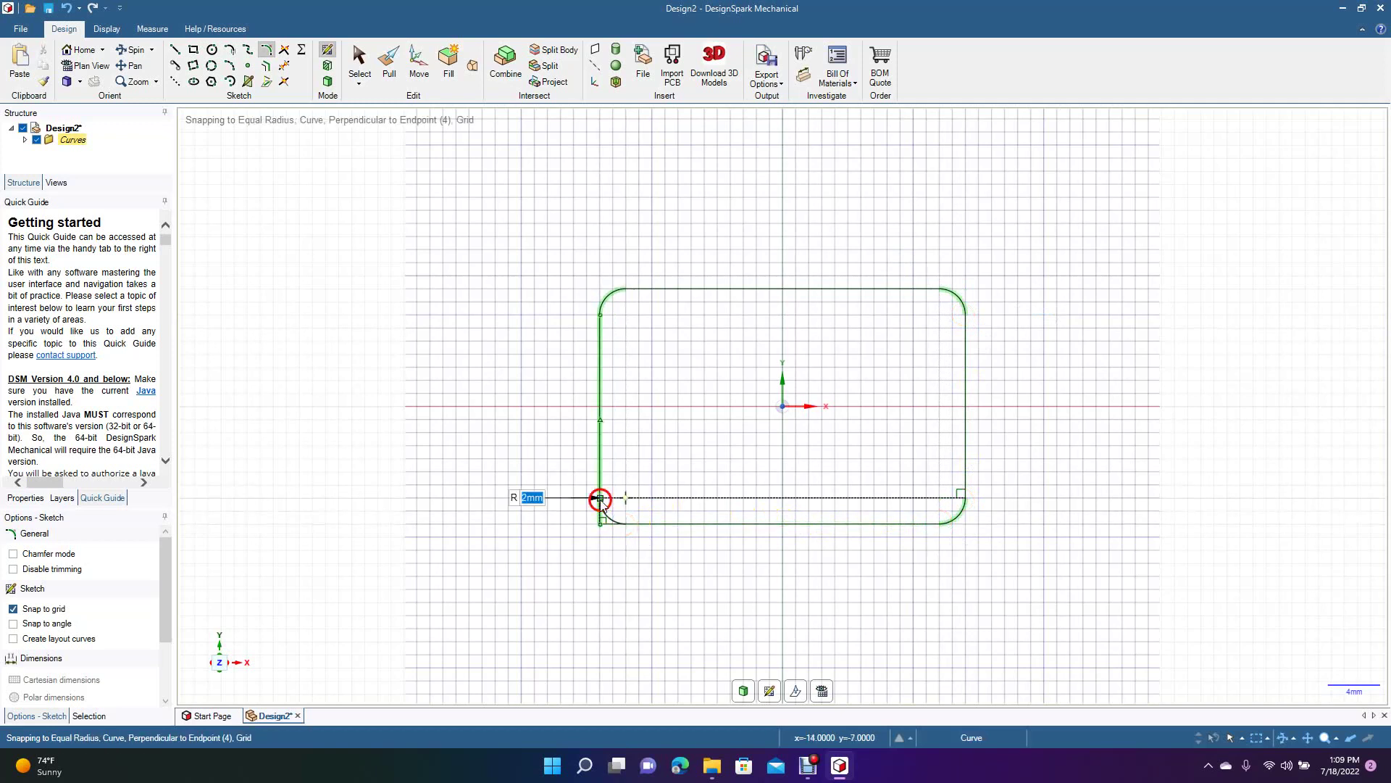
click(601, 499)
click(359, 58)
click(613, 295)
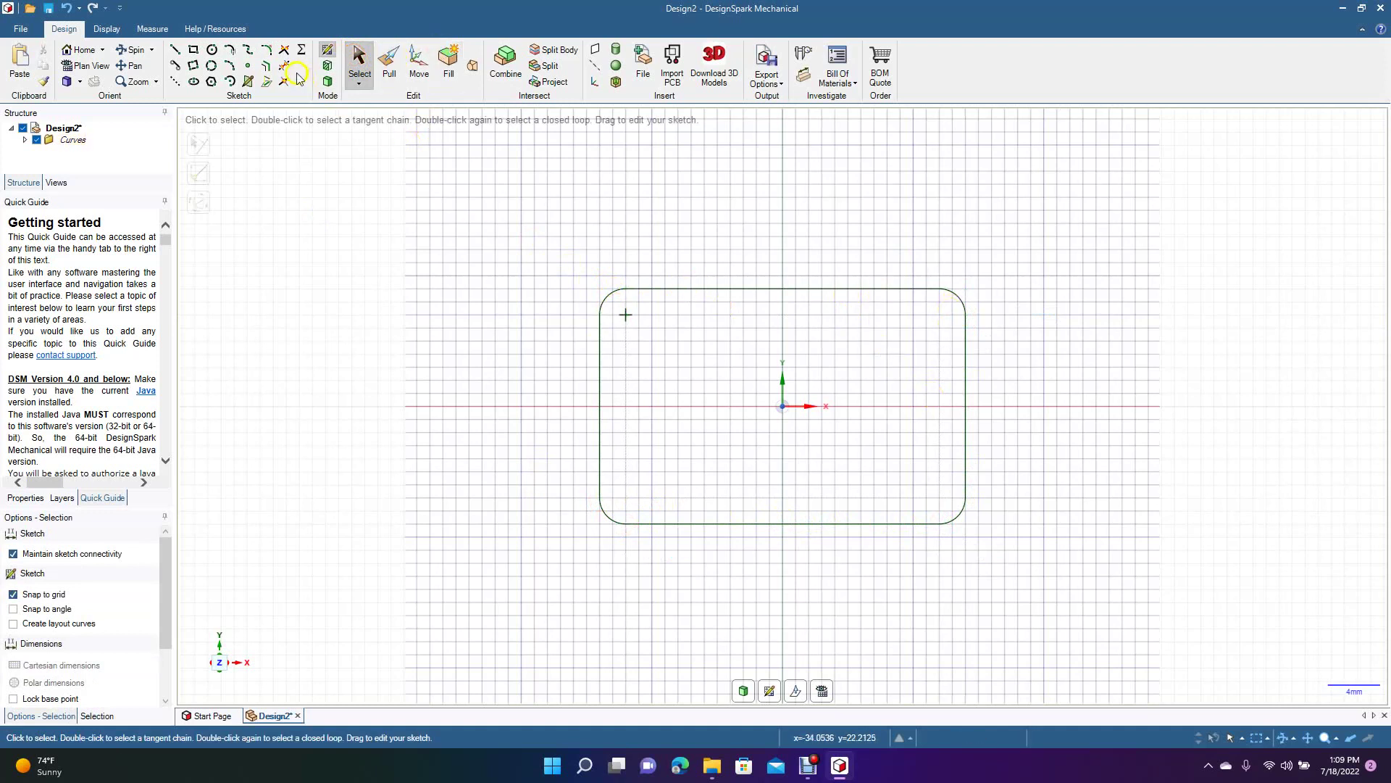
Step: Sketch a vertical and a horizontal line through the origin, joining the midpoints of the rectangle's opposite edges
click(175, 51)
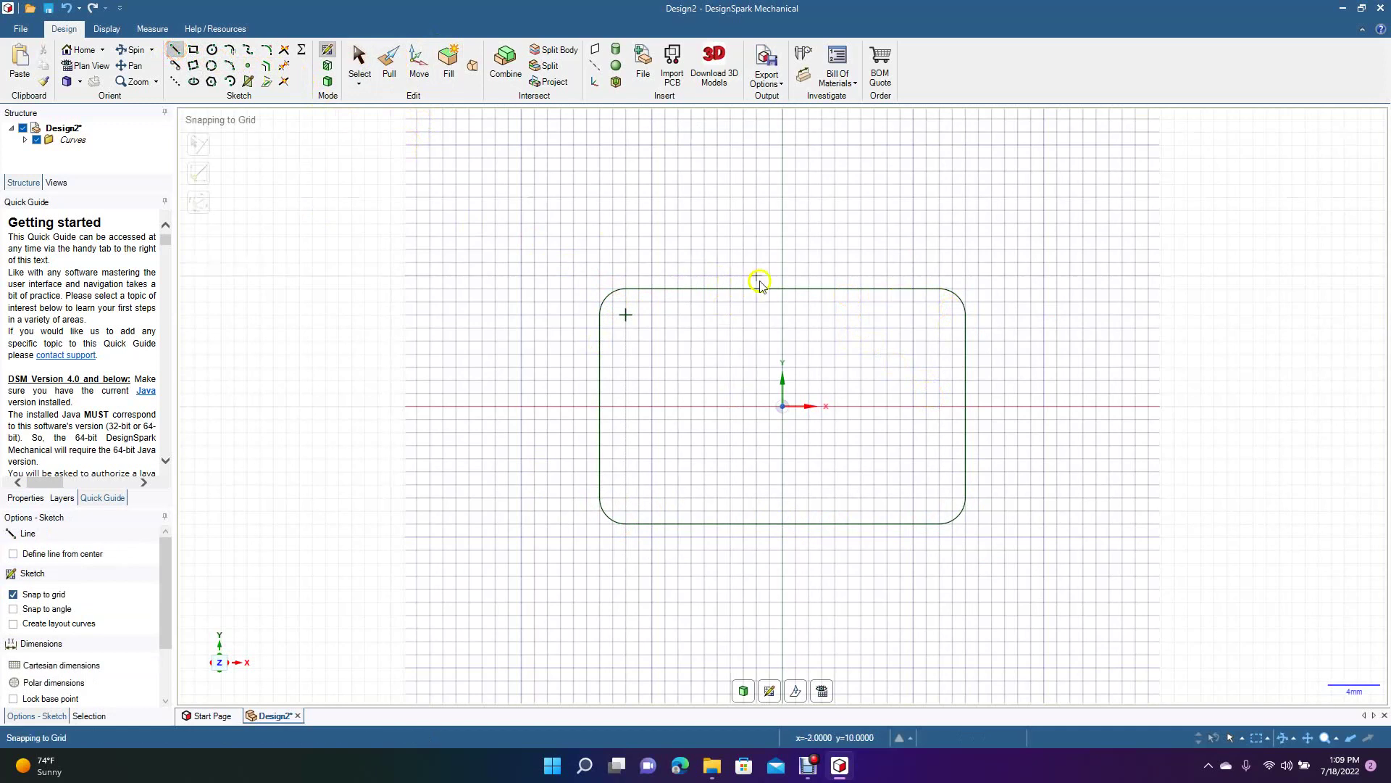
click(781, 289)
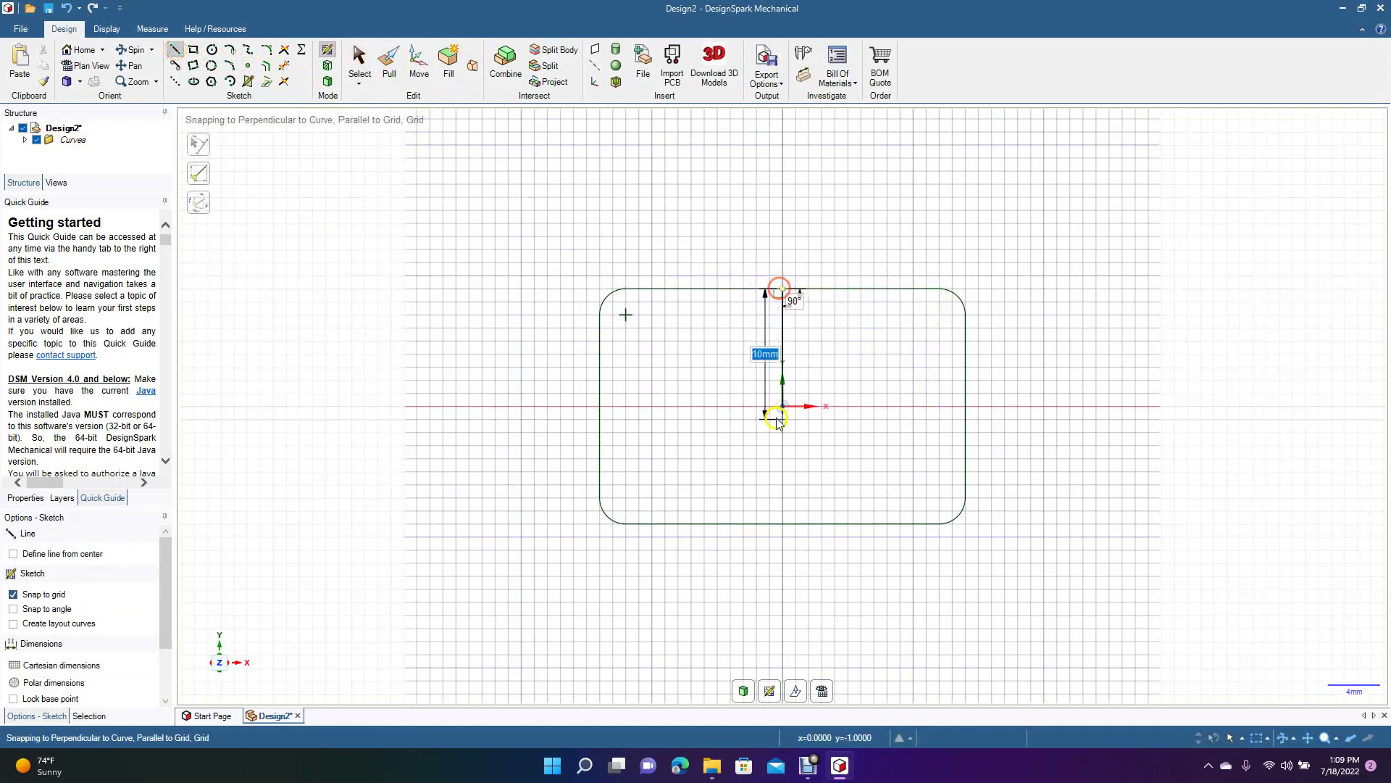
click(784, 521)
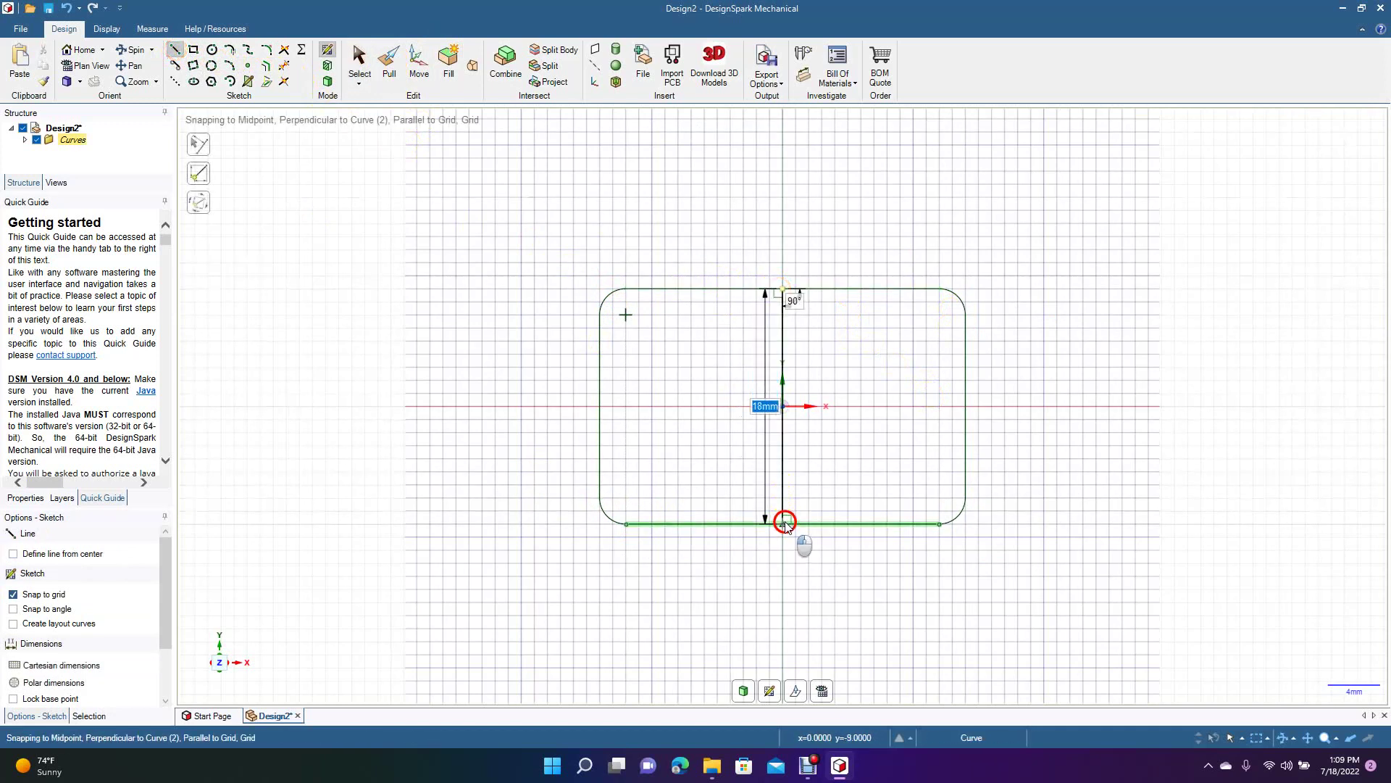
click(601, 406)
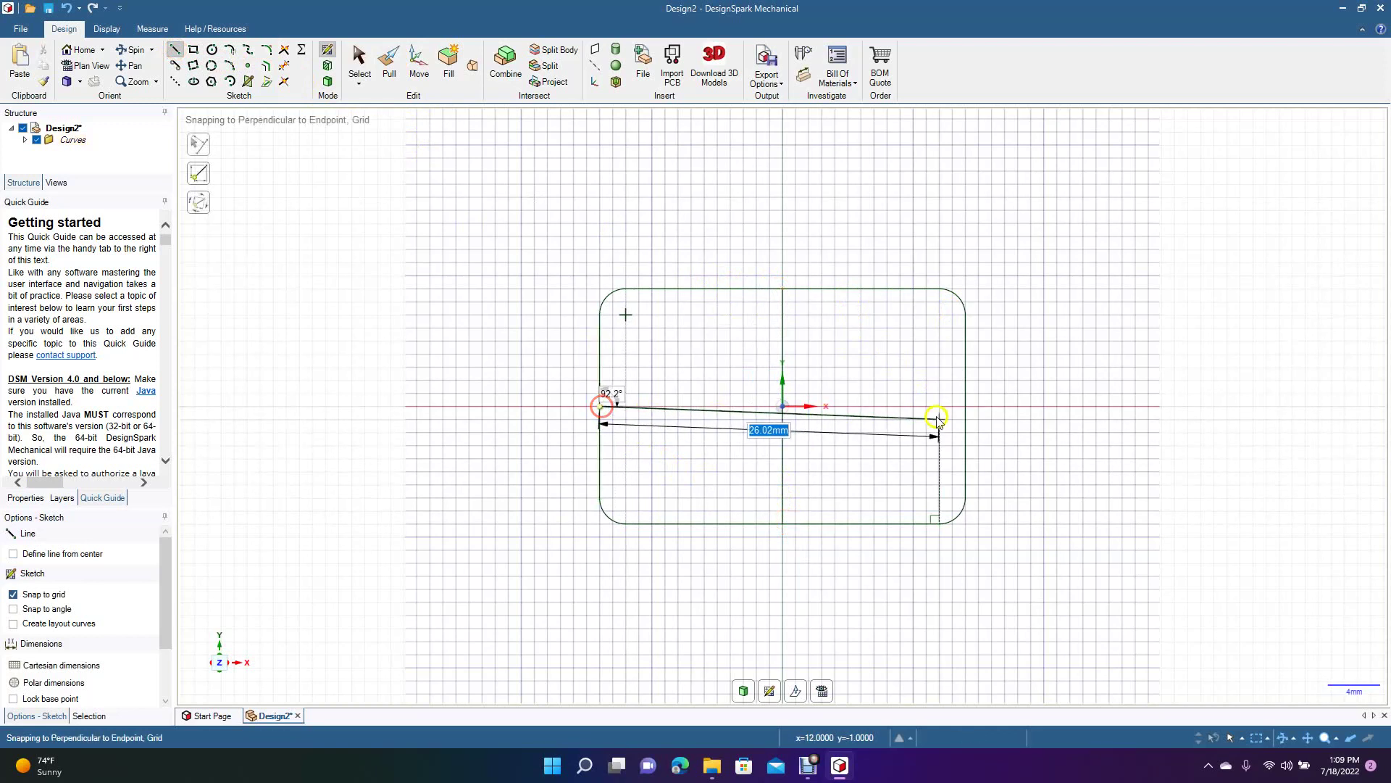
click(969, 407)
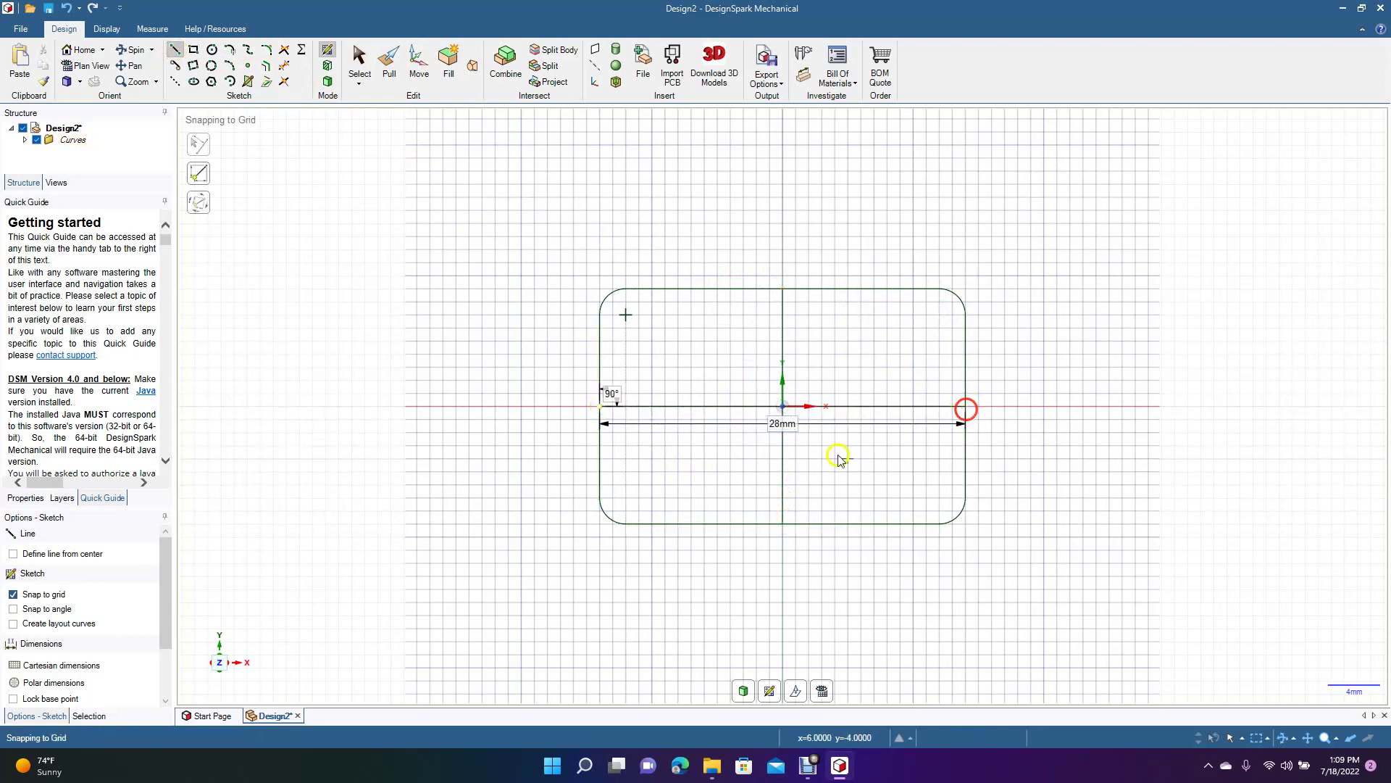
click(359, 61)
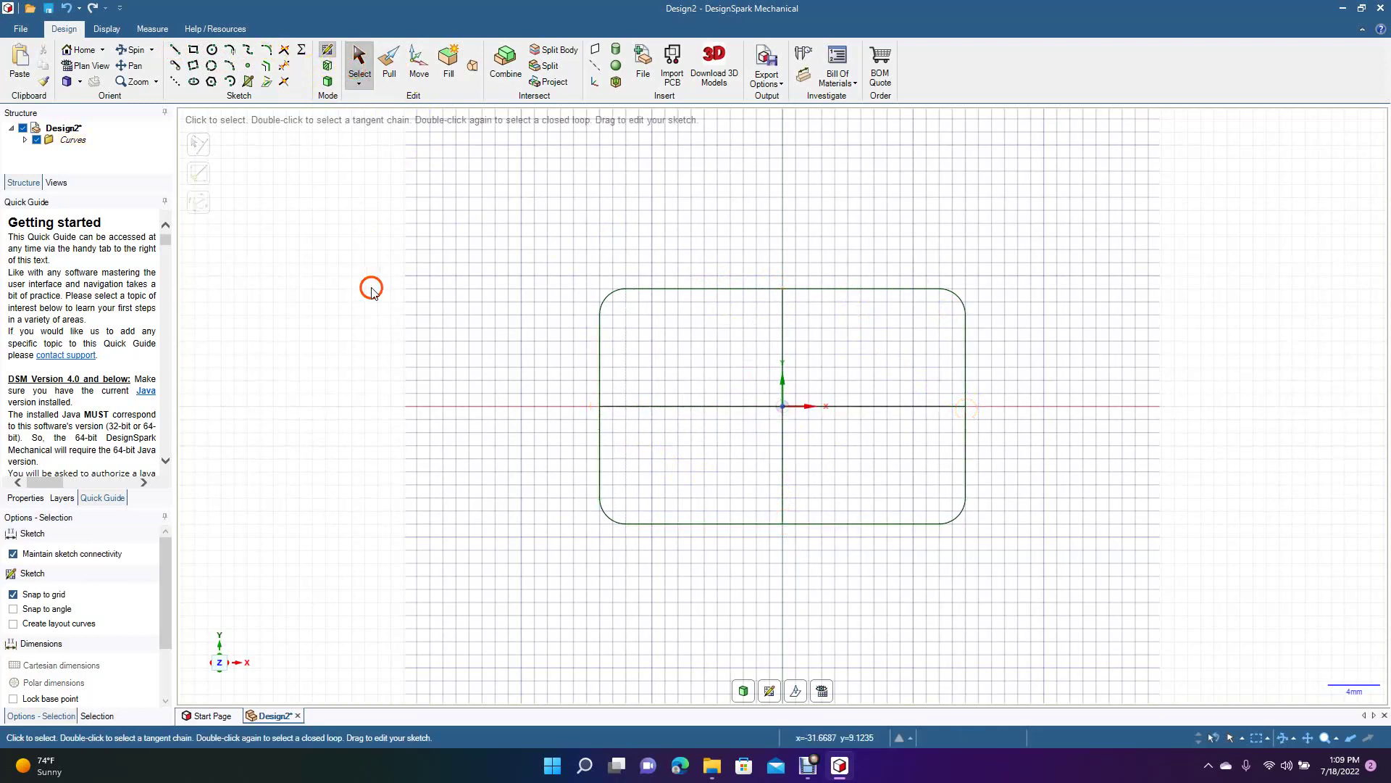
Step: Set the vertical and horizontal center lines as mirror lines
click(781, 337)
right_click(782, 338)
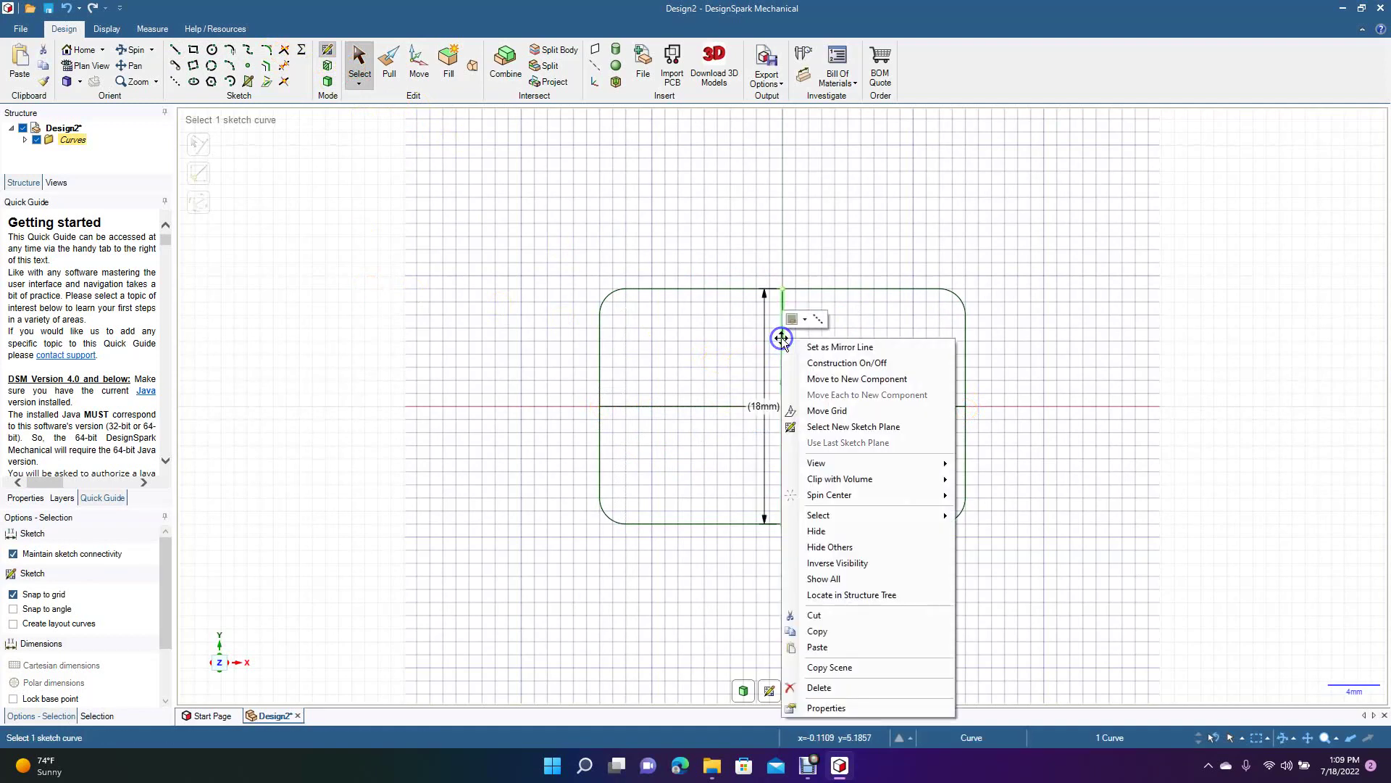
click(809, 347)
click(669, 406)
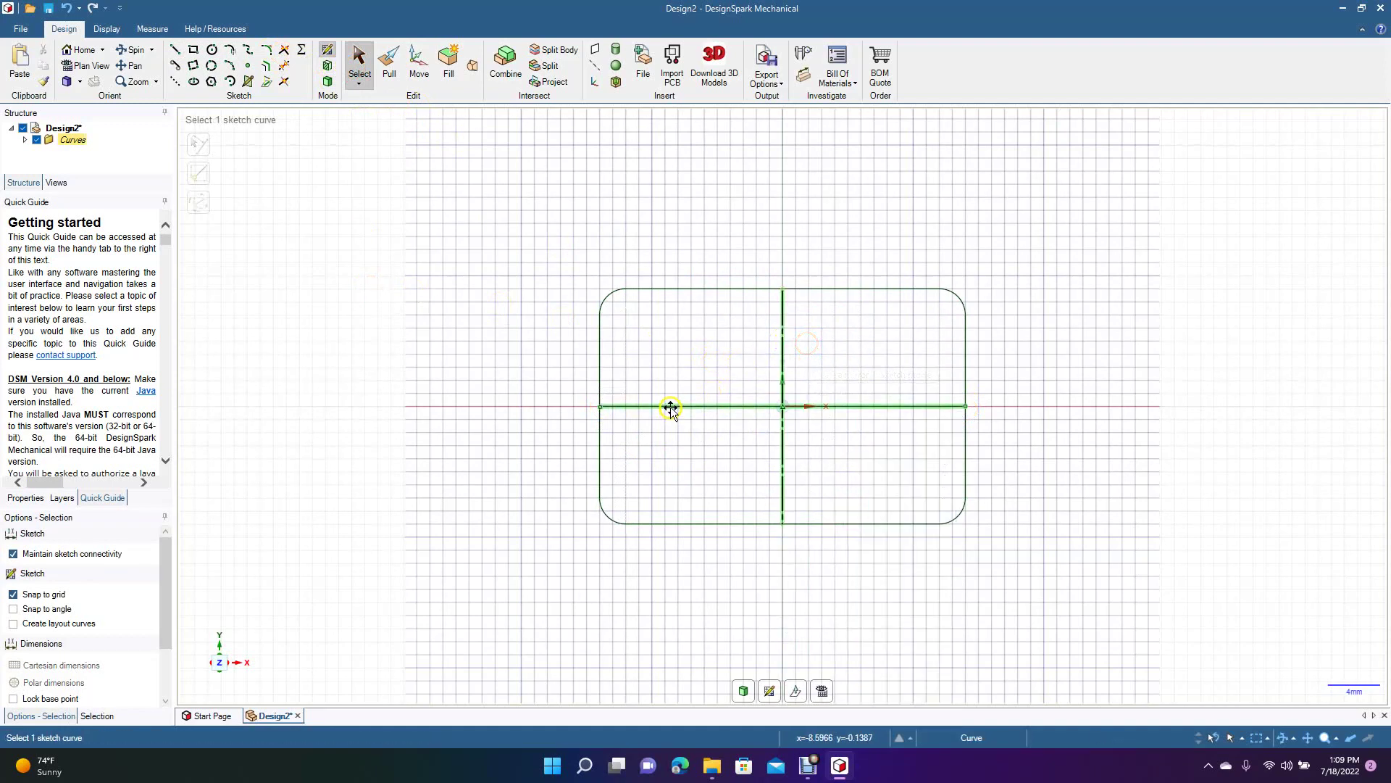
right_click(671, 407)
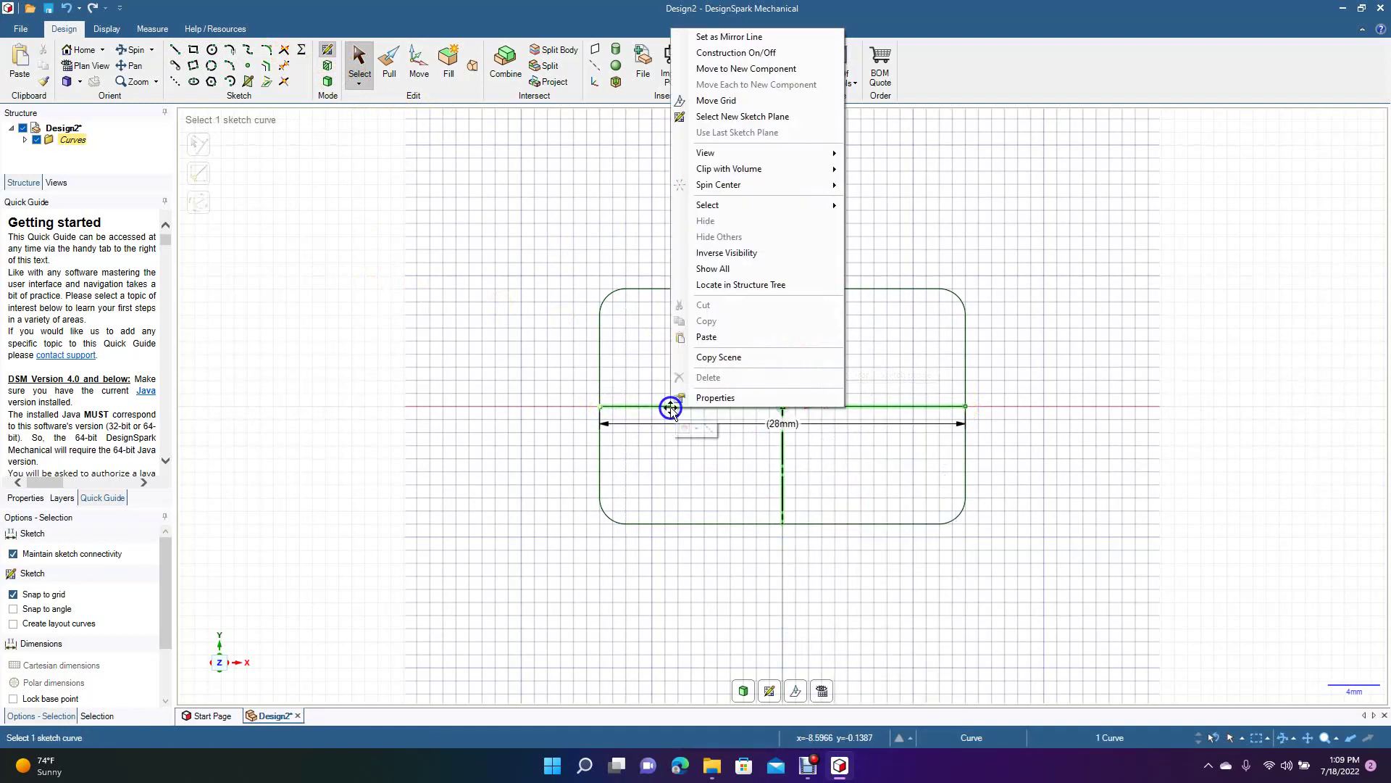
click(725, 36)
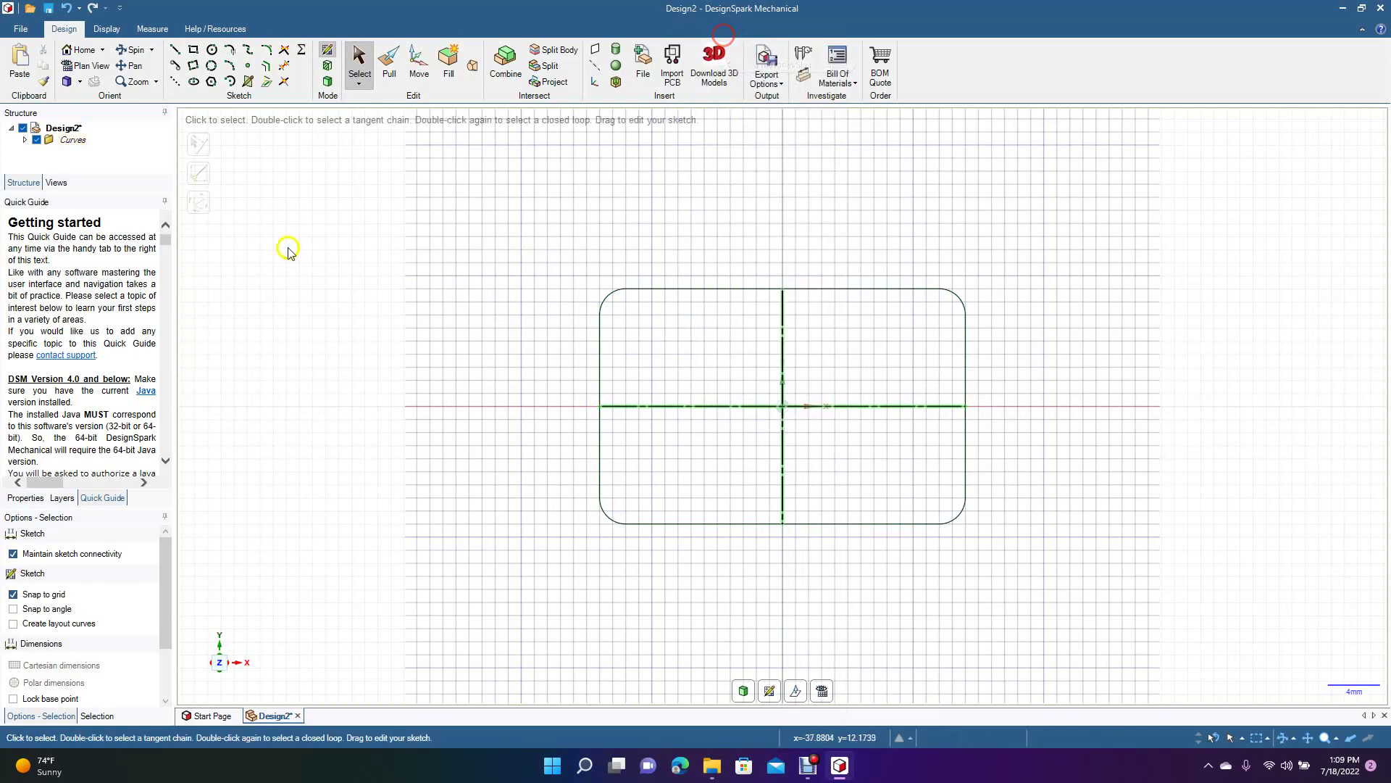
Step: Sketch a 1.5 mm diameter circle at the center of the upper-left corner arc, mirrored to the other three corners
click(211, 51)
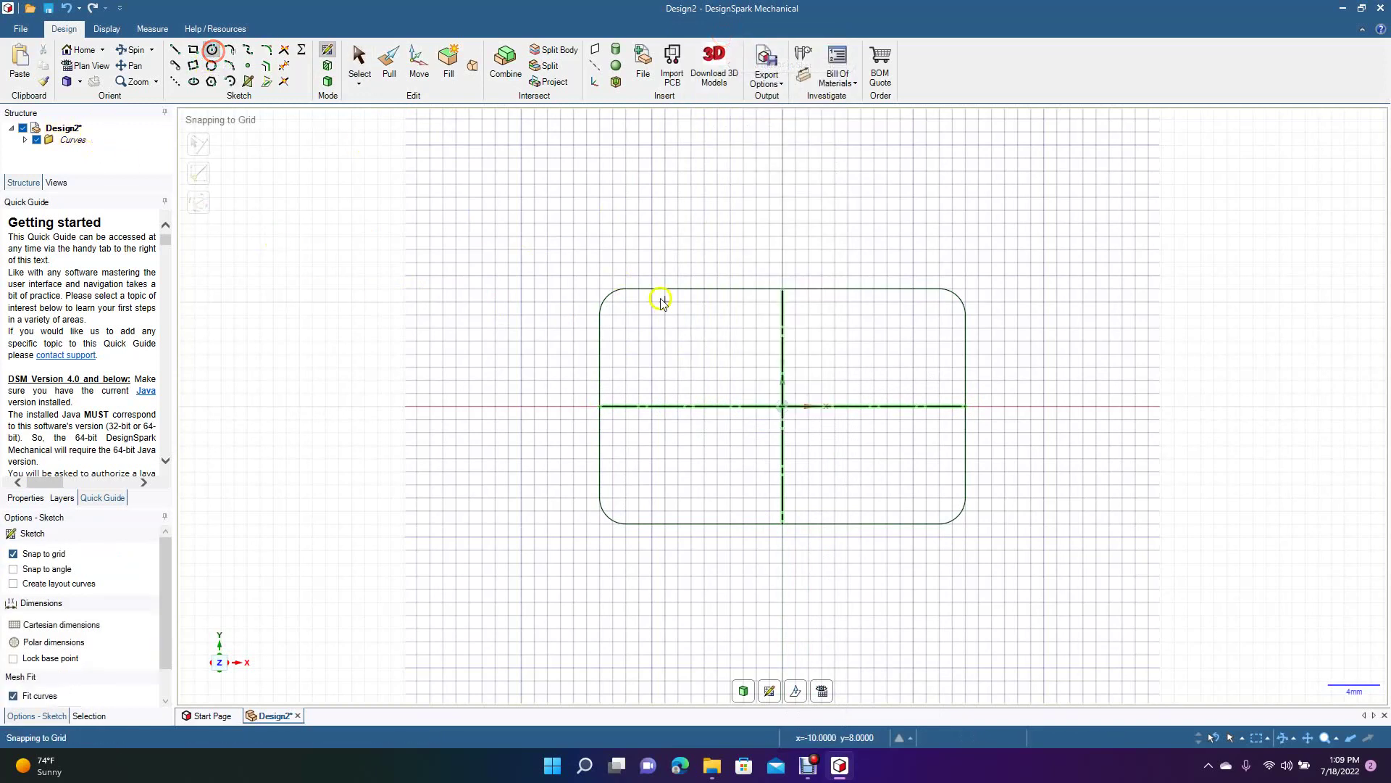
click(625, 315)
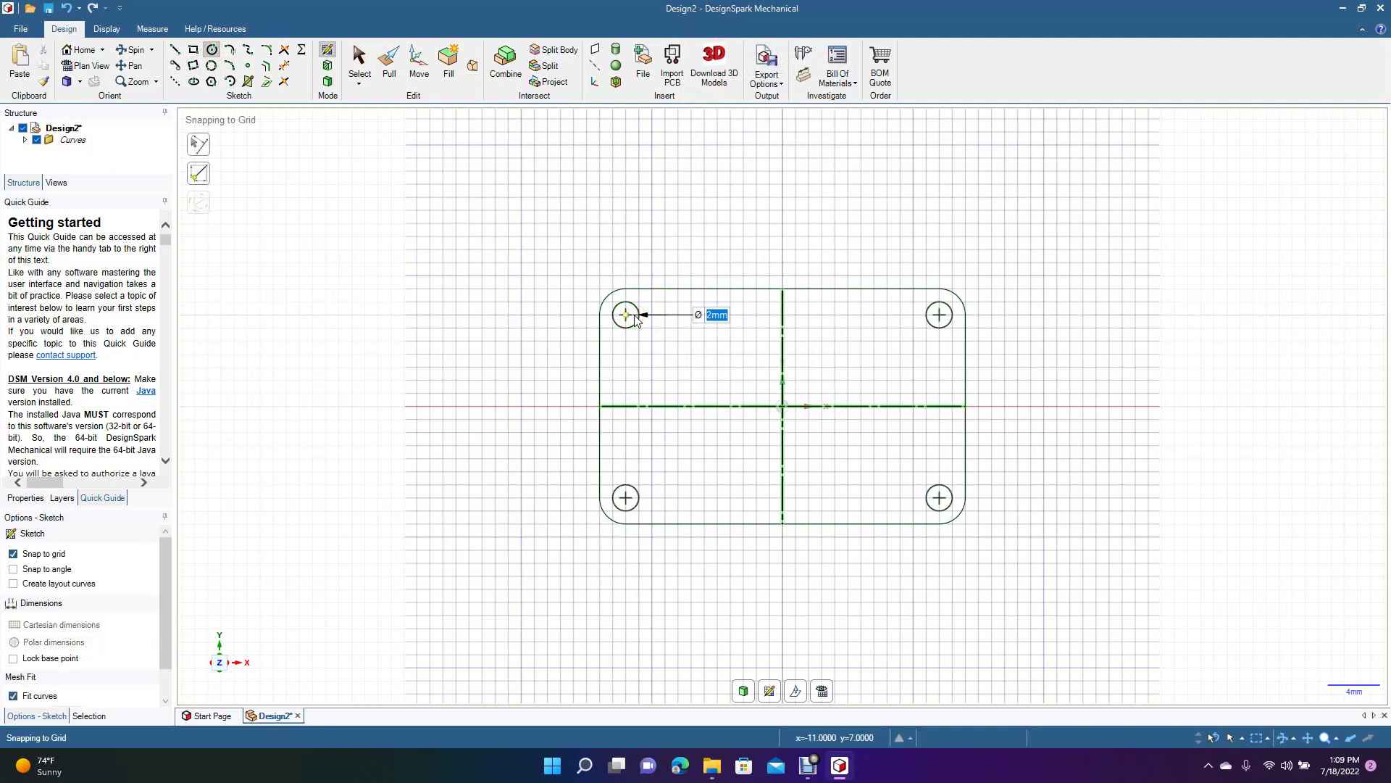
text(11.5)
key(Return)
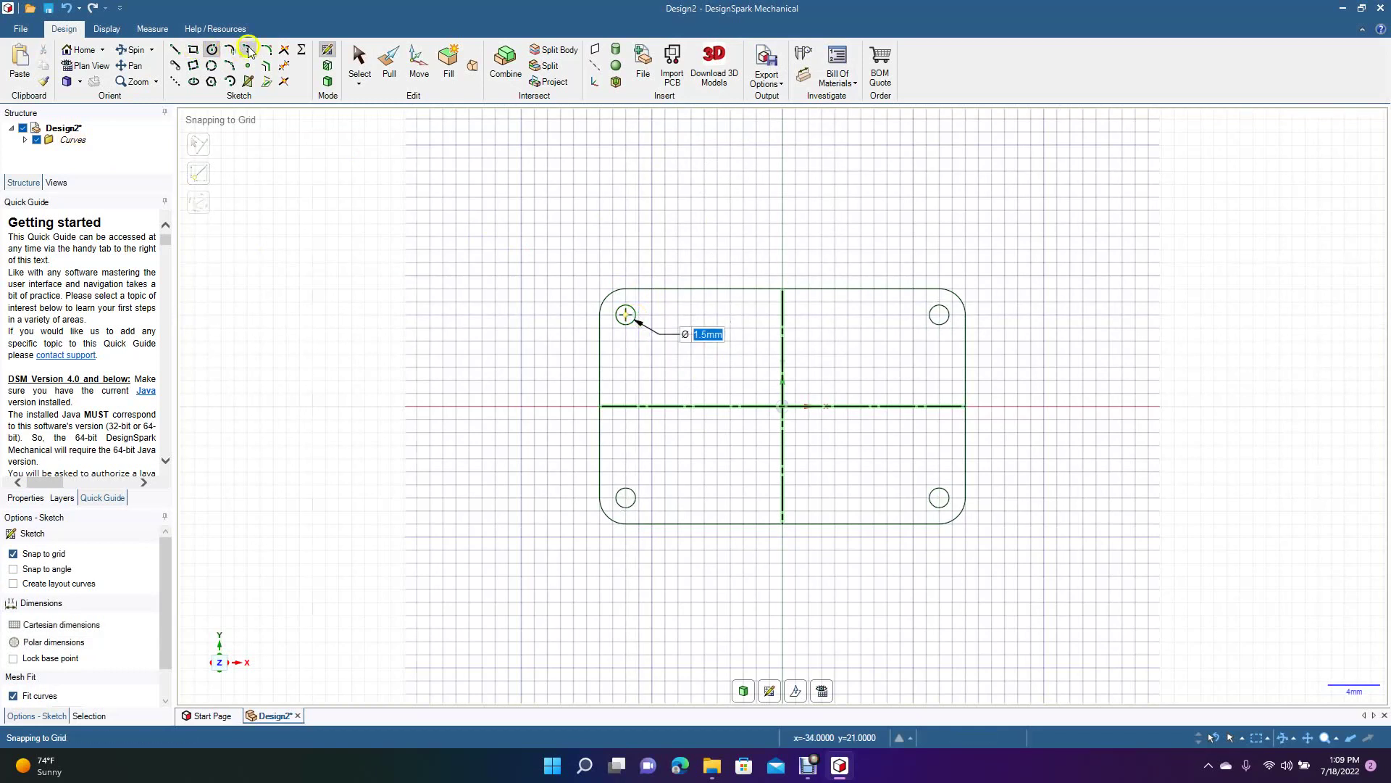
click(351, 62)
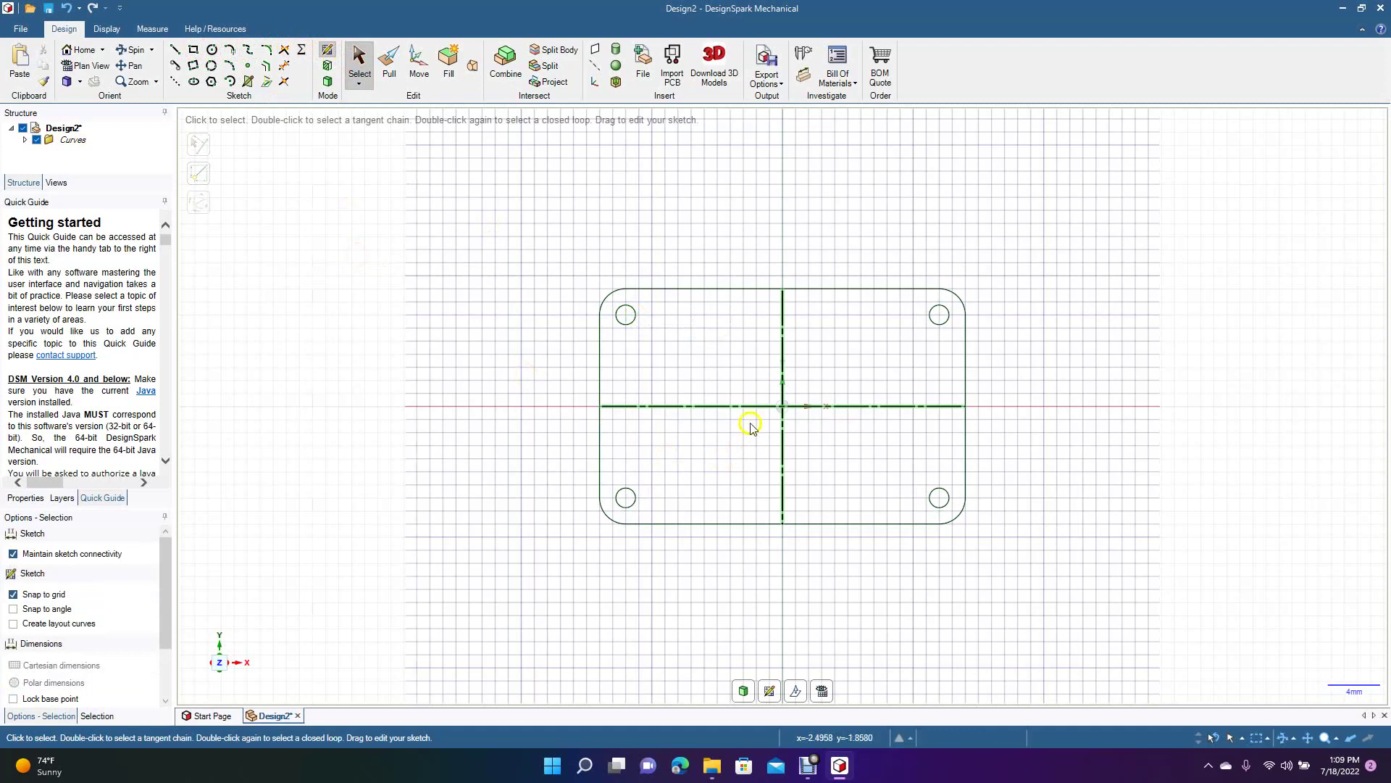
Step: Delete the vertical and horizontal mirror lines from the sketch
click(781, 391)
key(Delete)
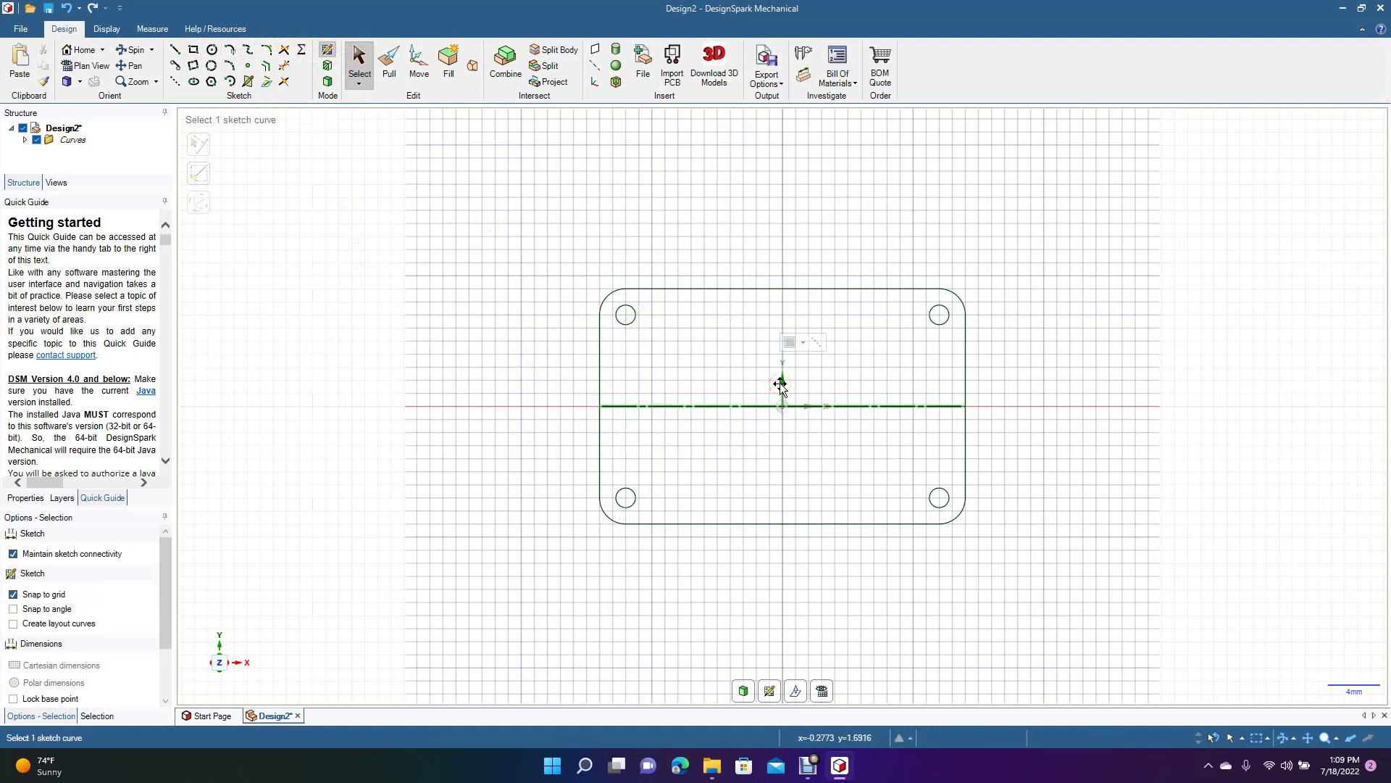
click(745, 407)
key(Delete)
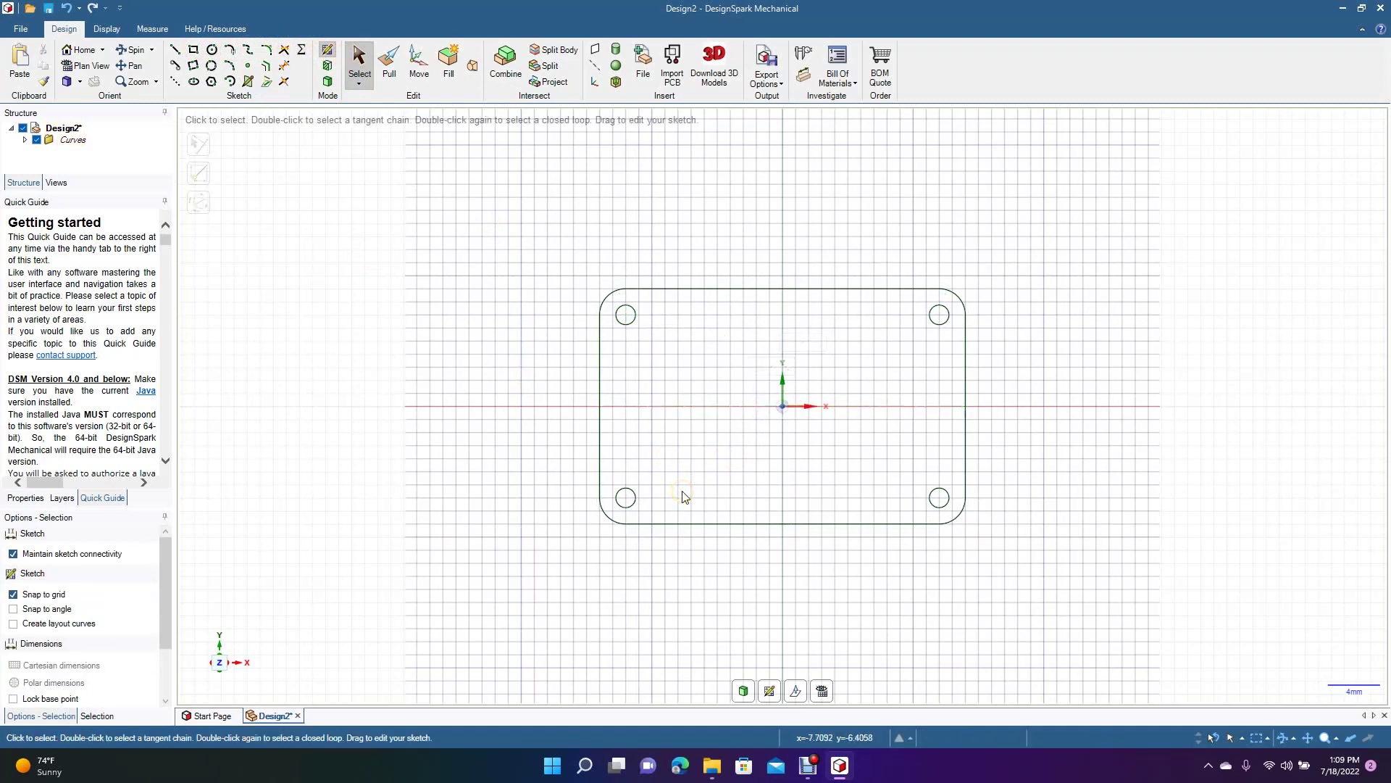
Step: Pull the rounded rectangular face, excluding the four circles, into a solid plate with corner holes
click(132, 51)
drag(358, 346, 317, 340)
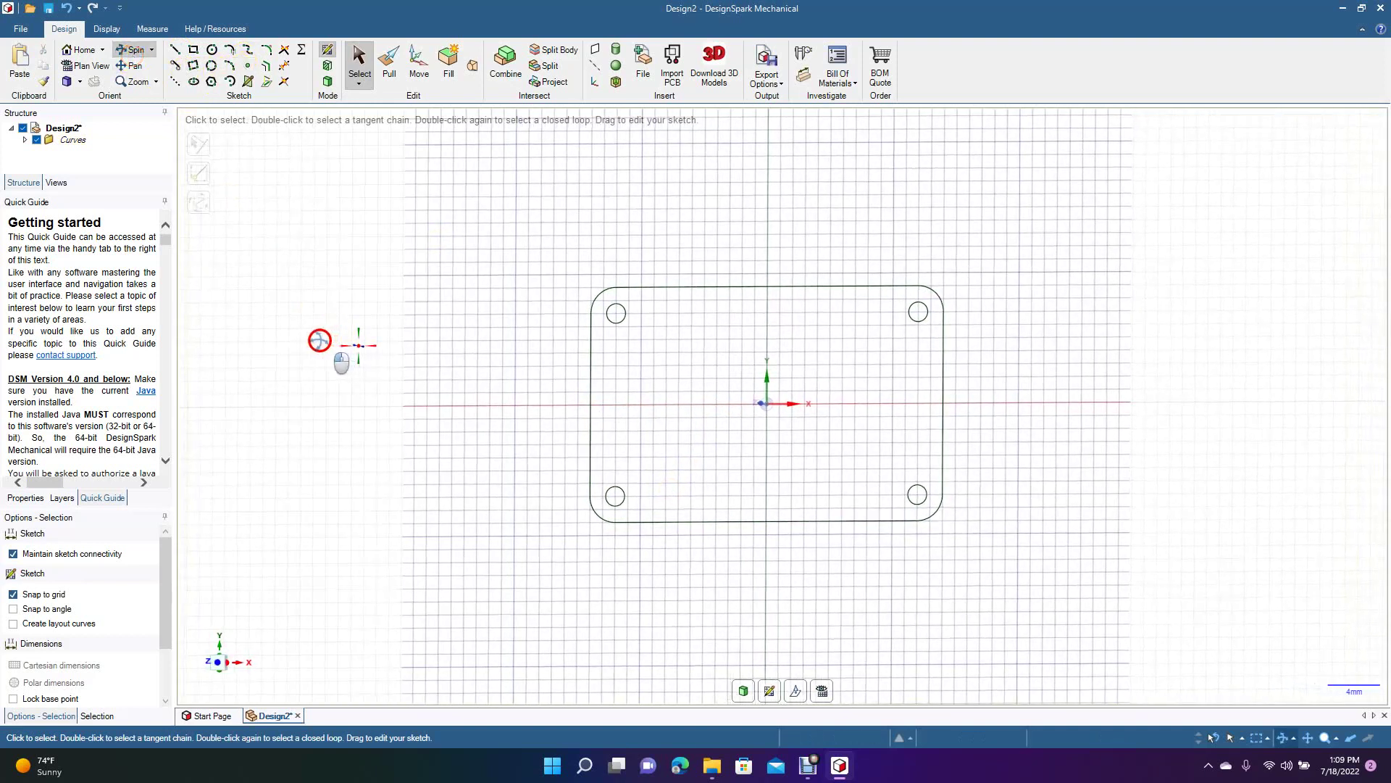
click(389, 61)
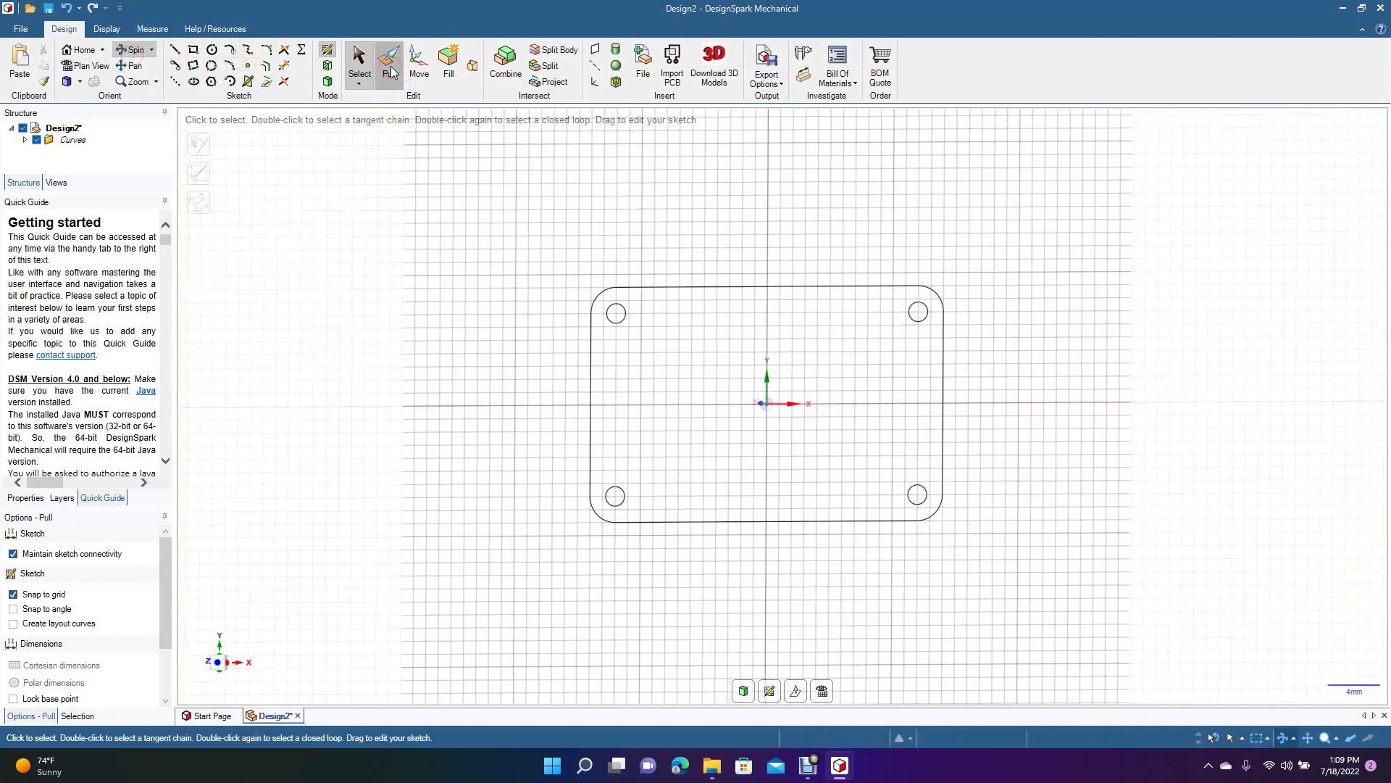
click(715, 443)
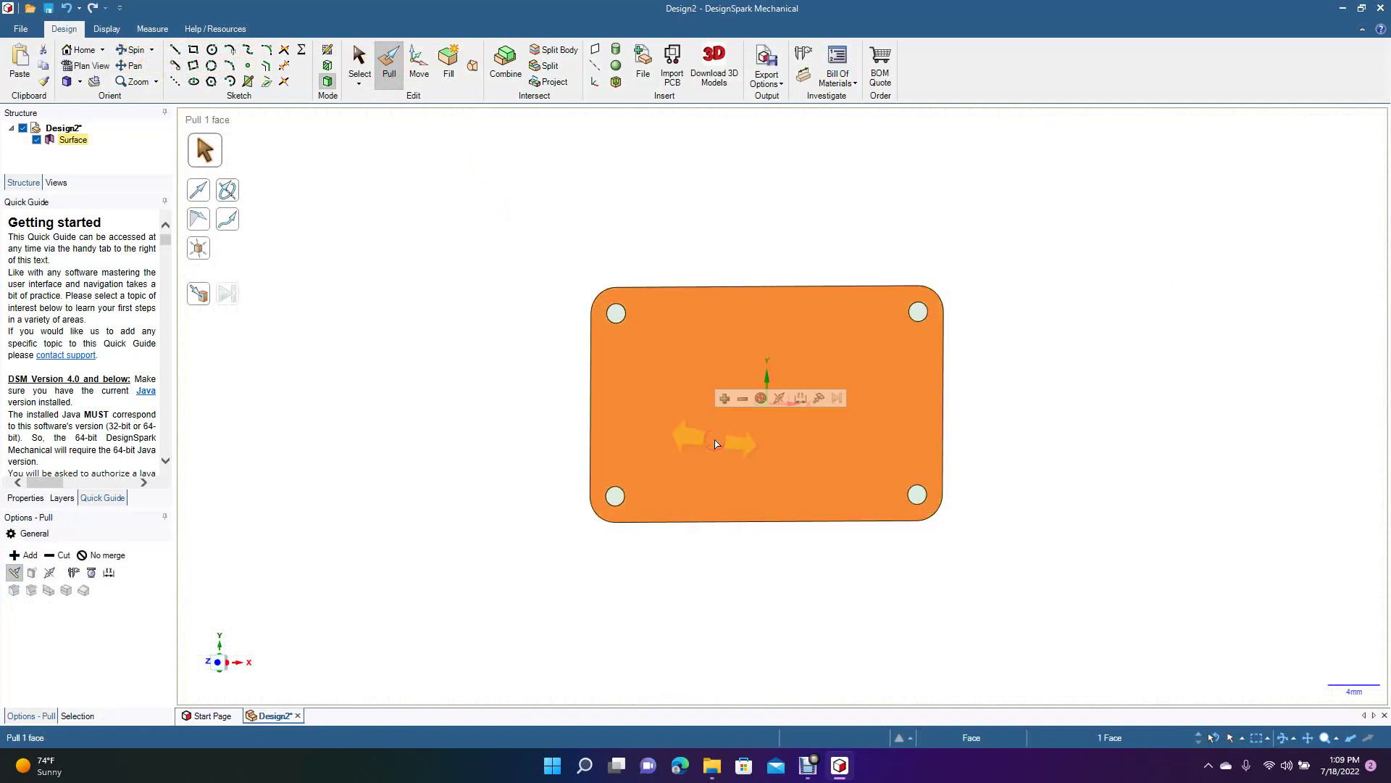
drag(715, 443, 757, 406)
click(359, 58)
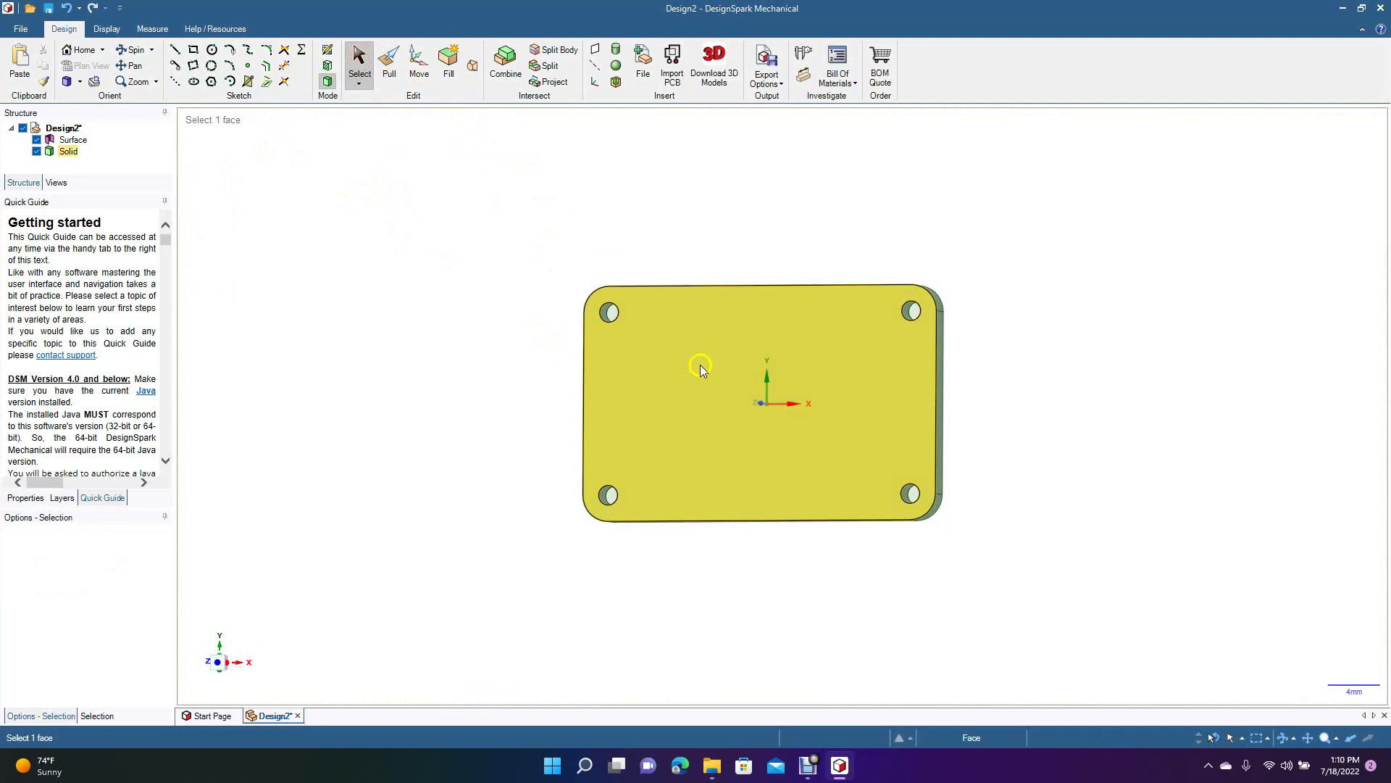
Step: Sketch a 16 by 10 mm ellipse centered on the origin on the plate's top face, and return to 3D mode
click(700, 371)
click(90, 66)
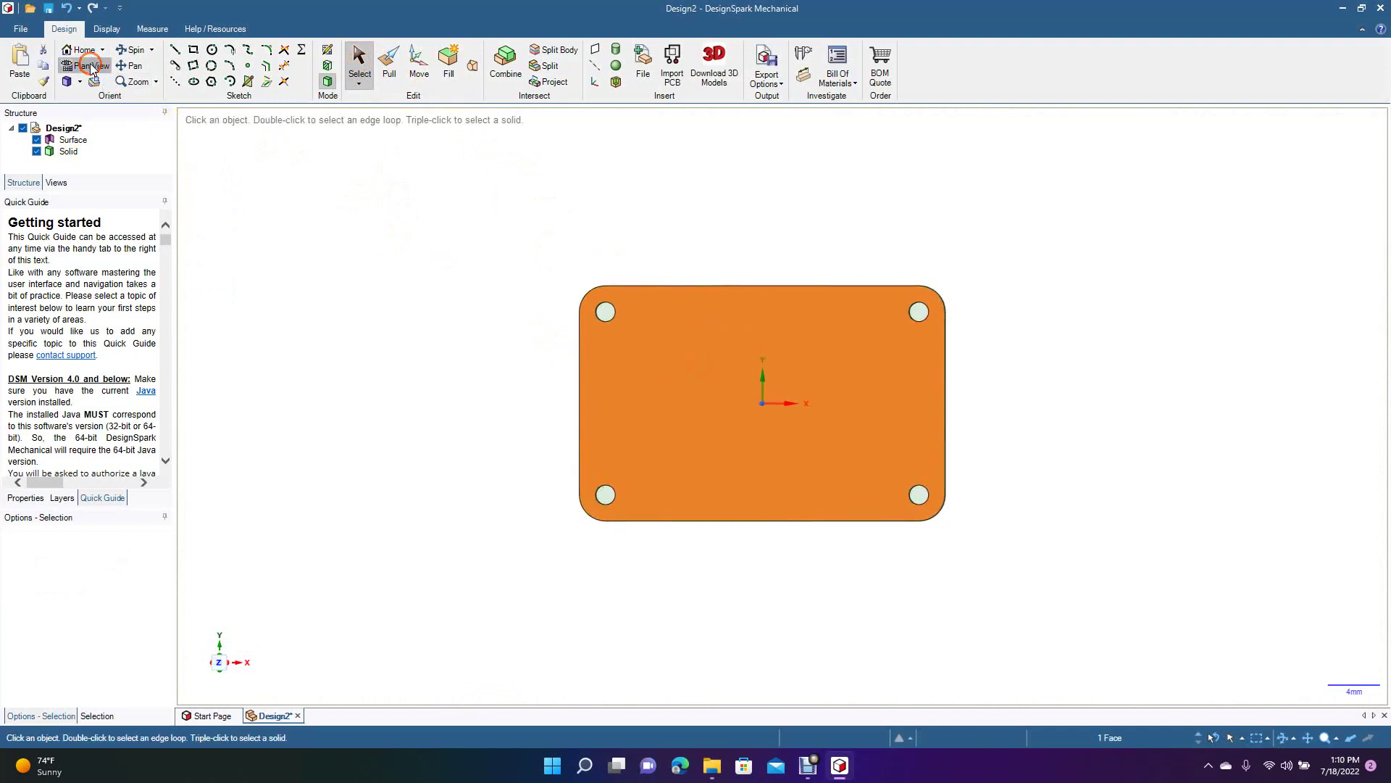
click(468, 309)
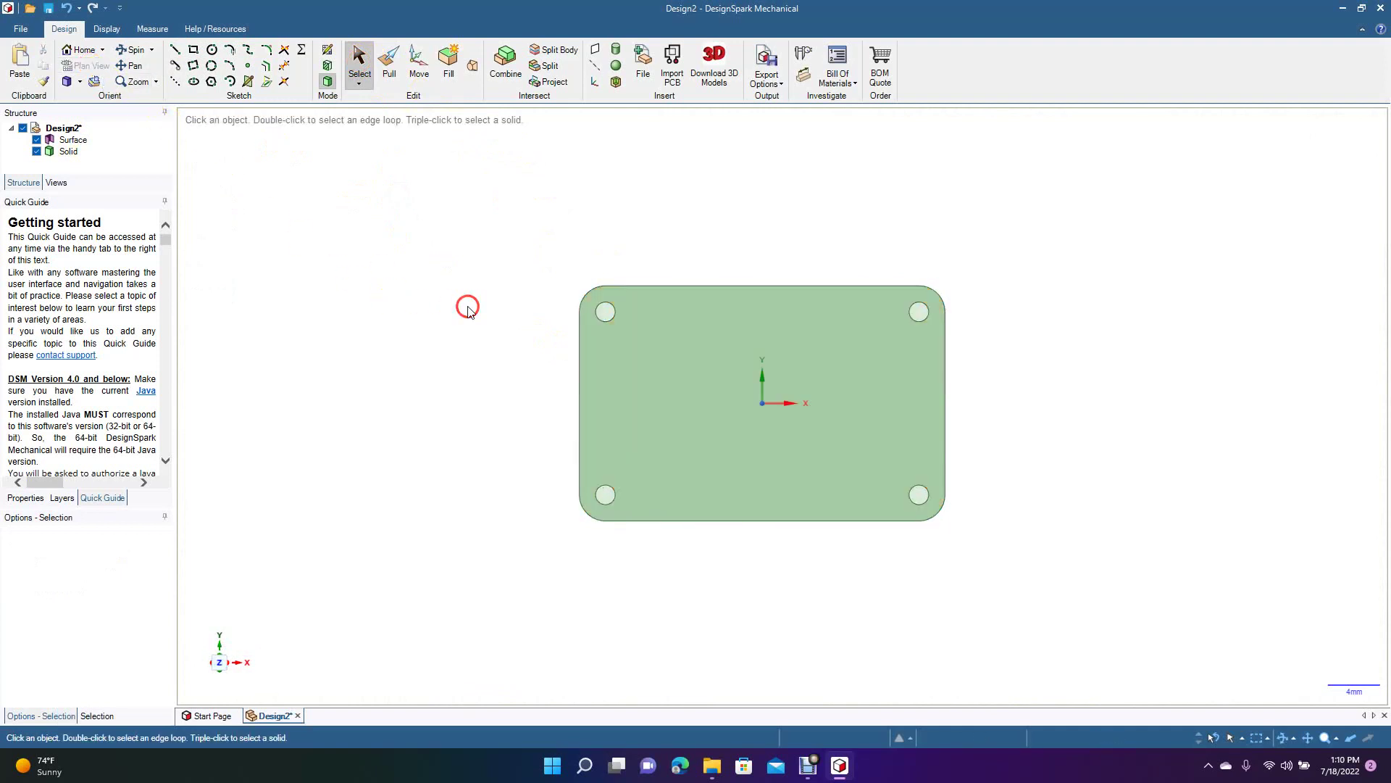
click(665, 397)
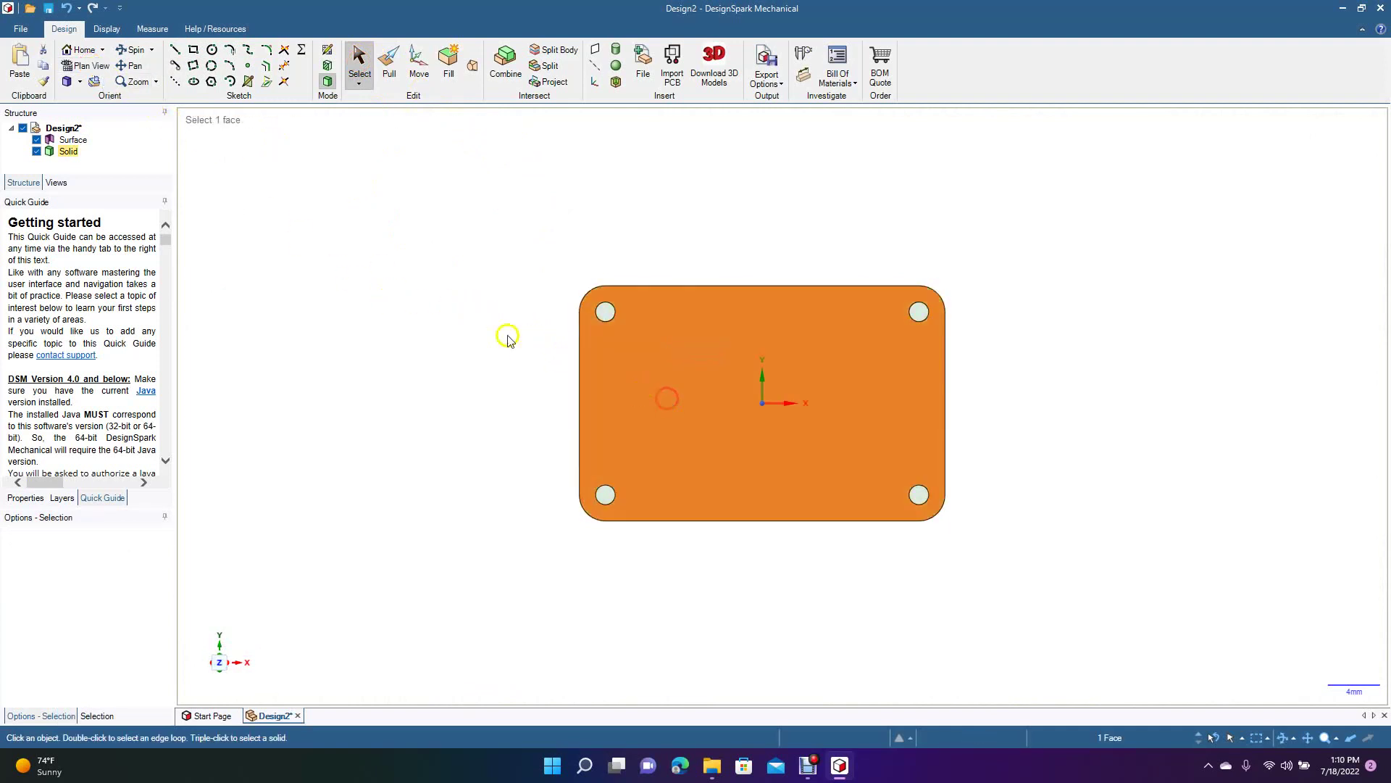
click(194, 81)
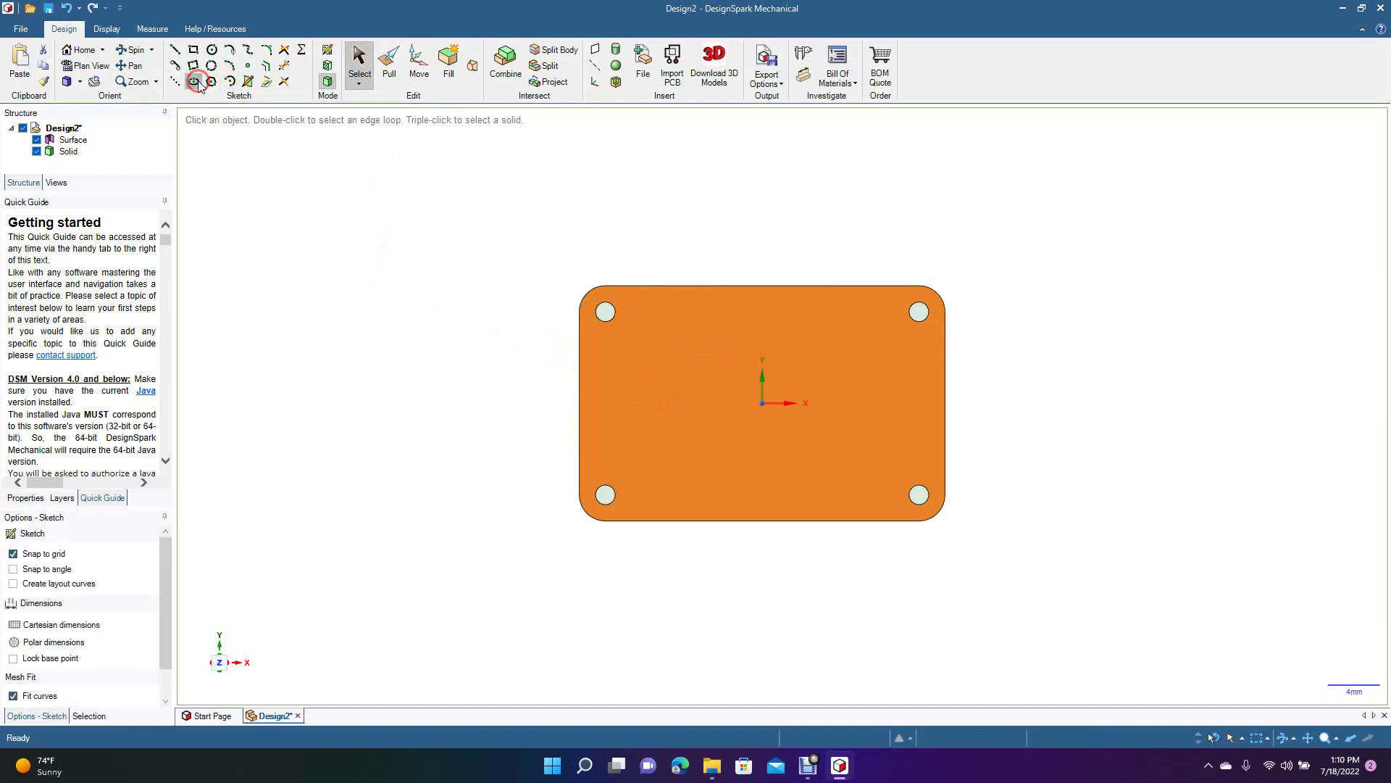
click(765, 406)
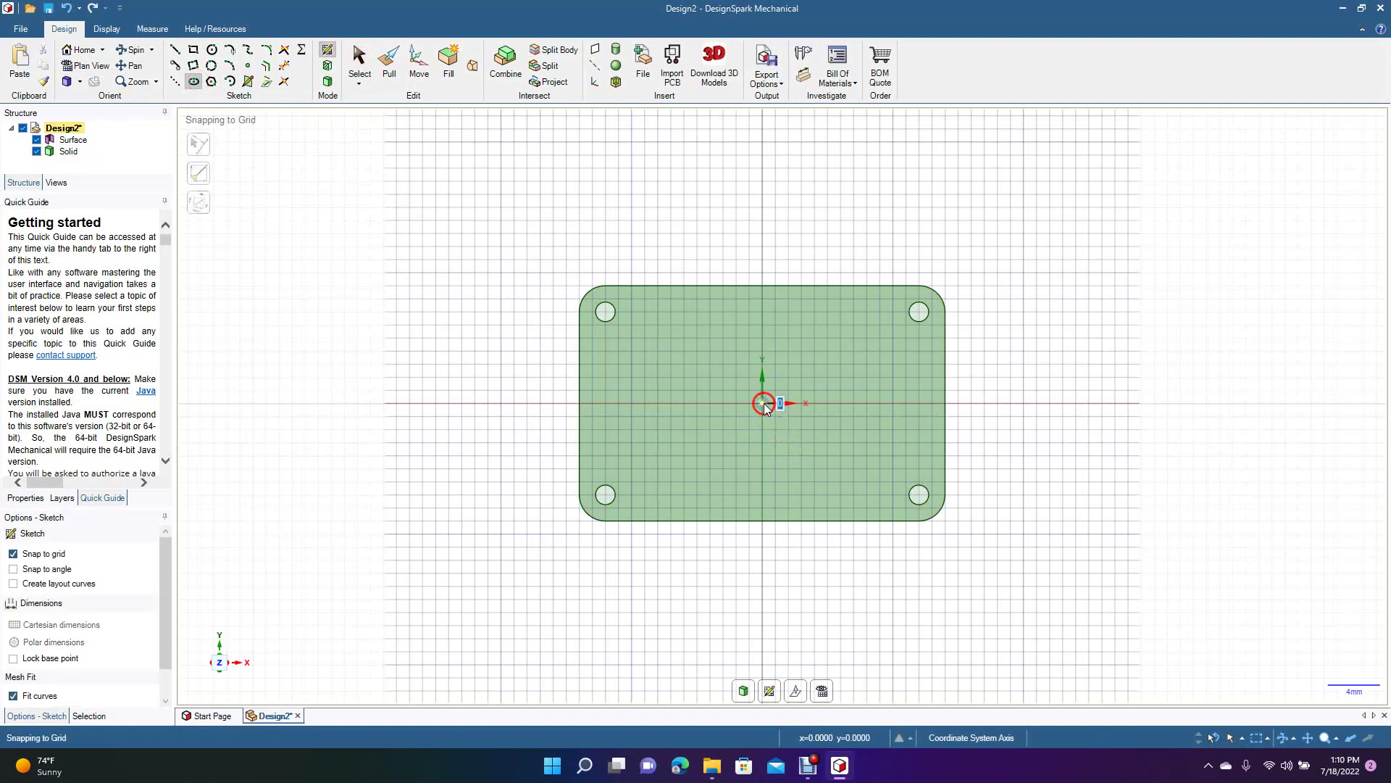
click(659, 407)
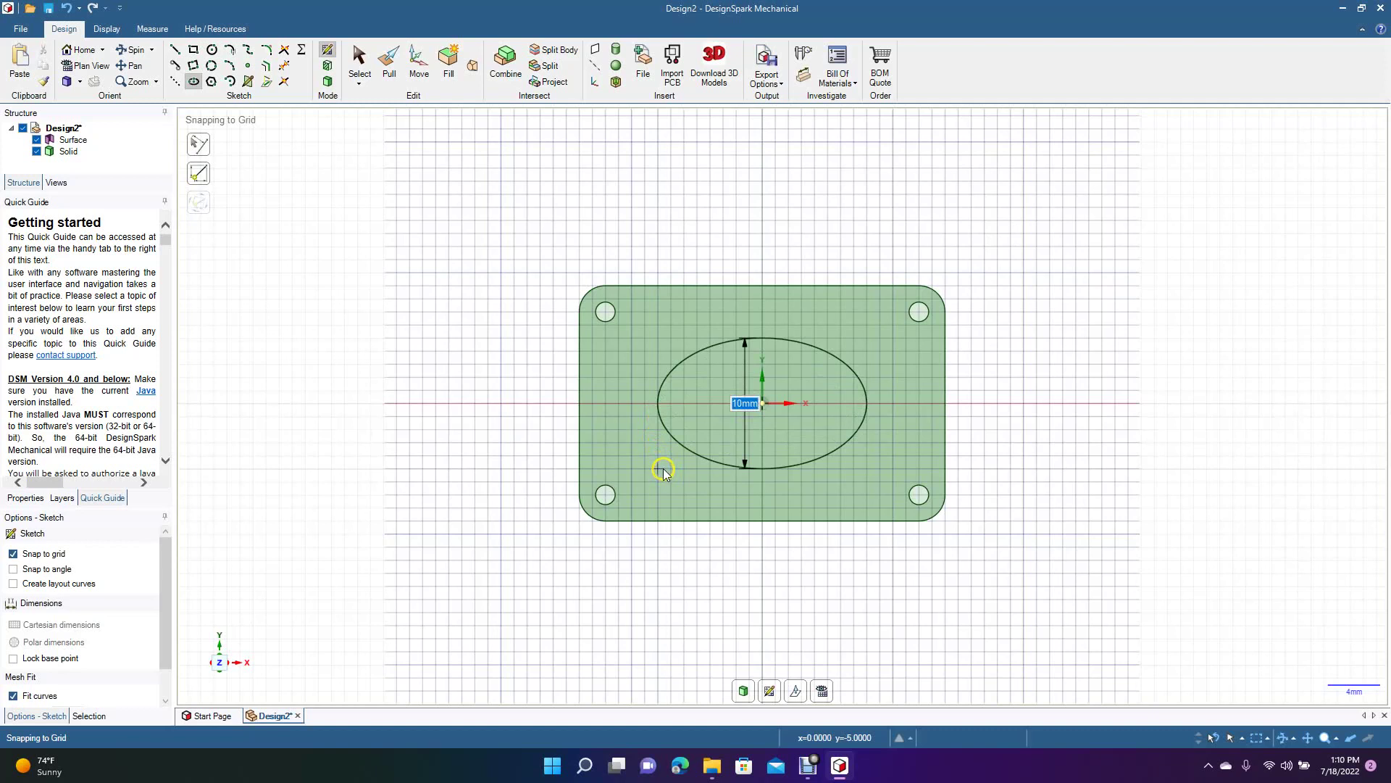
click(663, 468)
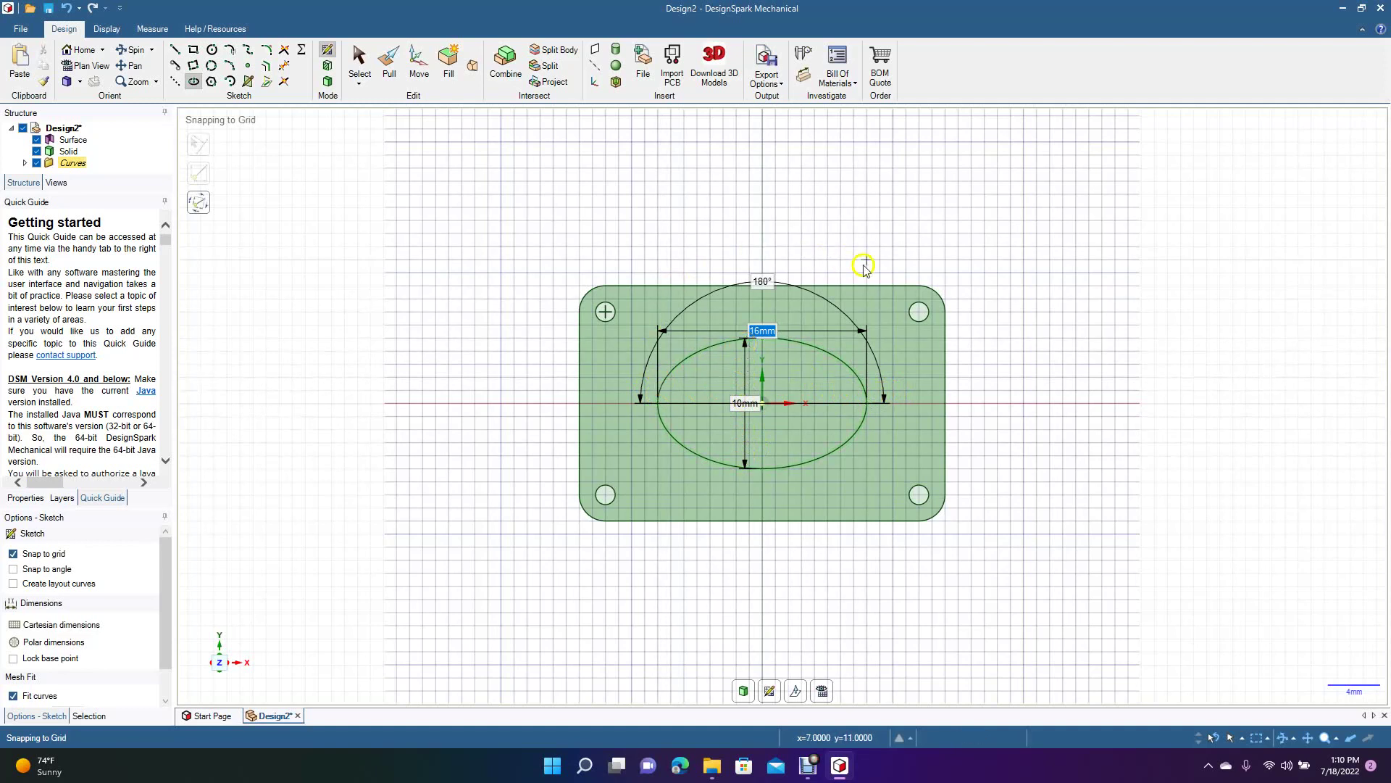
click(360, 59)
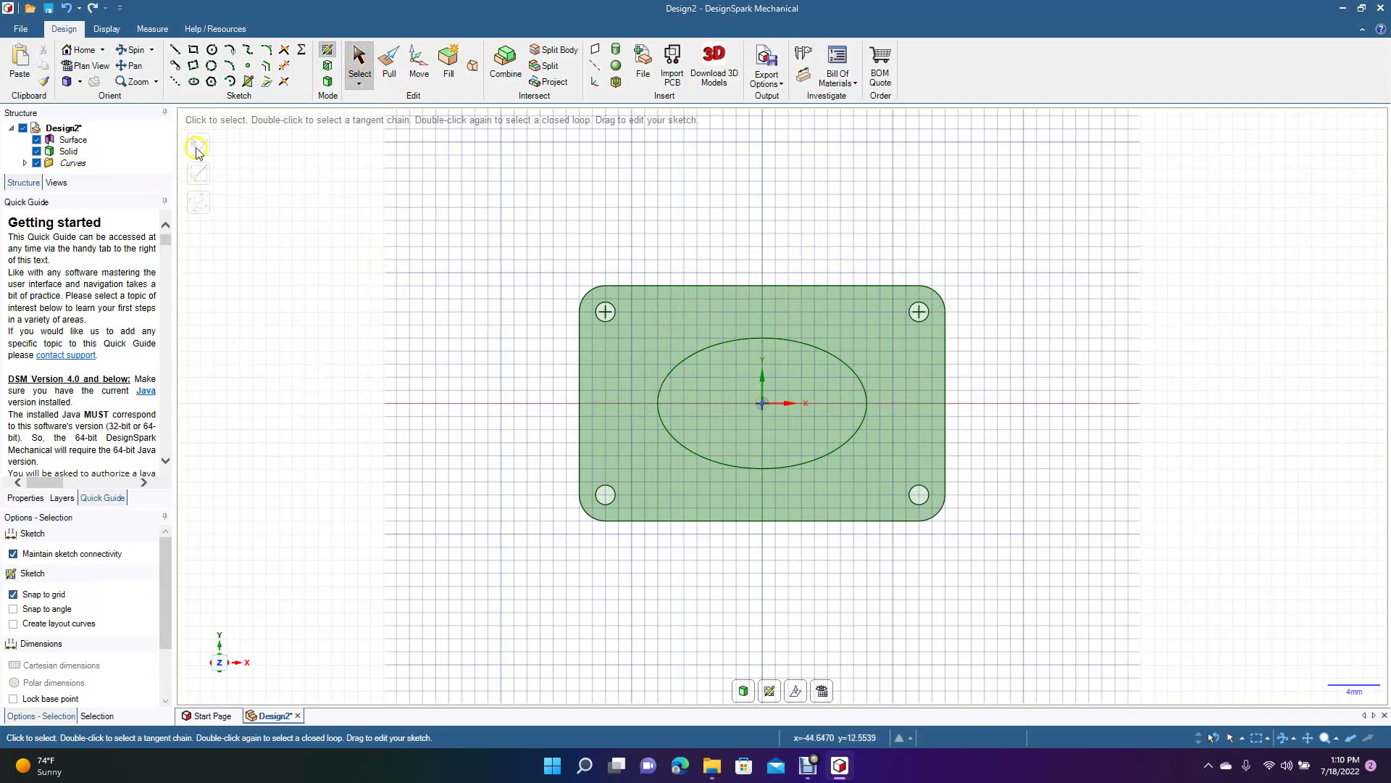
click(132, 49)
drag(319, 294, 347, 312)
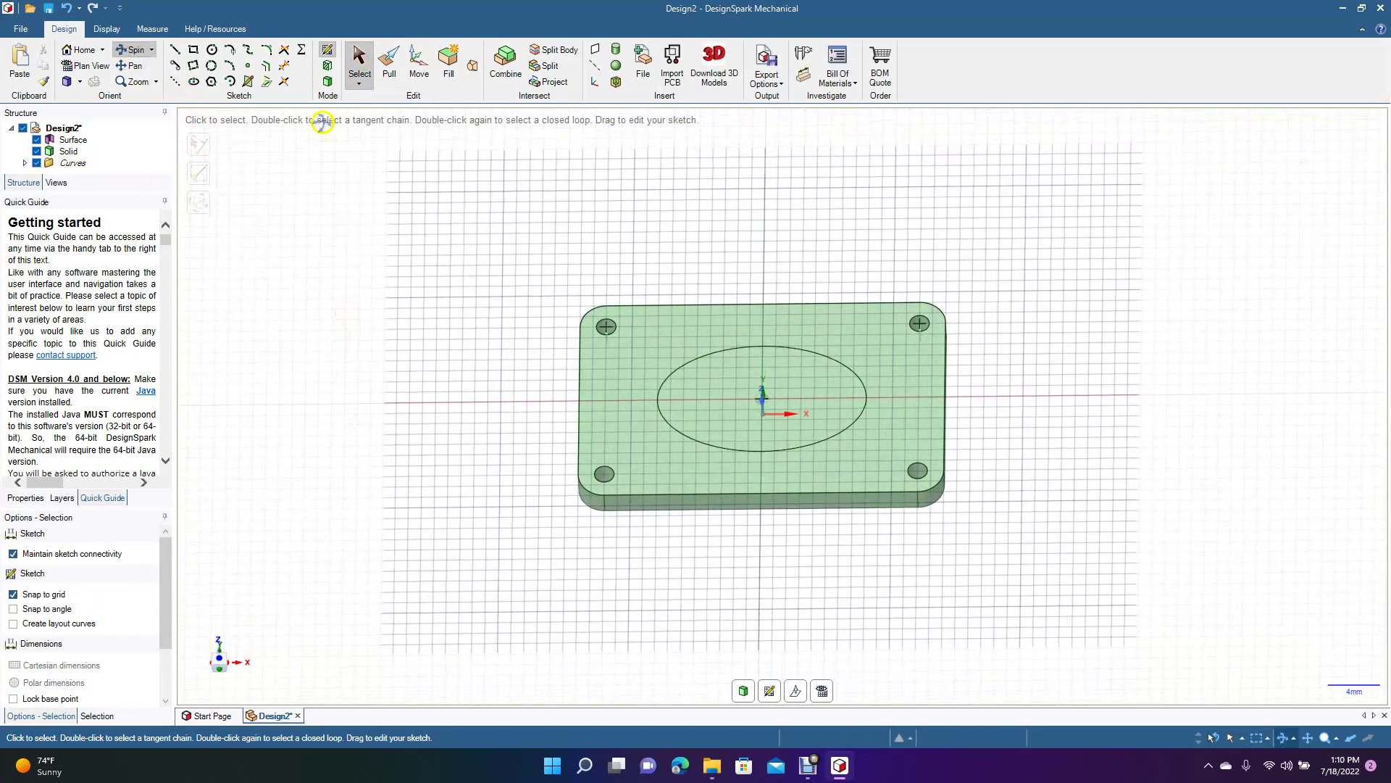
click(328, 84)
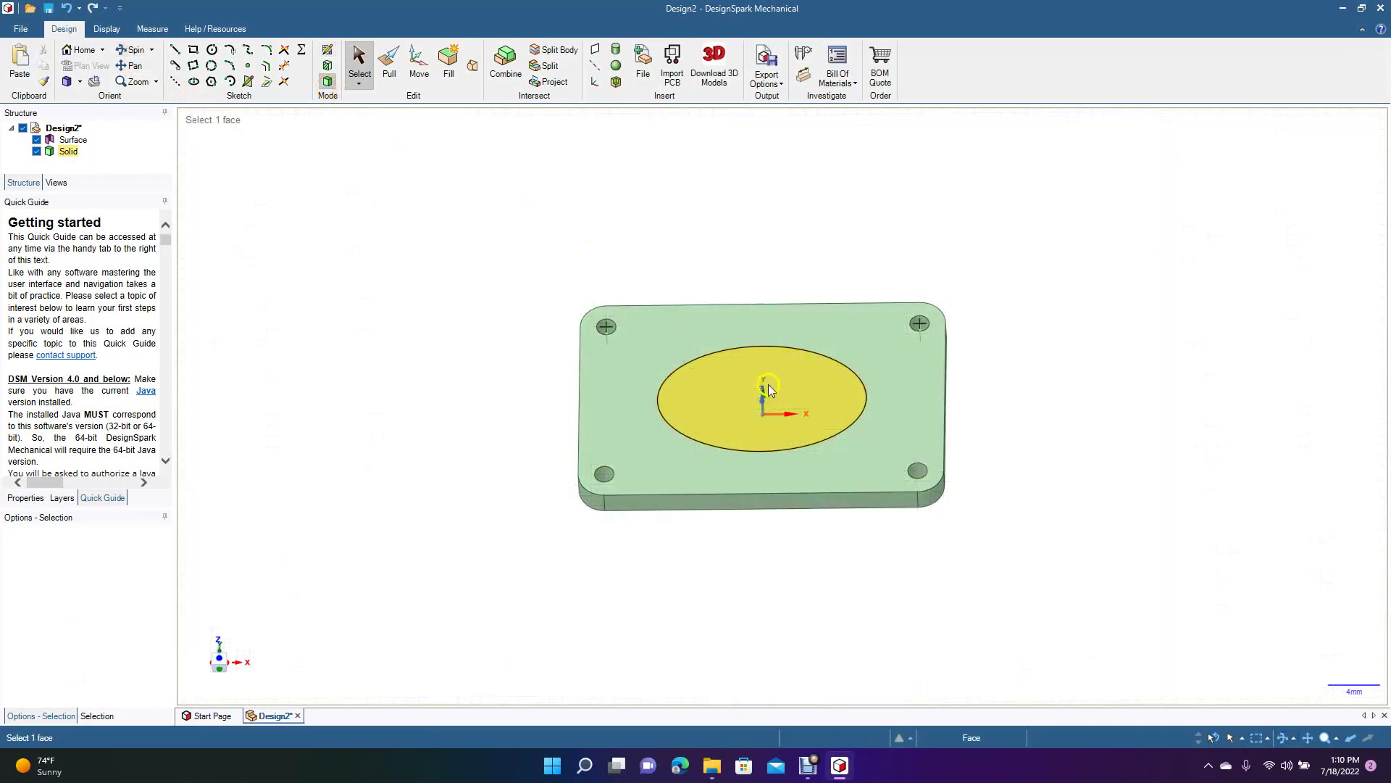
Step: Create three mutually perpendicular reference planes through the origin
click(596, 50)
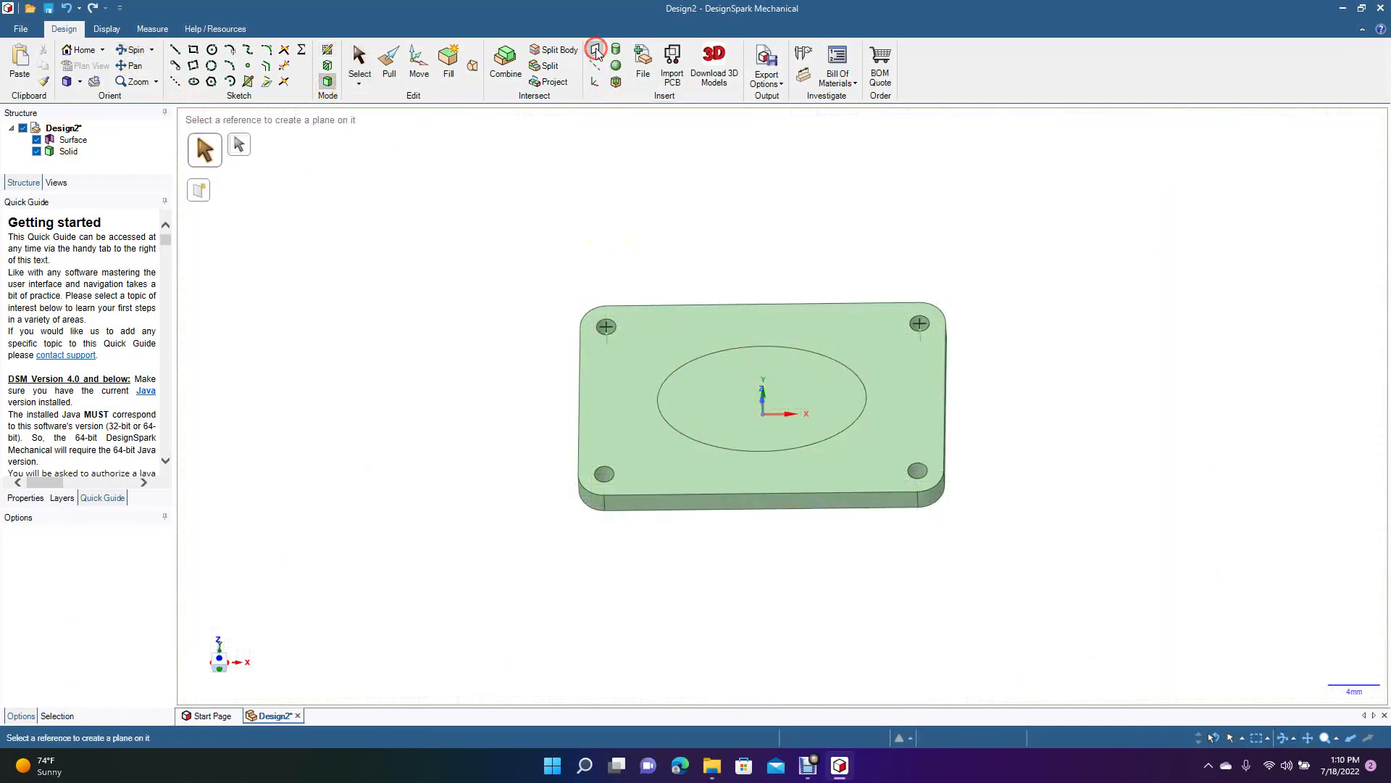
click(763, 408)
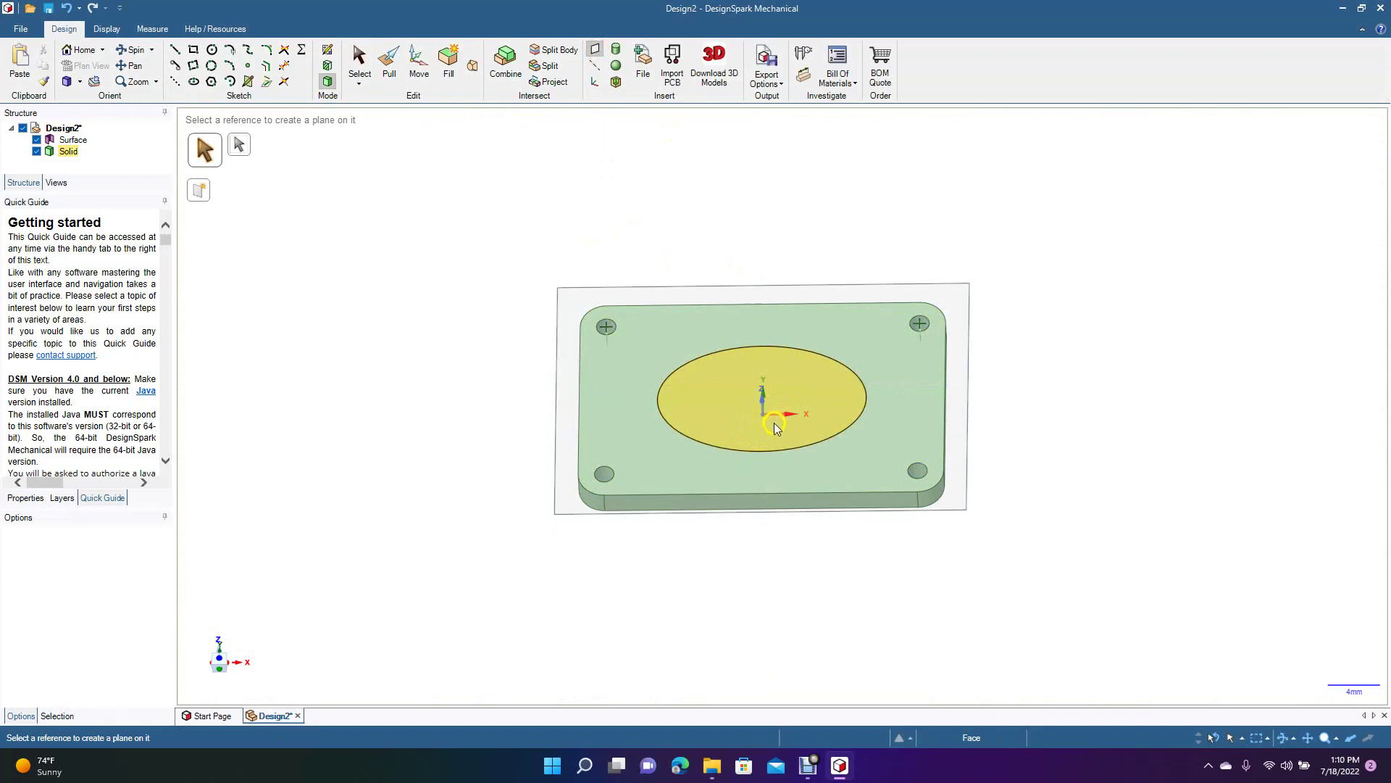
click(764, 411)
click(659, 428)
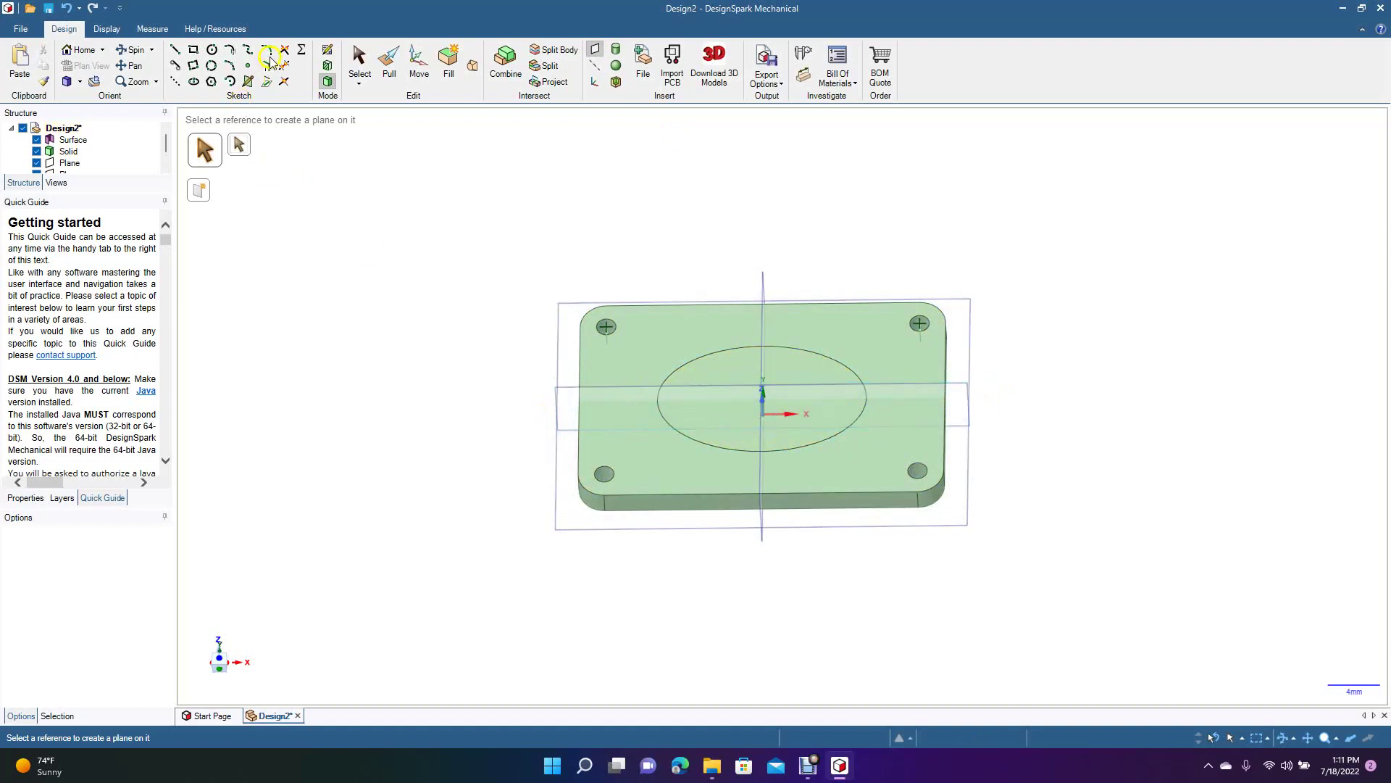
Step: Select the vertical reference plane running along the plate's length and orient the view square to it
click(136, 50)
drag(325, 370, 333, 250)
click(358, 58)
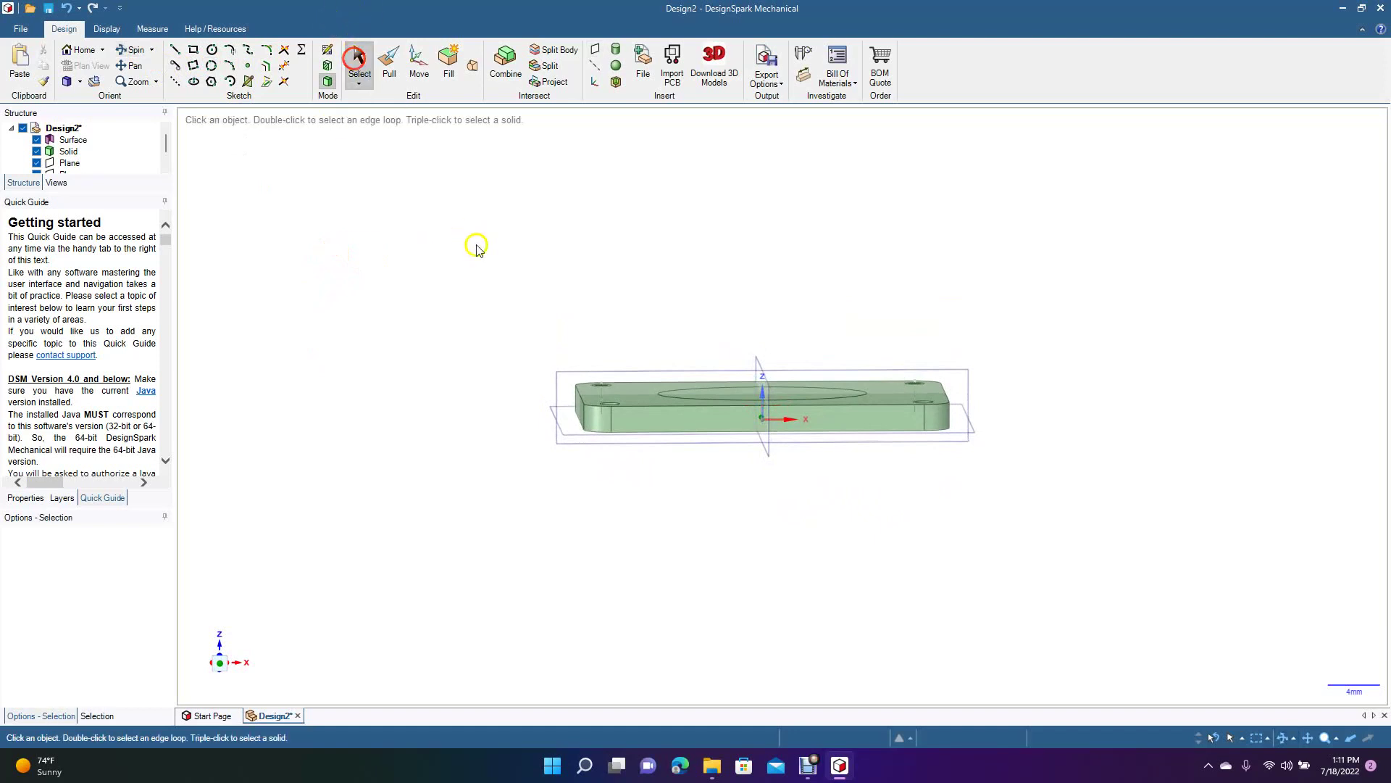
click(560, 398)
click(205, 233)
click(116, 202)
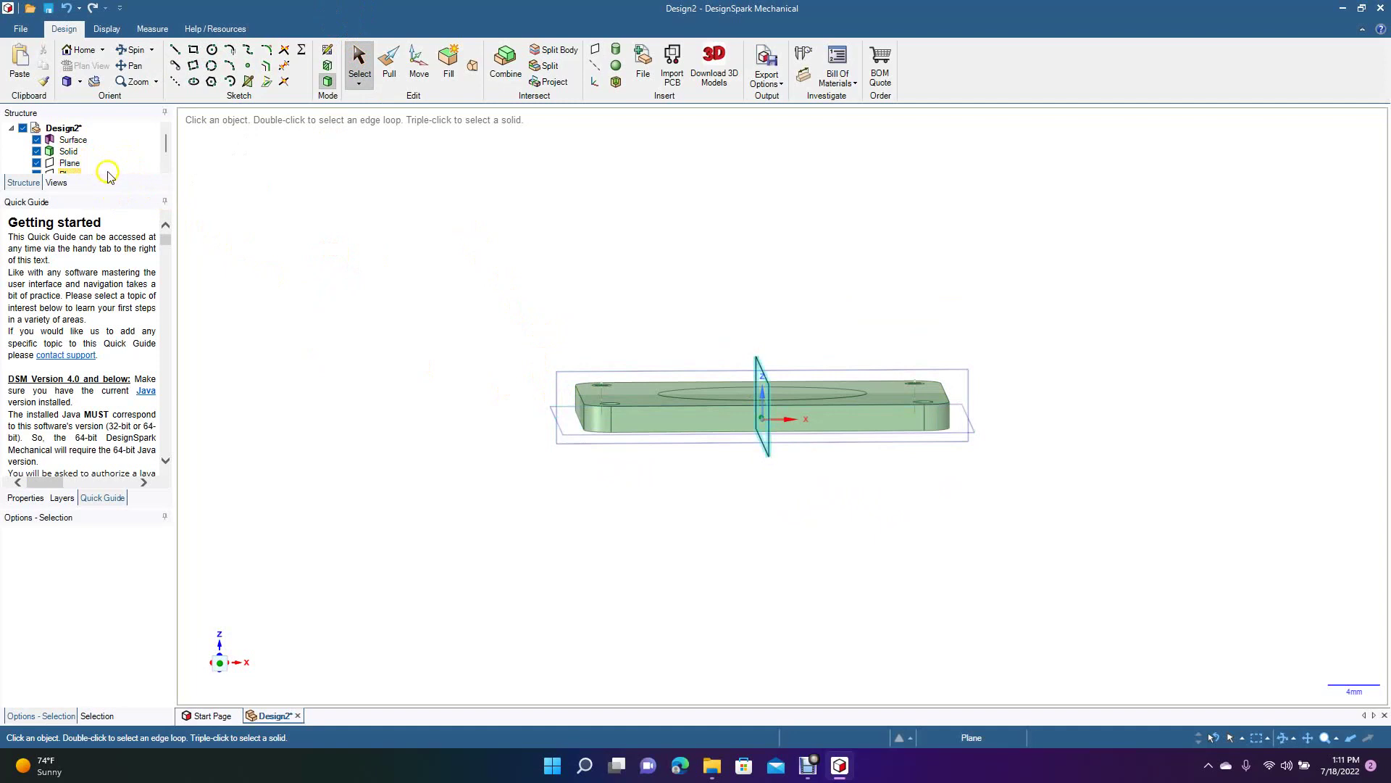
click(167, 153)
click(167, 154)
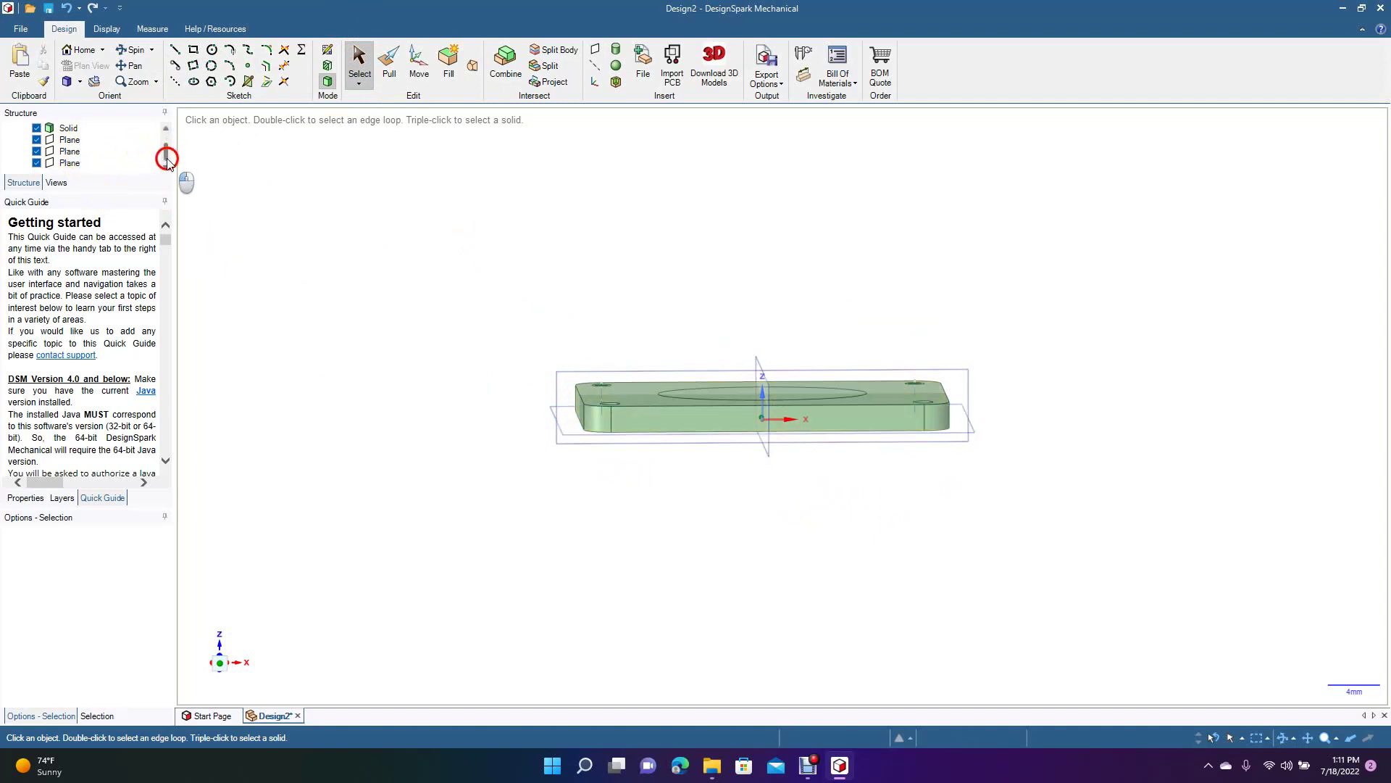
click(74, 142)
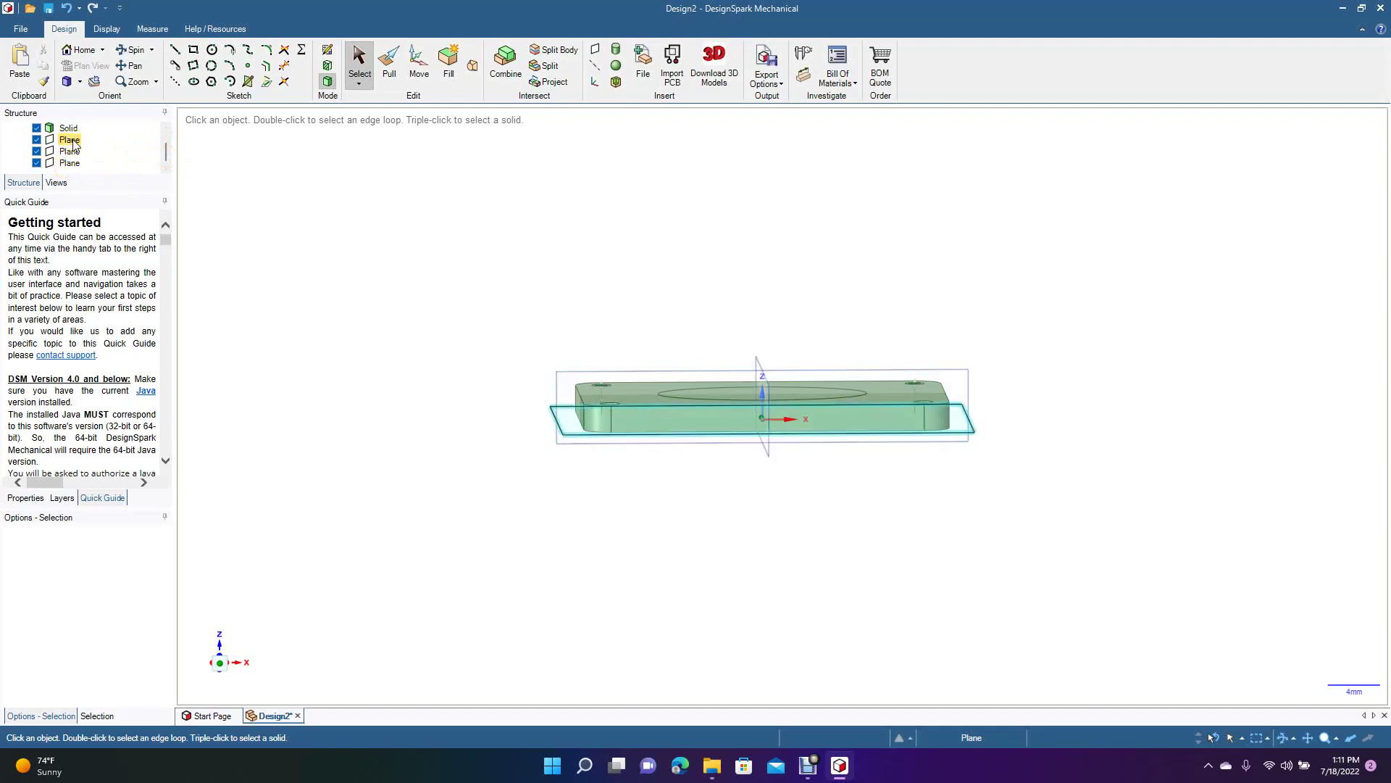
click(72, 164)
click(71, 164)
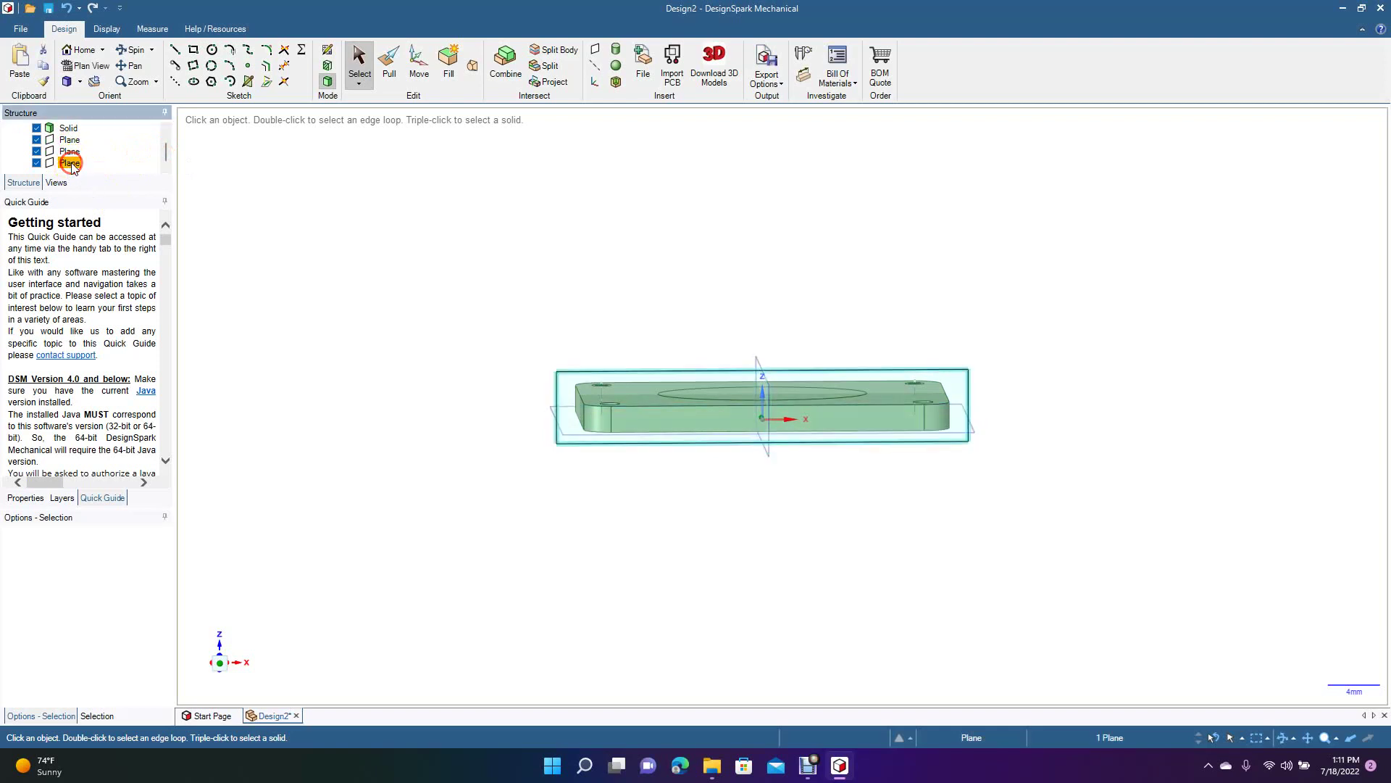
click(89, 66)
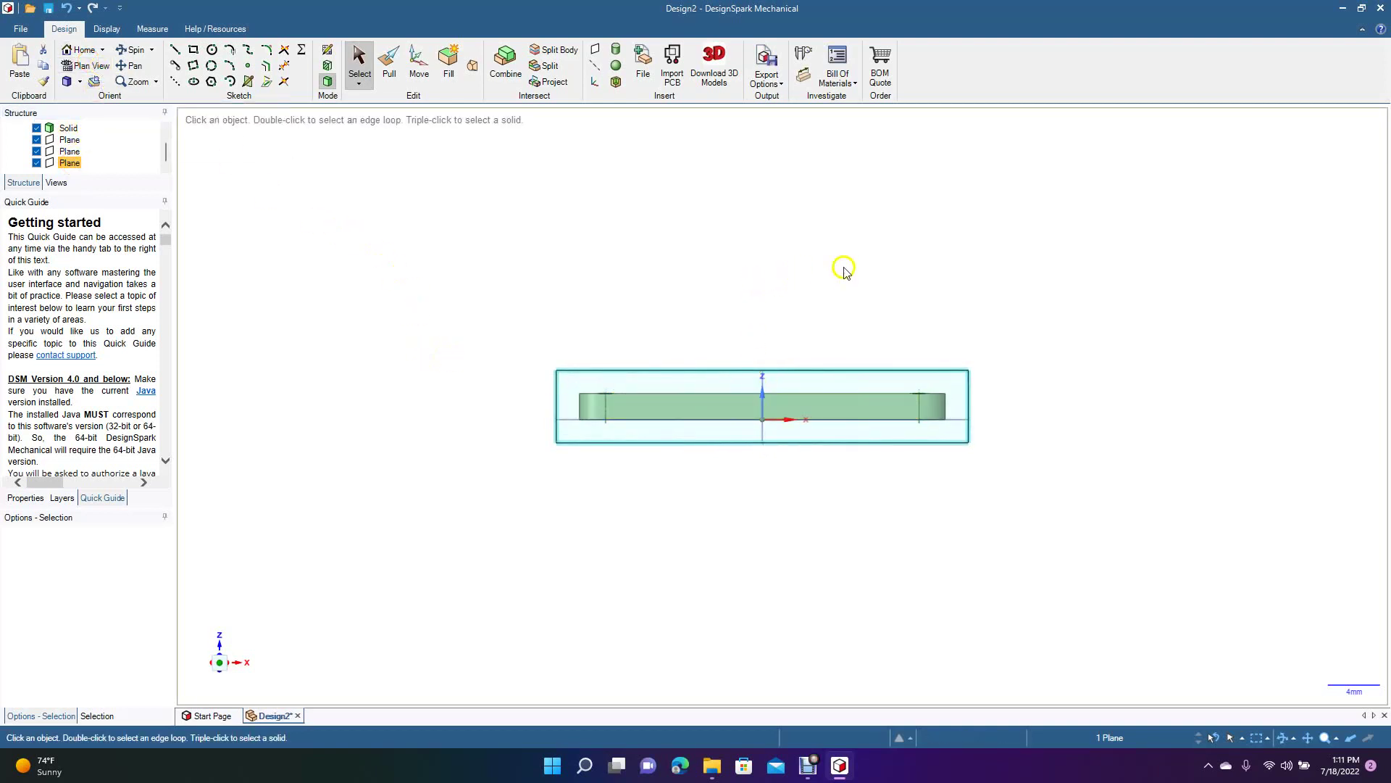
Step: On the selected plane, sketch a vertical line about 14 mm long from the ellipse center, and a horizontal line about 21 mm long from its upper end
click(174, 50)
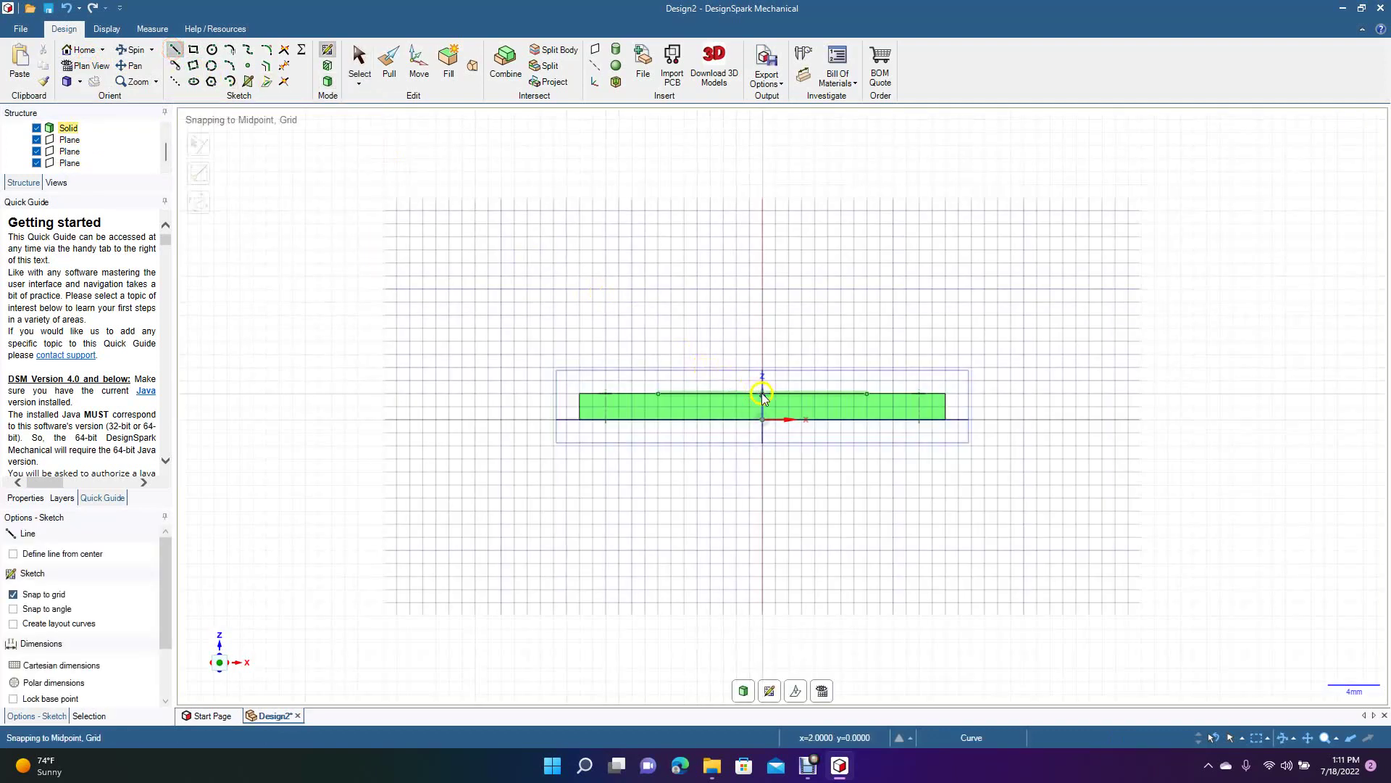
click(70, 163)
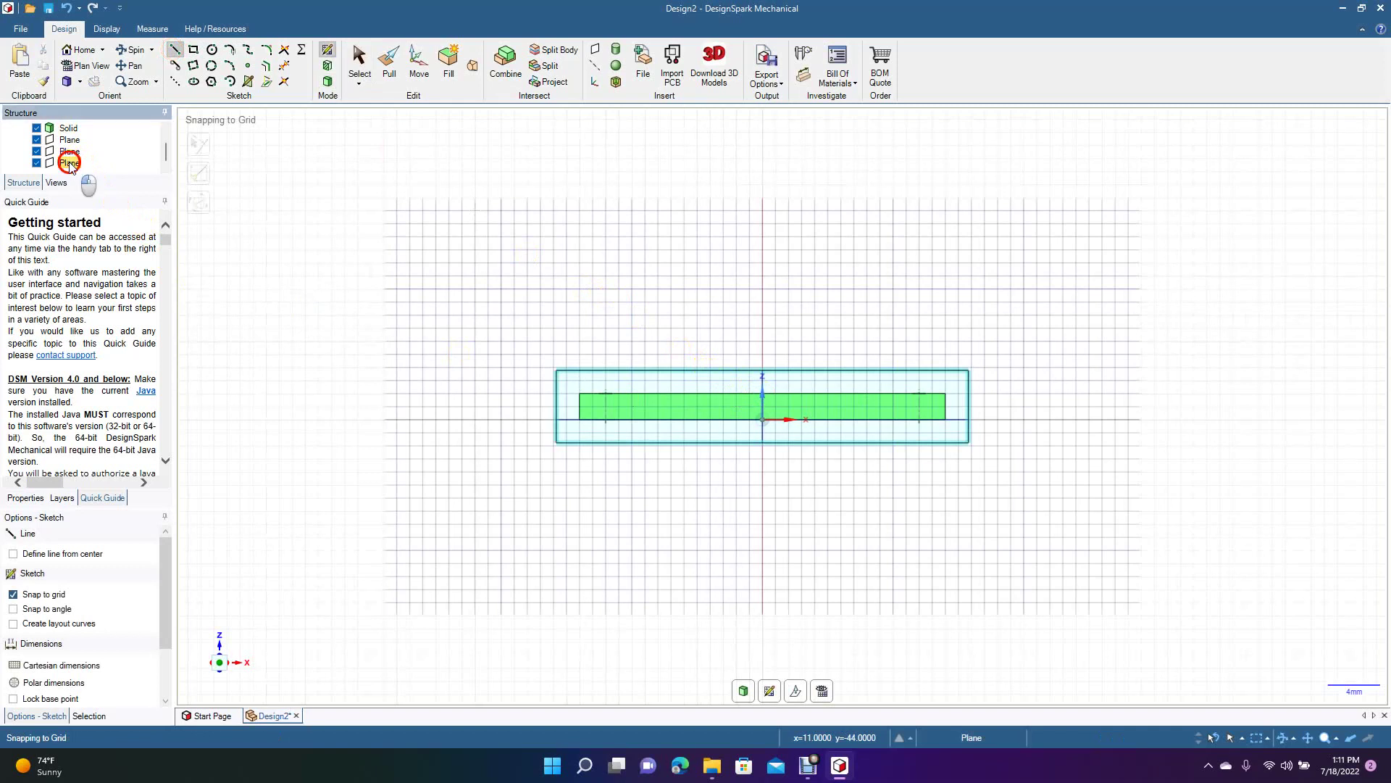
click(763, 394)
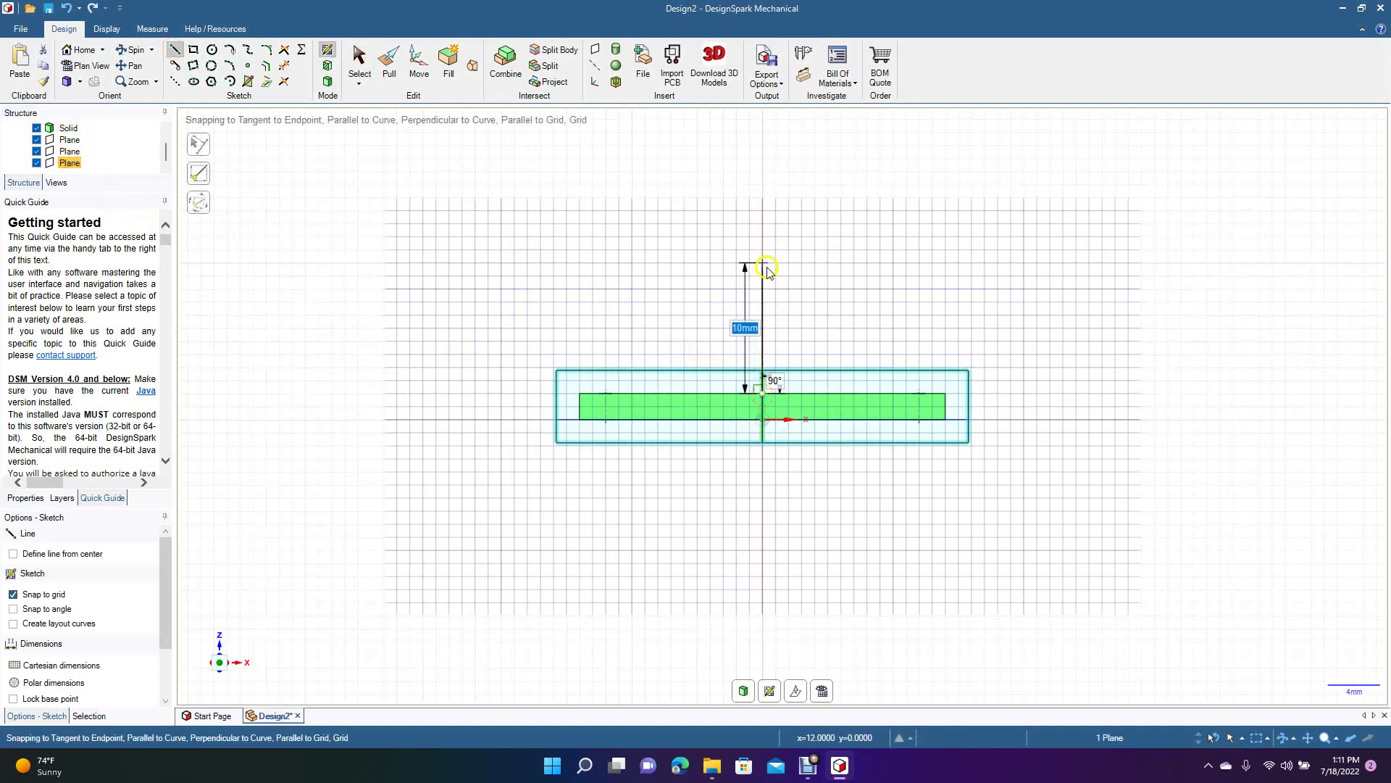
click(763, 211)
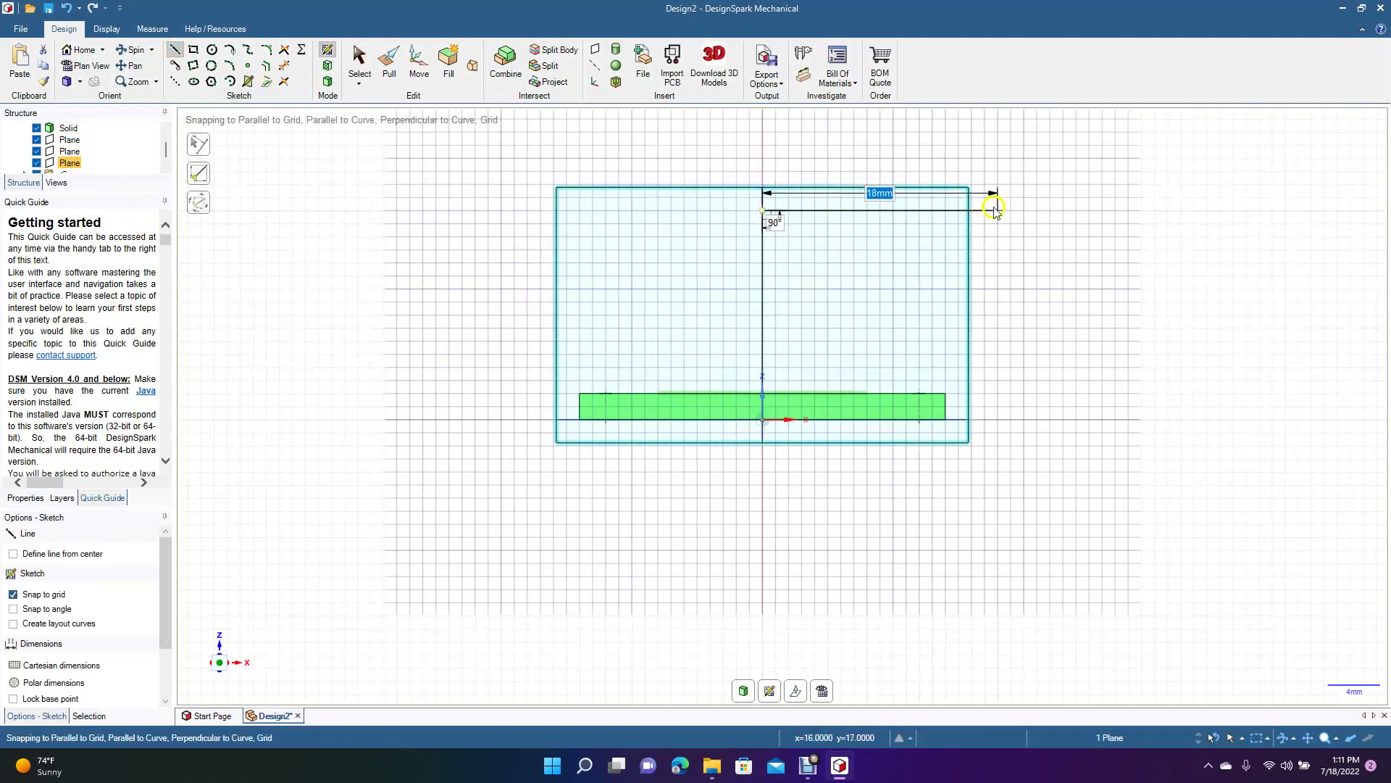
click(1037, 211)
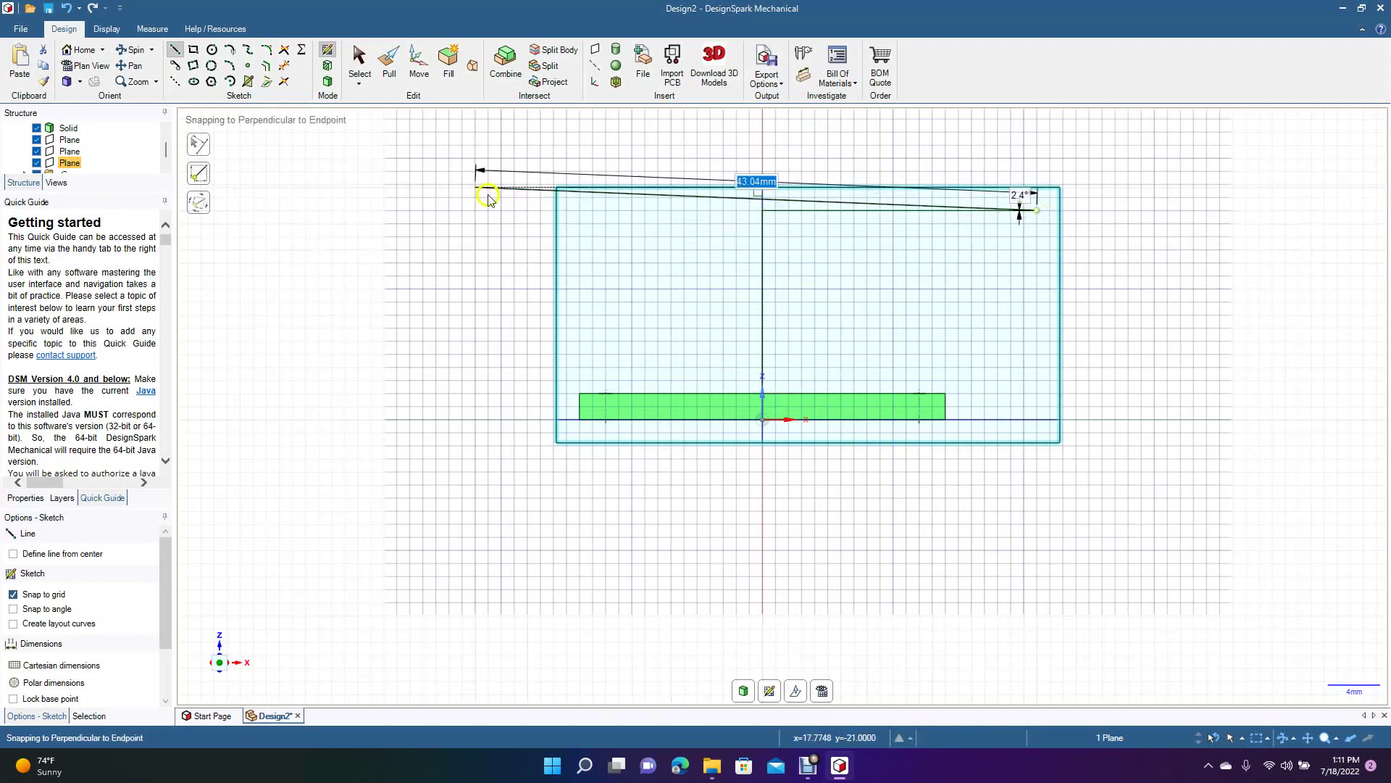
click(360, 64)
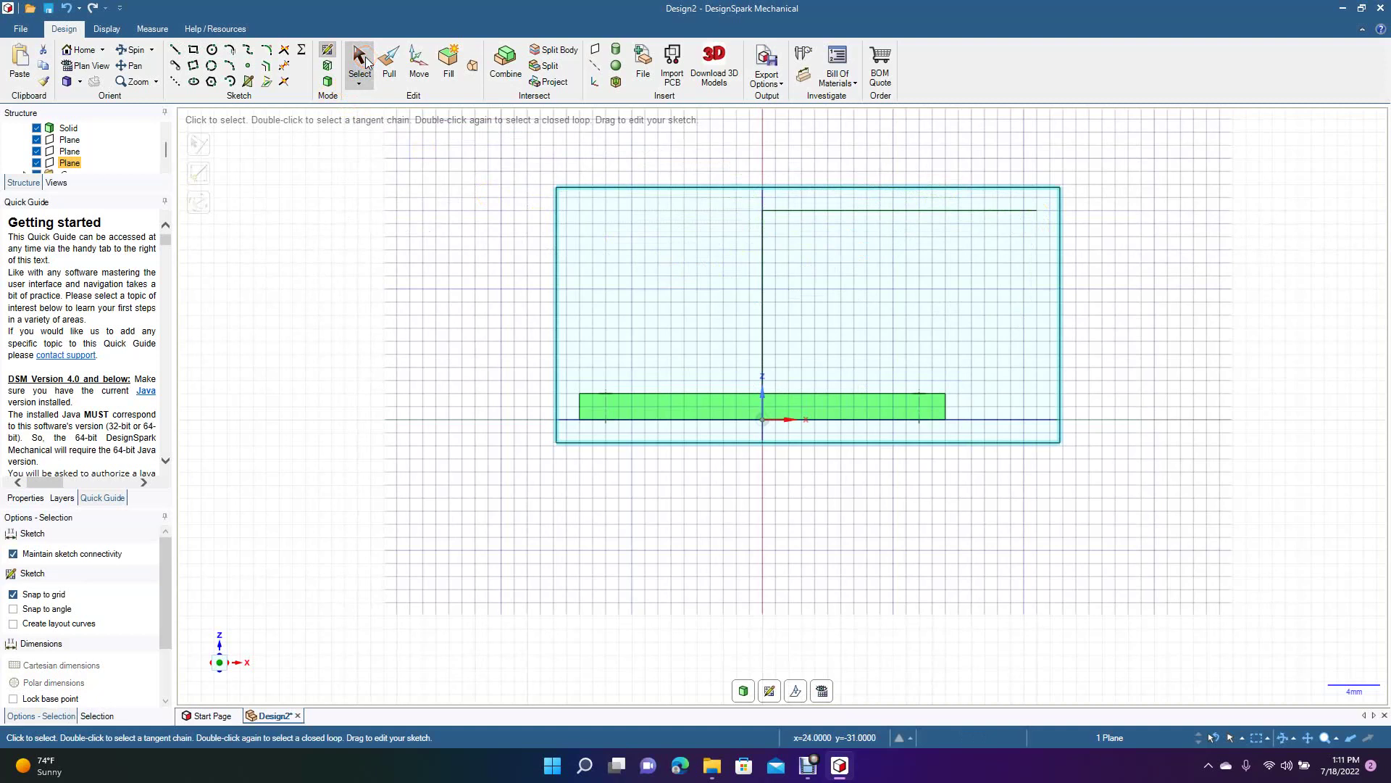
Step: Sketch a 22.75 mm radius three-point arc from the ellipse center to the horizontal line's free end, tangent to that line
click(229, 65)
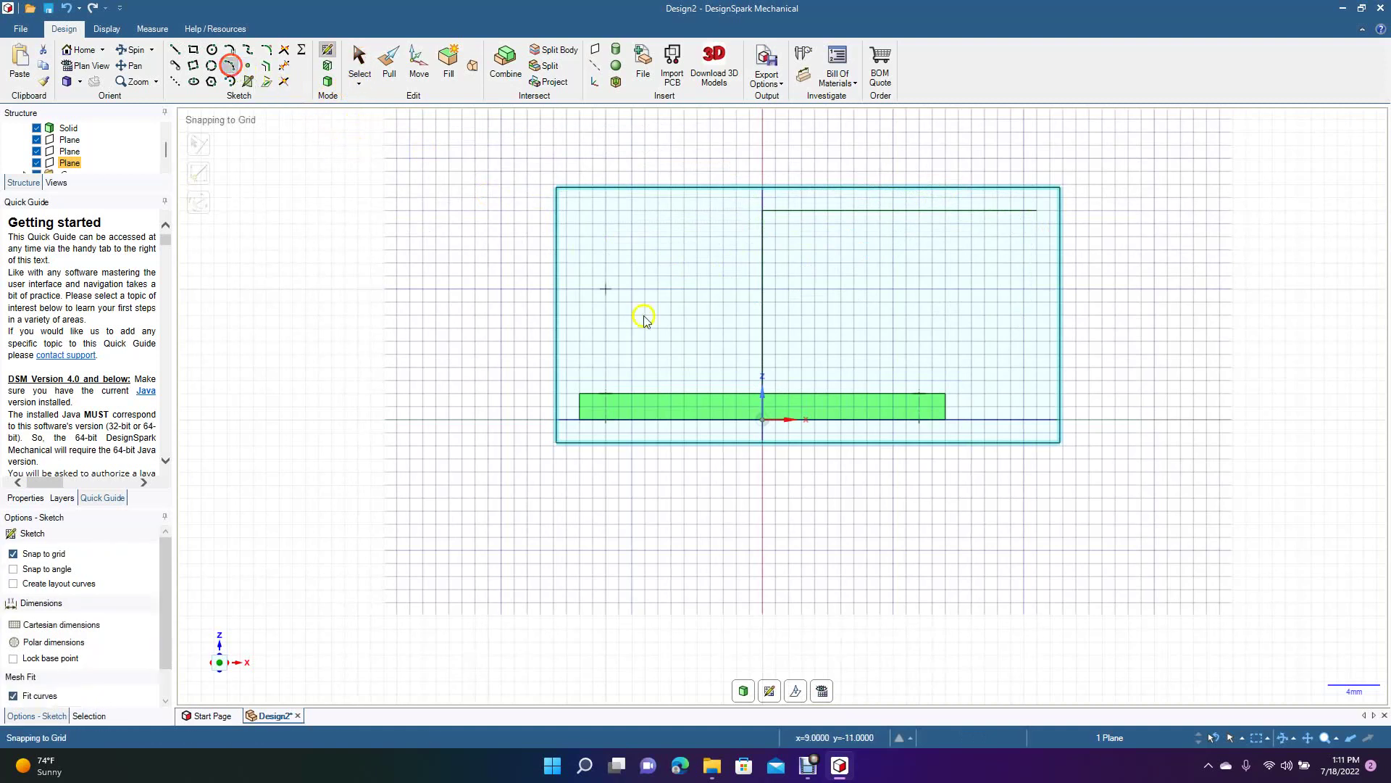
click(763, 393)
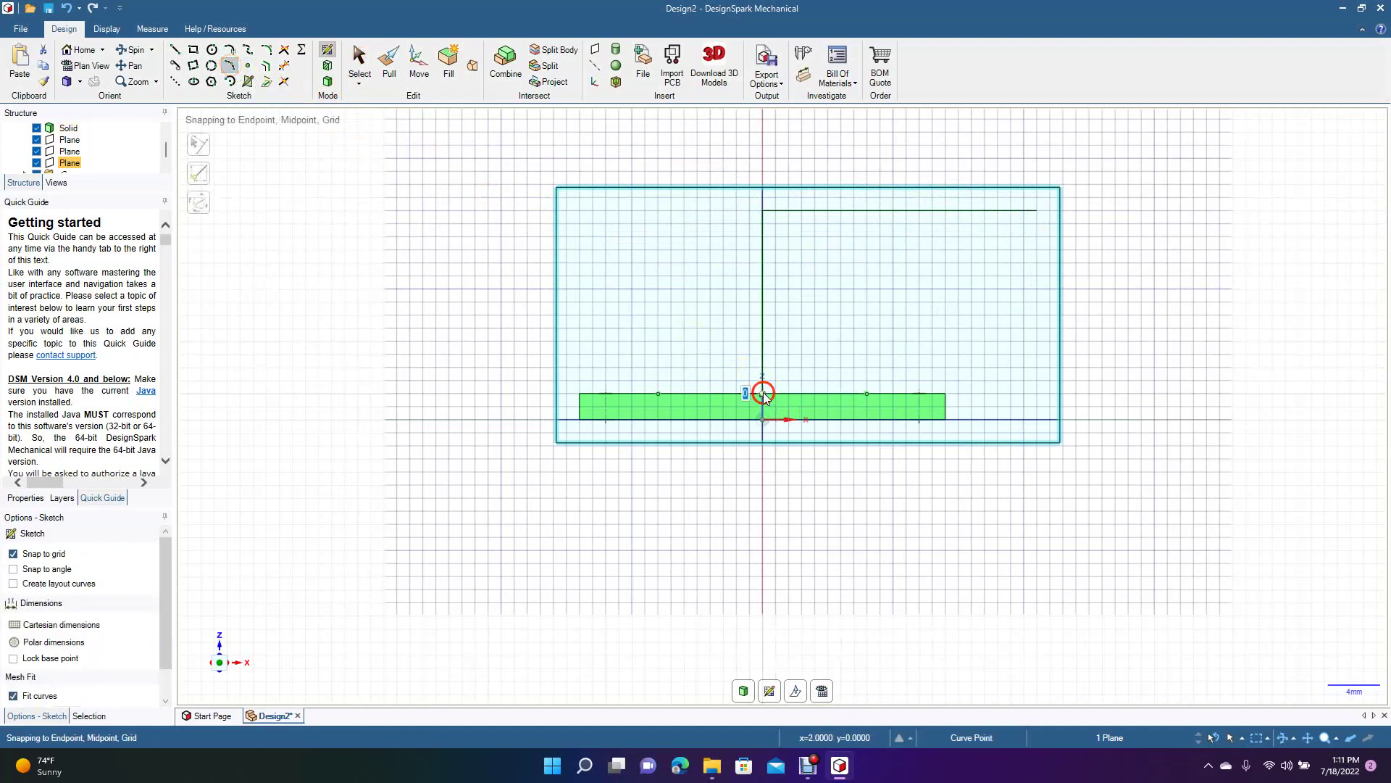
click(1036, 211)
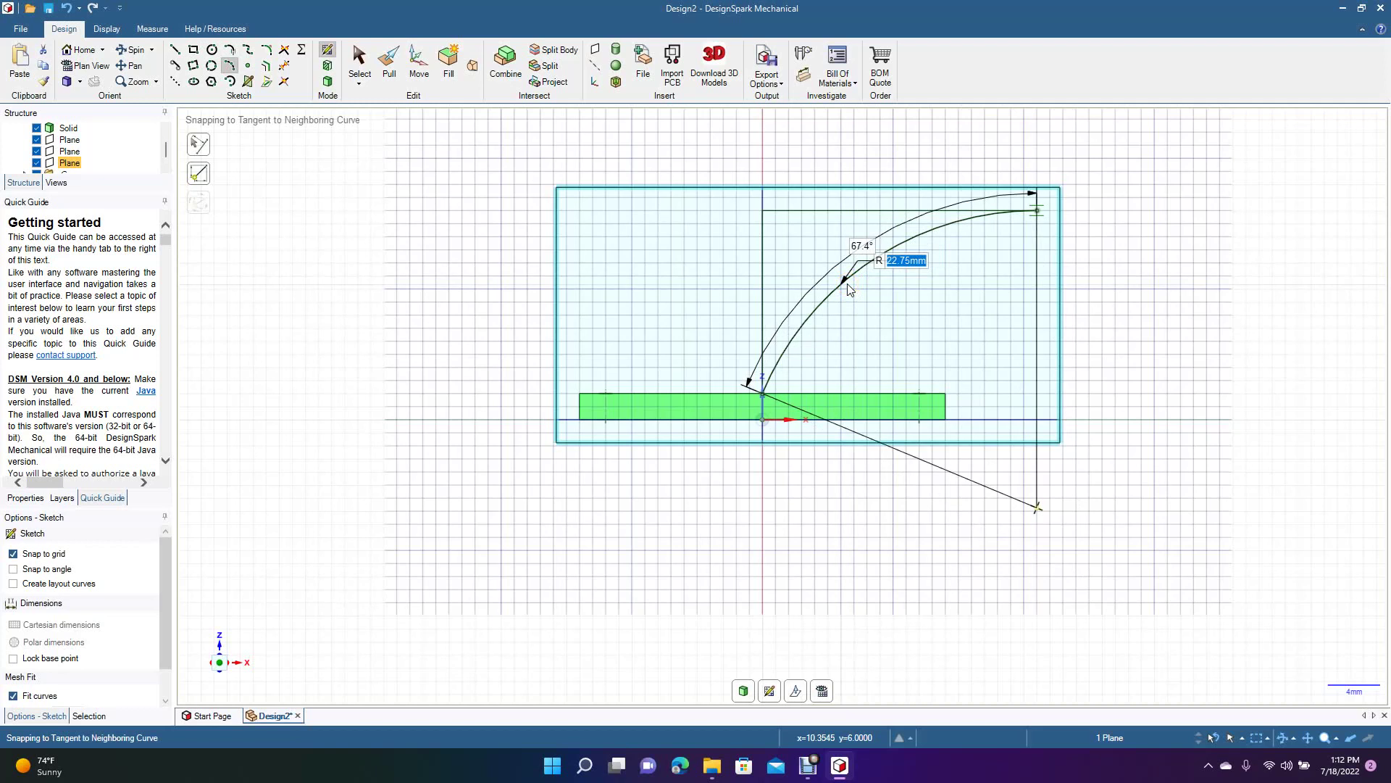
click(847, 285)
click(366, 58)
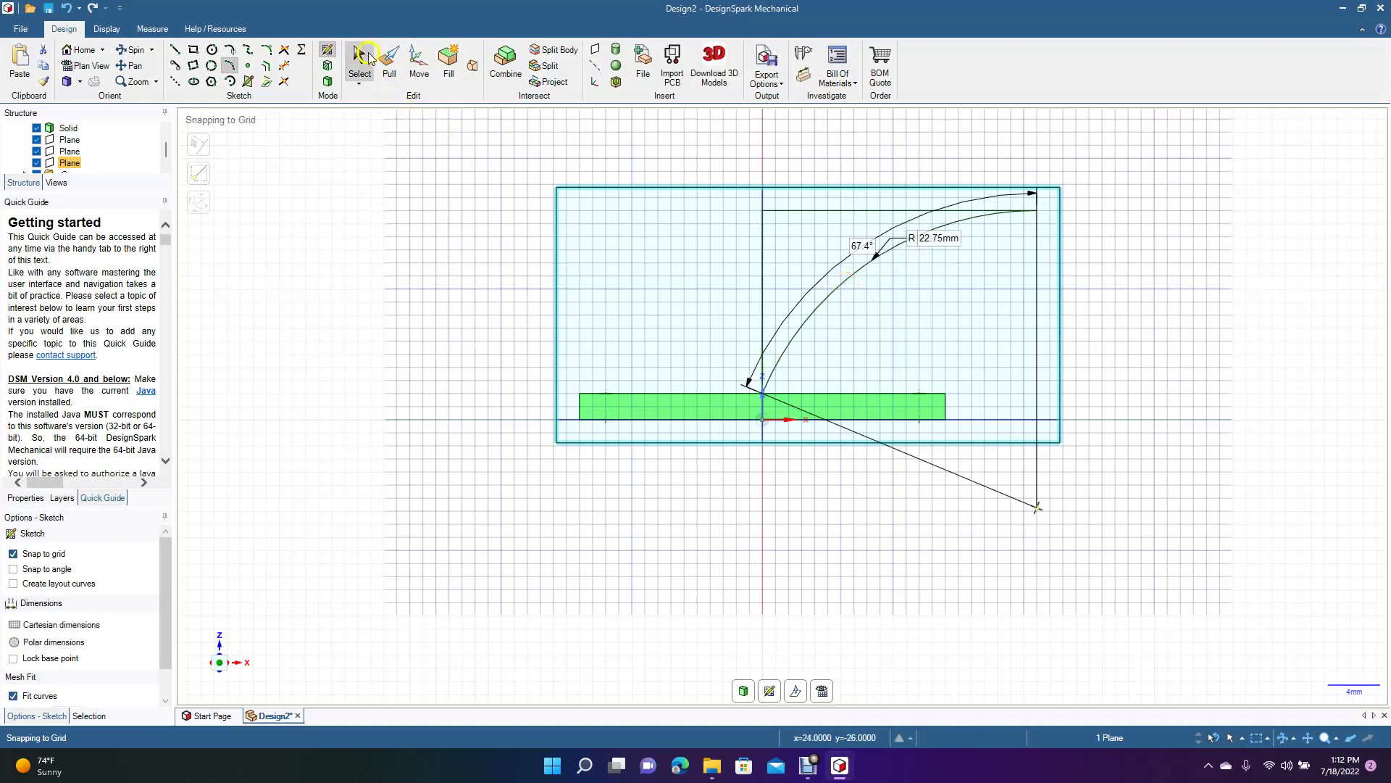
Step: Delete the horizontal and vertical guide lines, along with the vertical plane crossing the plate's length, leaving the arc
click(820, 211)
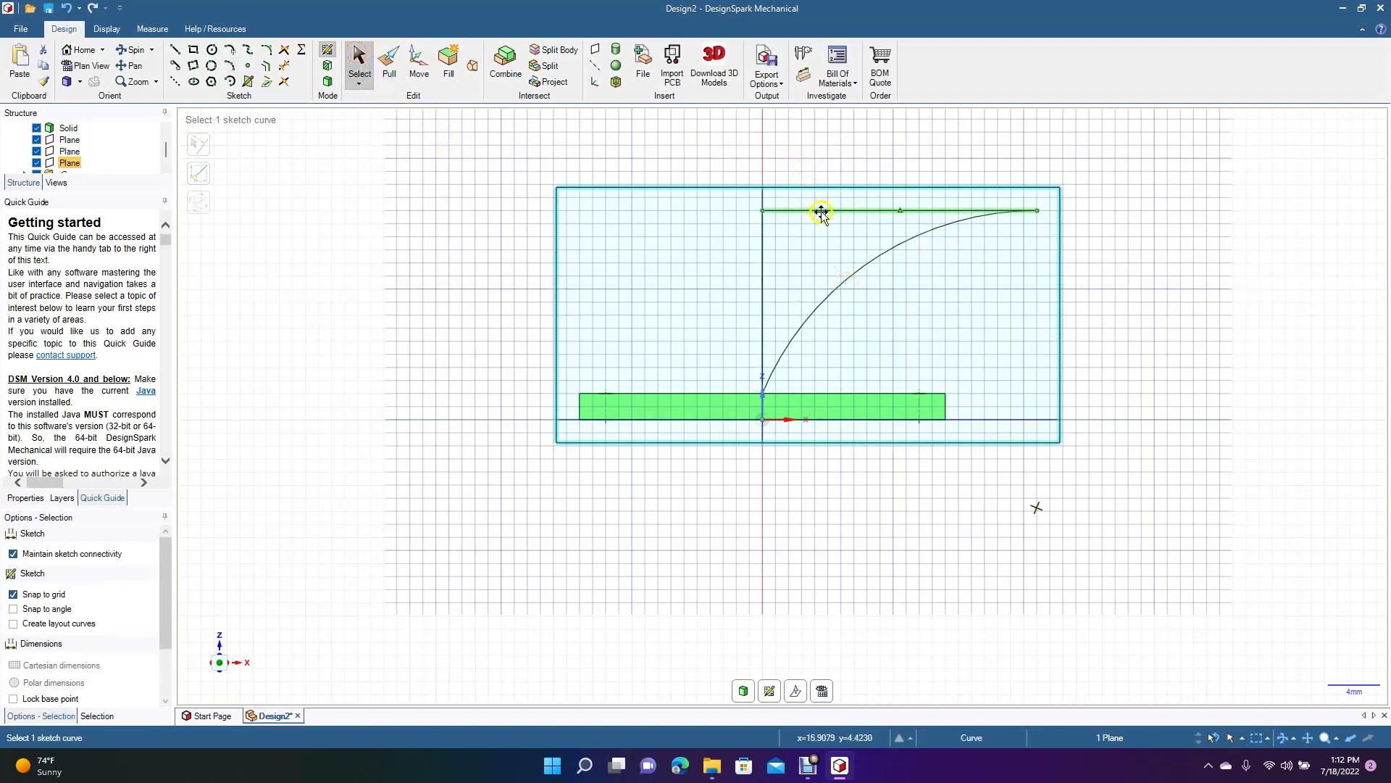
key(Delete)
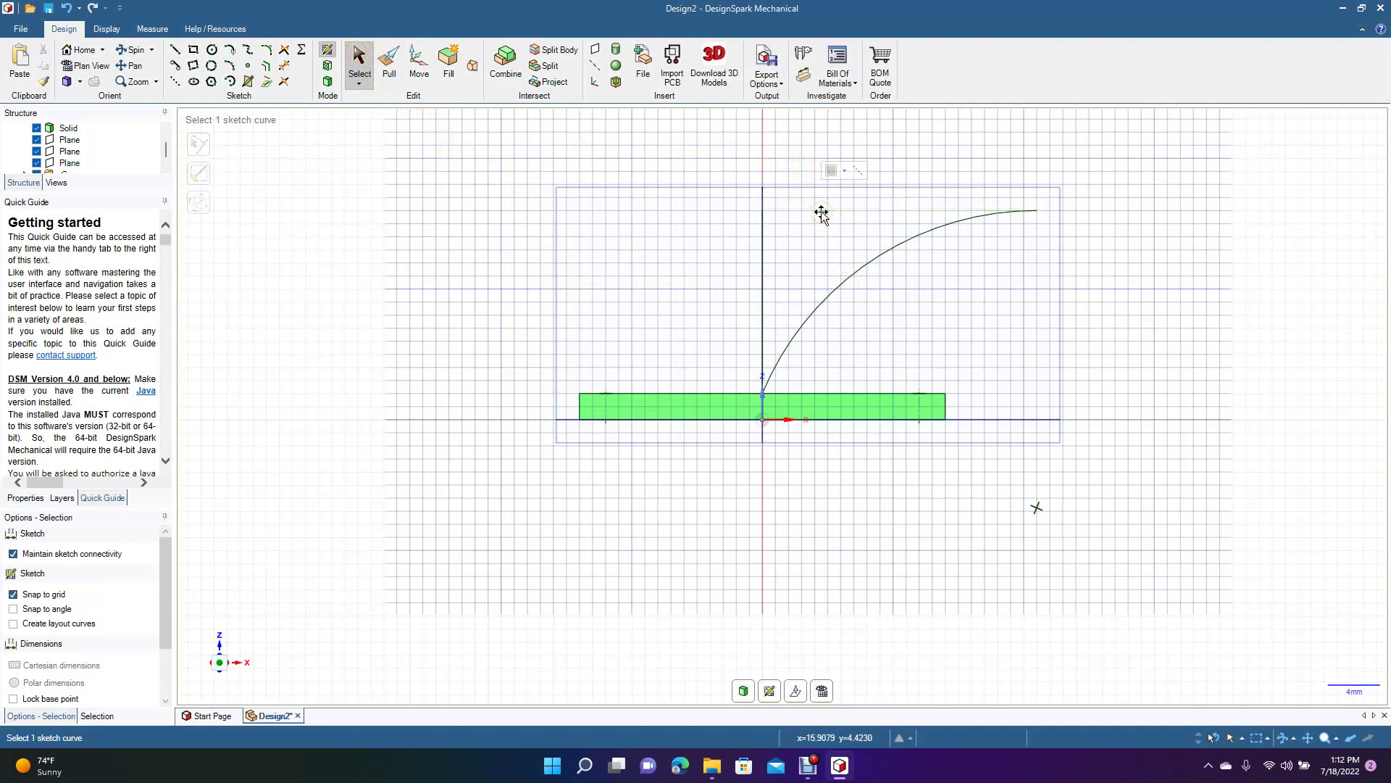
click(763, 268)
key(Delete)
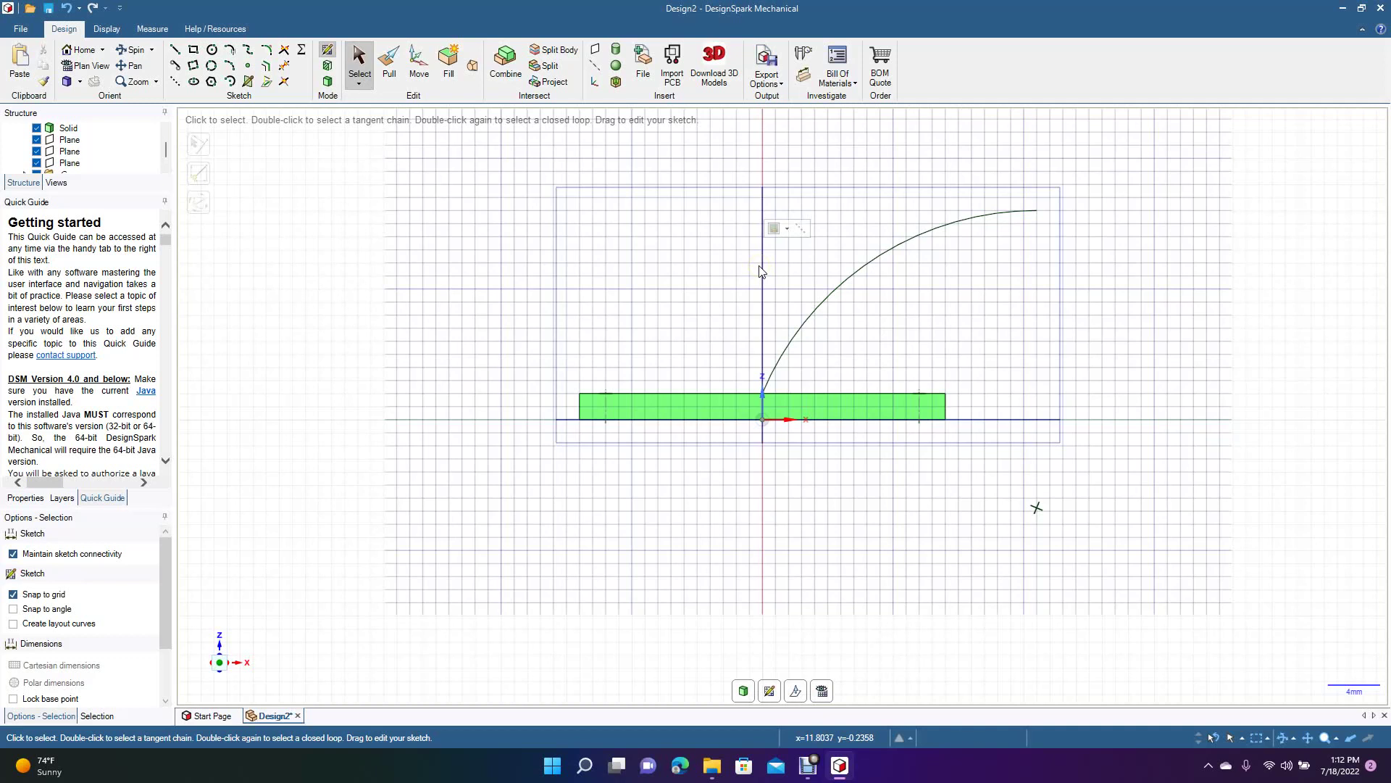
click(762, 267)
key(Delete)
click(730, 262)
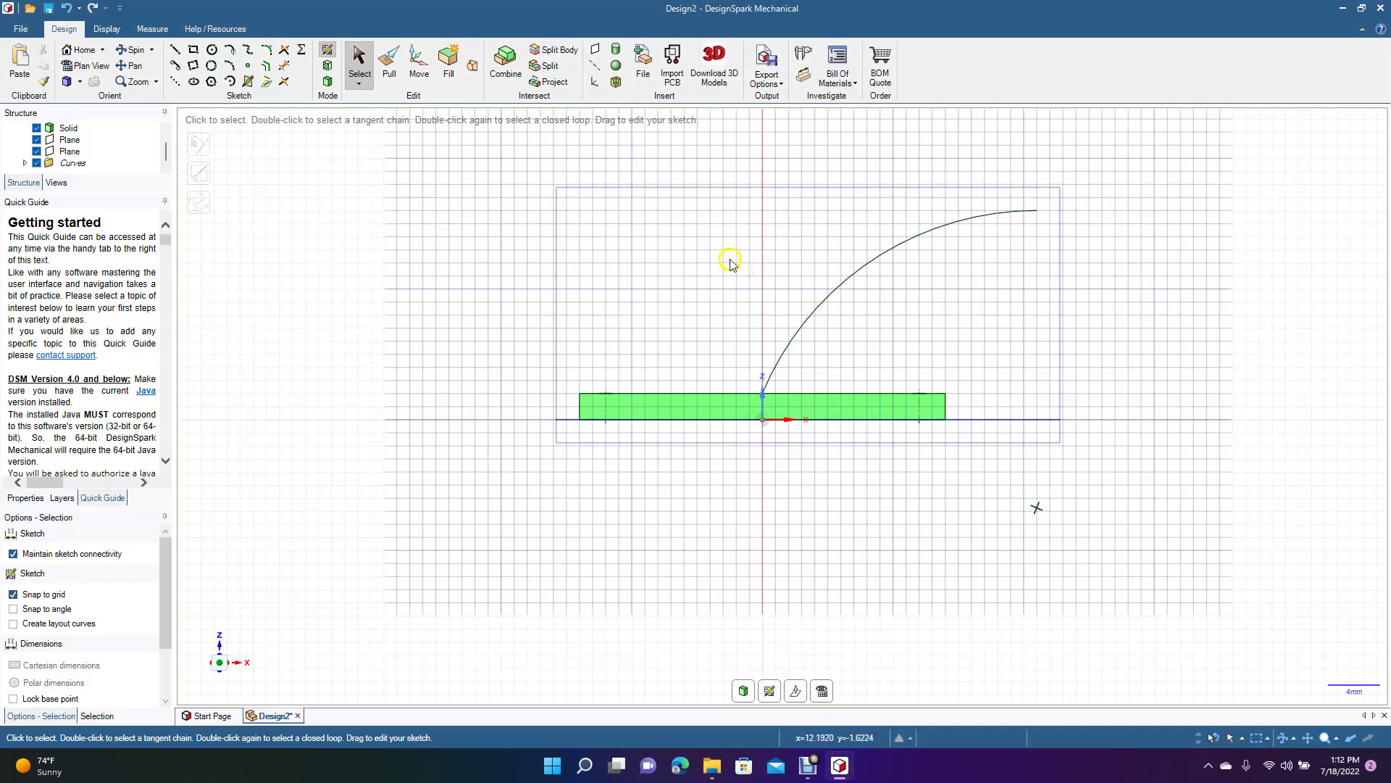
Step: Return to 3D mode and orbit to an angled view of the plate, ellipse and arc path
click(327, 82)
click(138, 51)
drag(437, 351, 408, 387)
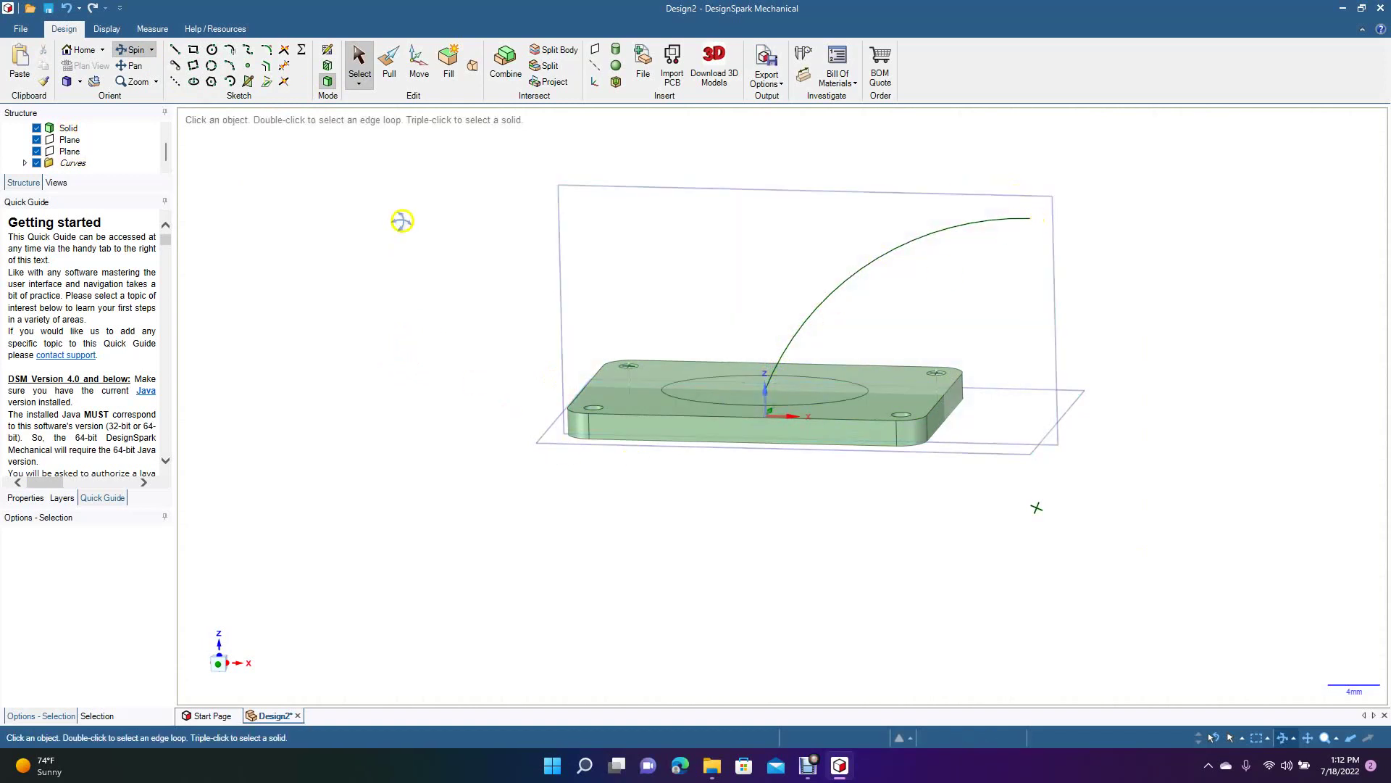
click(359, 61)
click(733, 122)
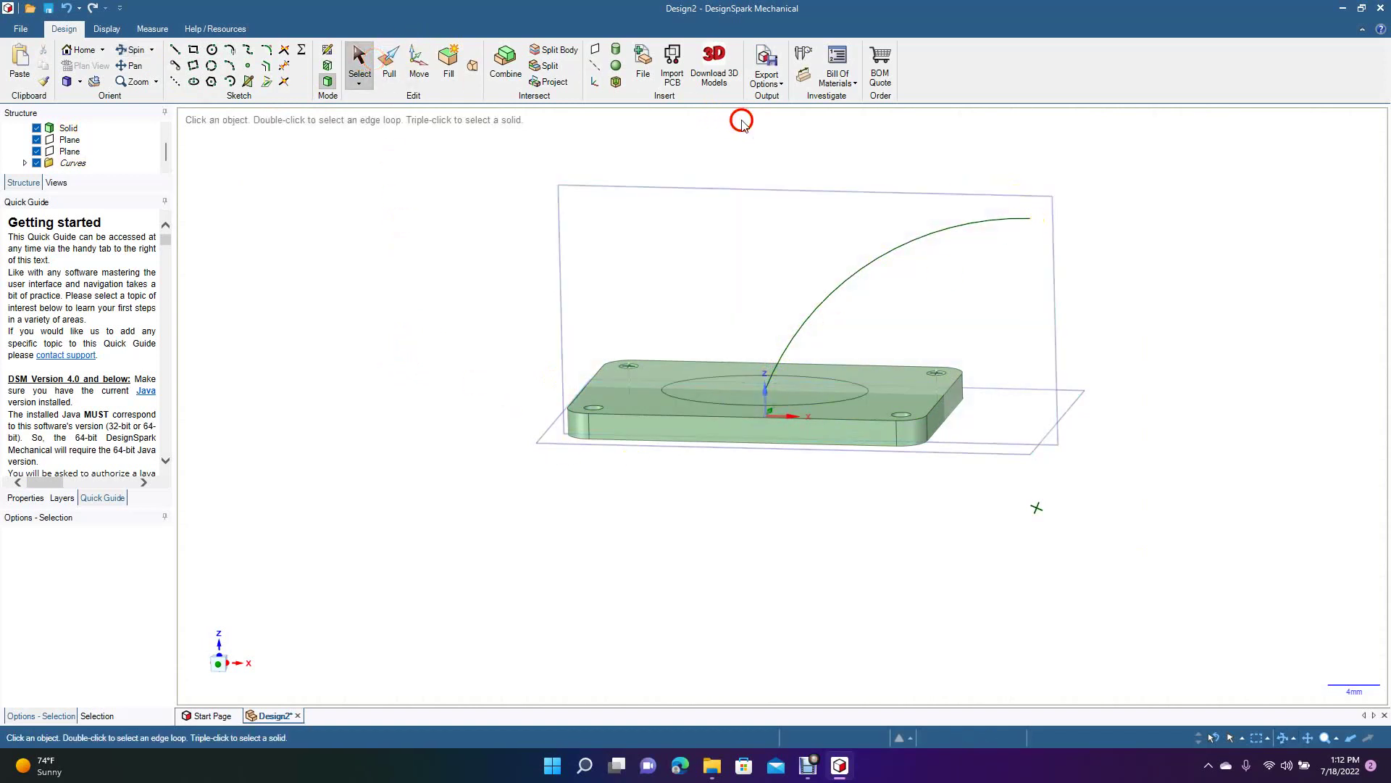
Step: Sketch a small ellipse about 3.55 mm high and 4 mm wide, centered on the arc's upper end, and return to 3D mode
drag(1022, 172, 1036, 245)
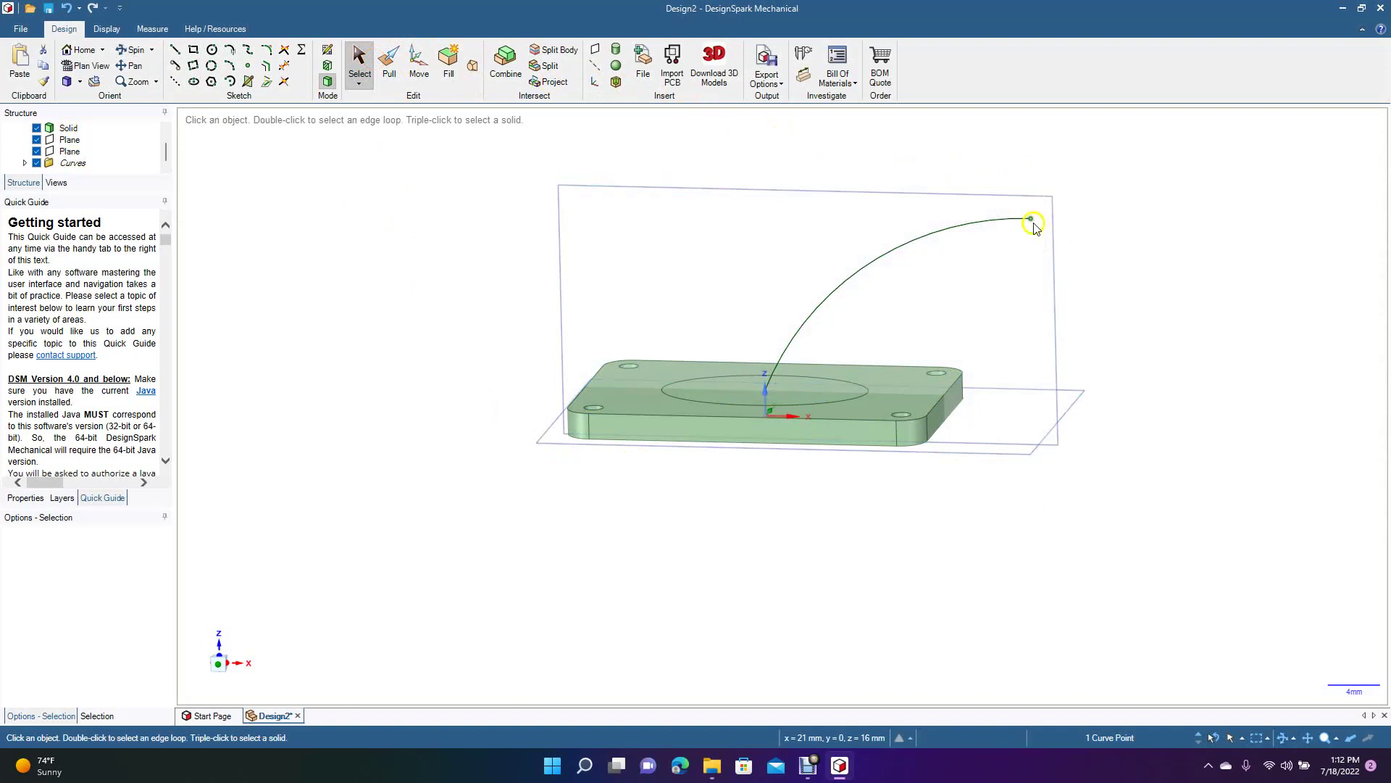
click(212, 65)
click(193, 82)
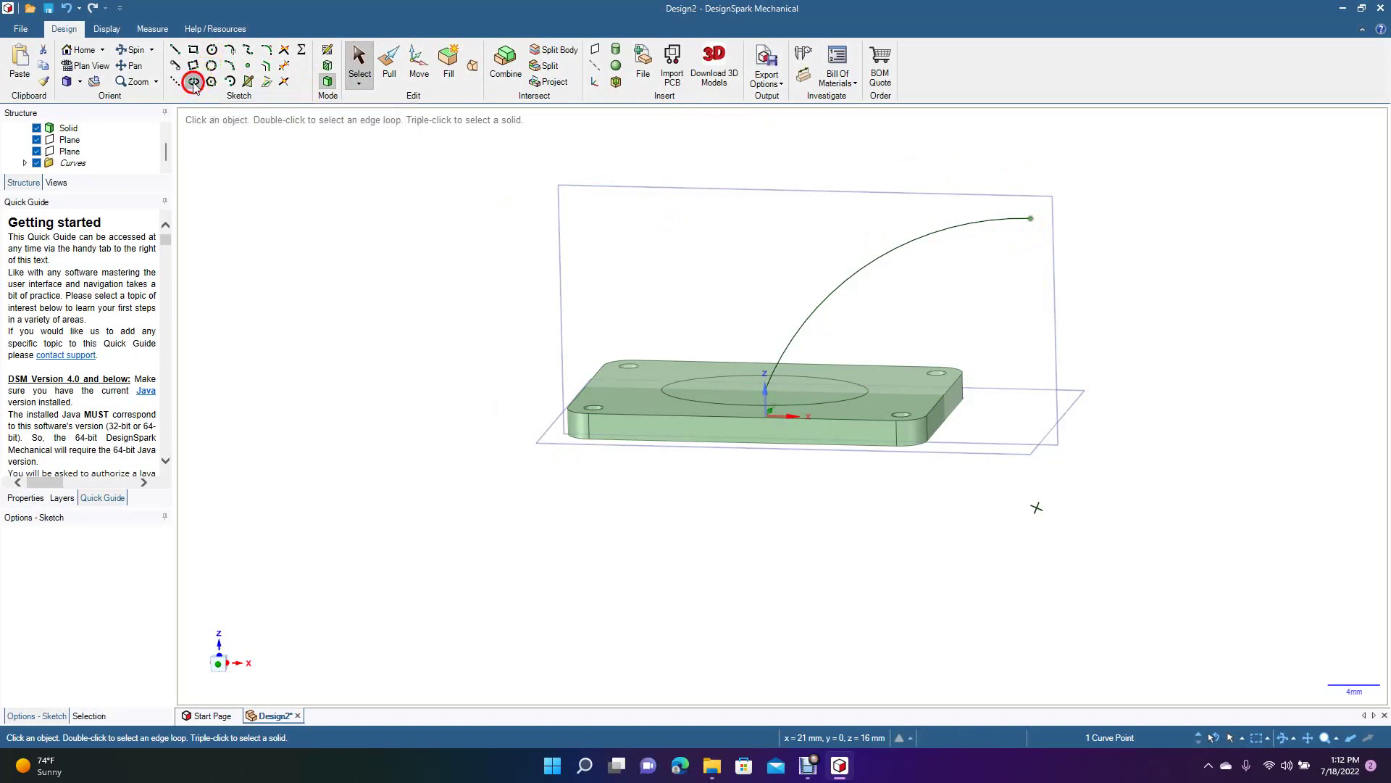
click(1031, 219)
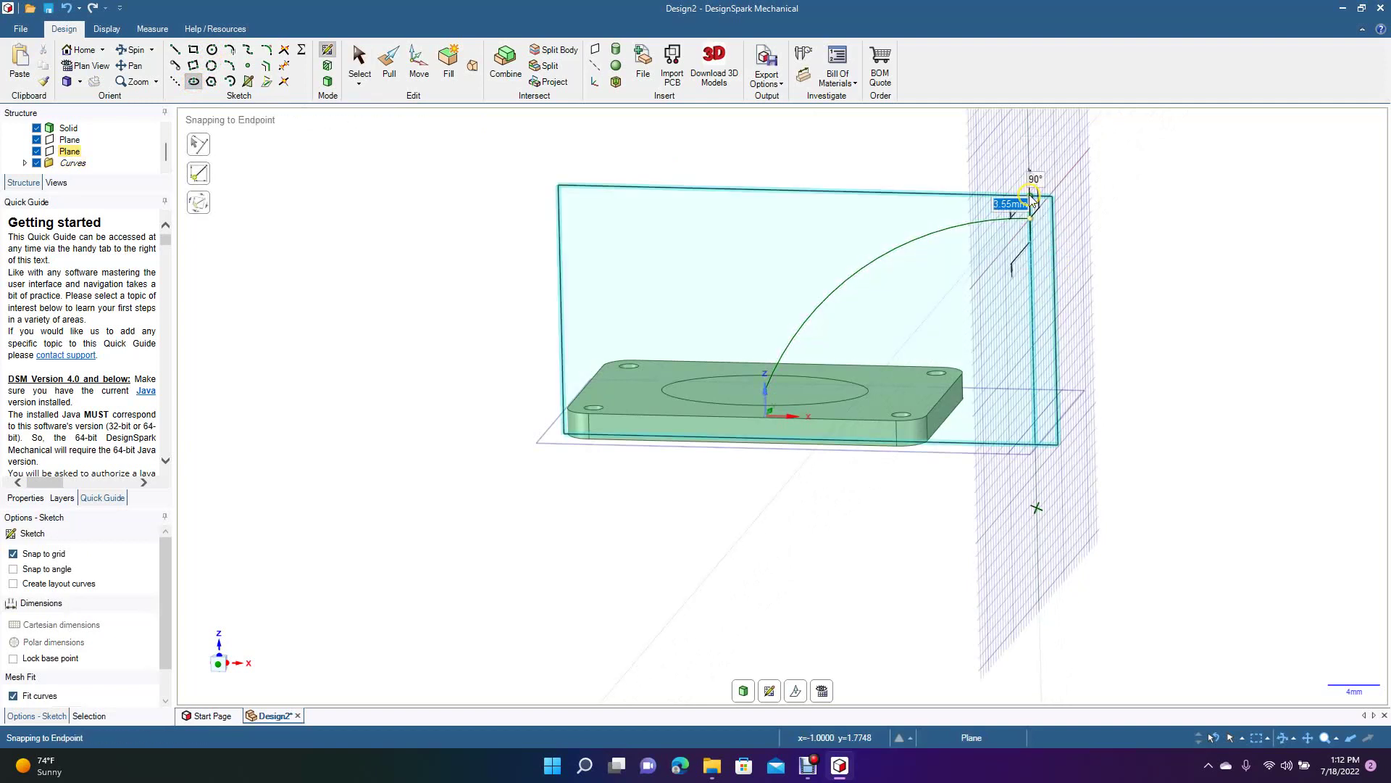
click(1030, 197)
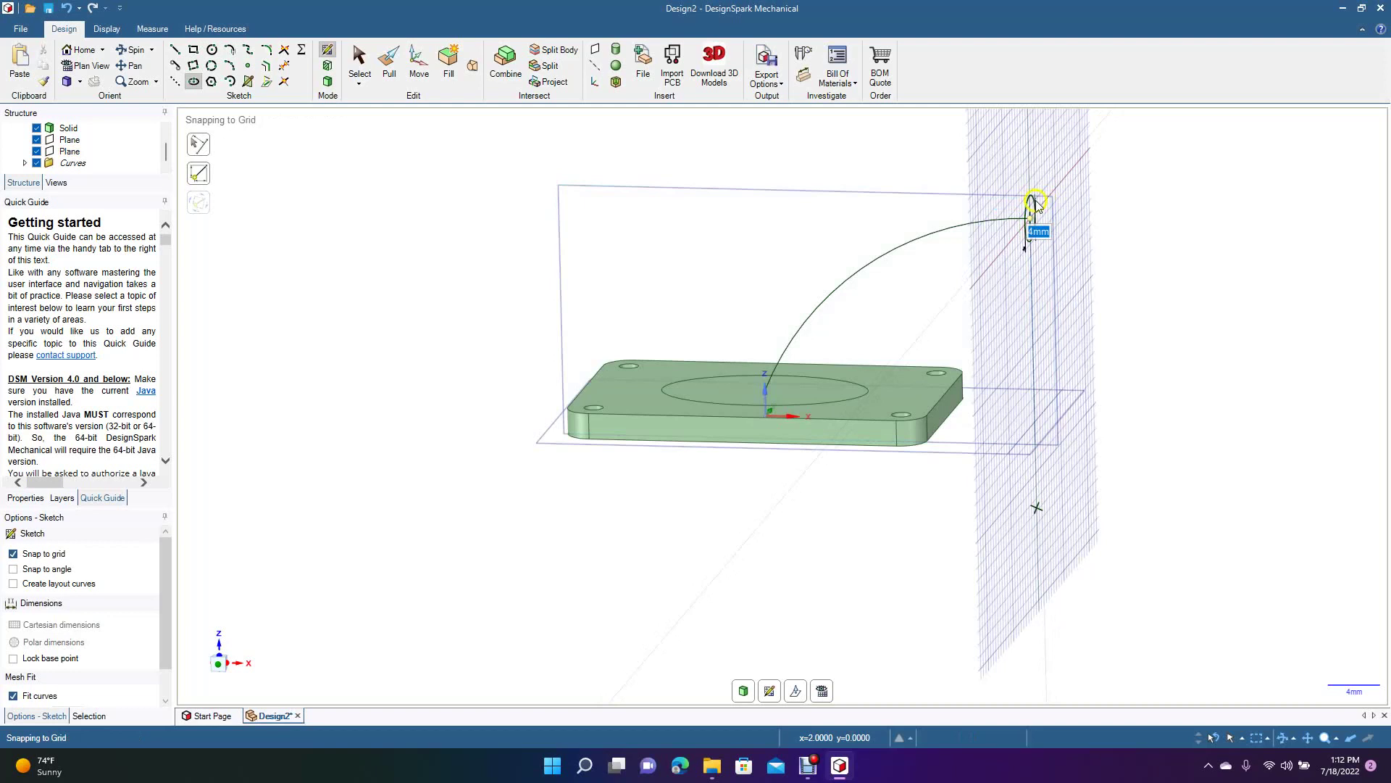
click(1035, 205)
click(360, 69)
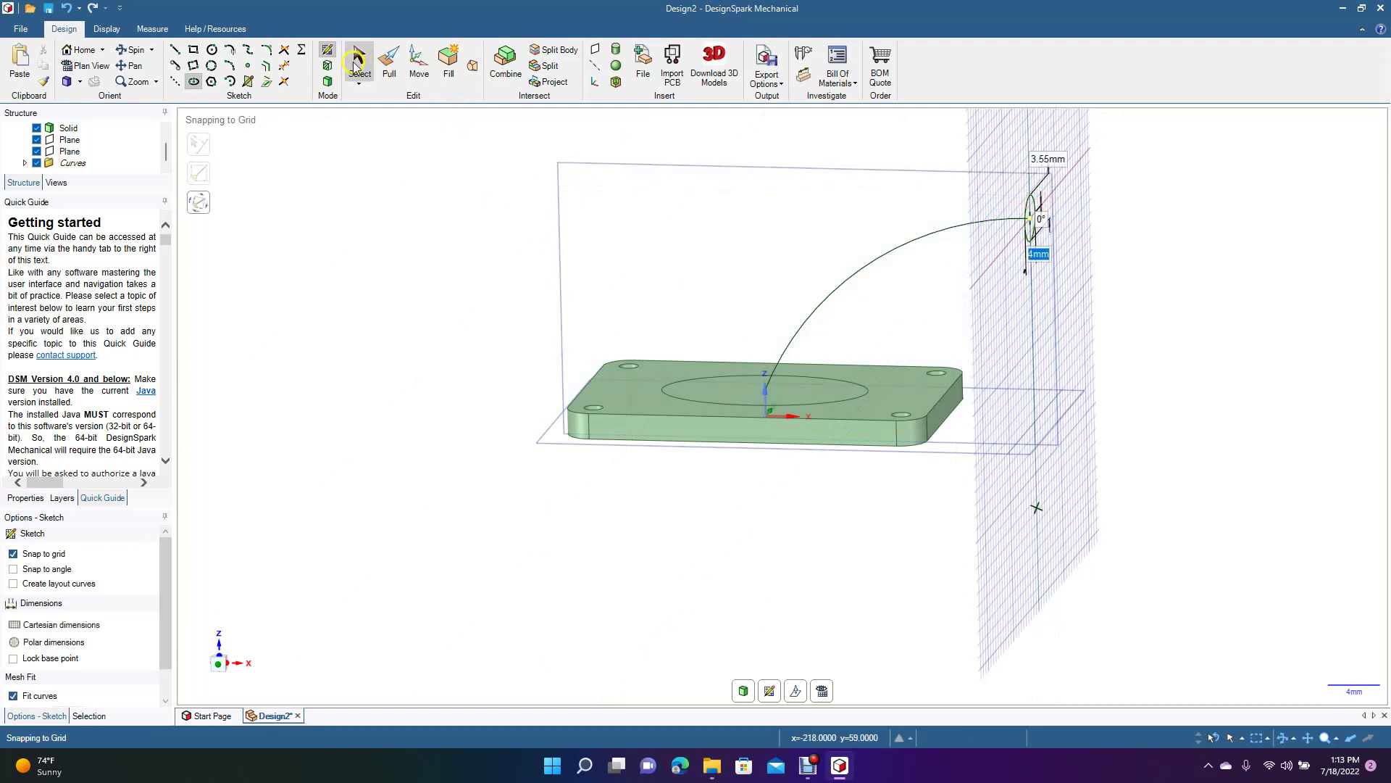
click(355, 64)
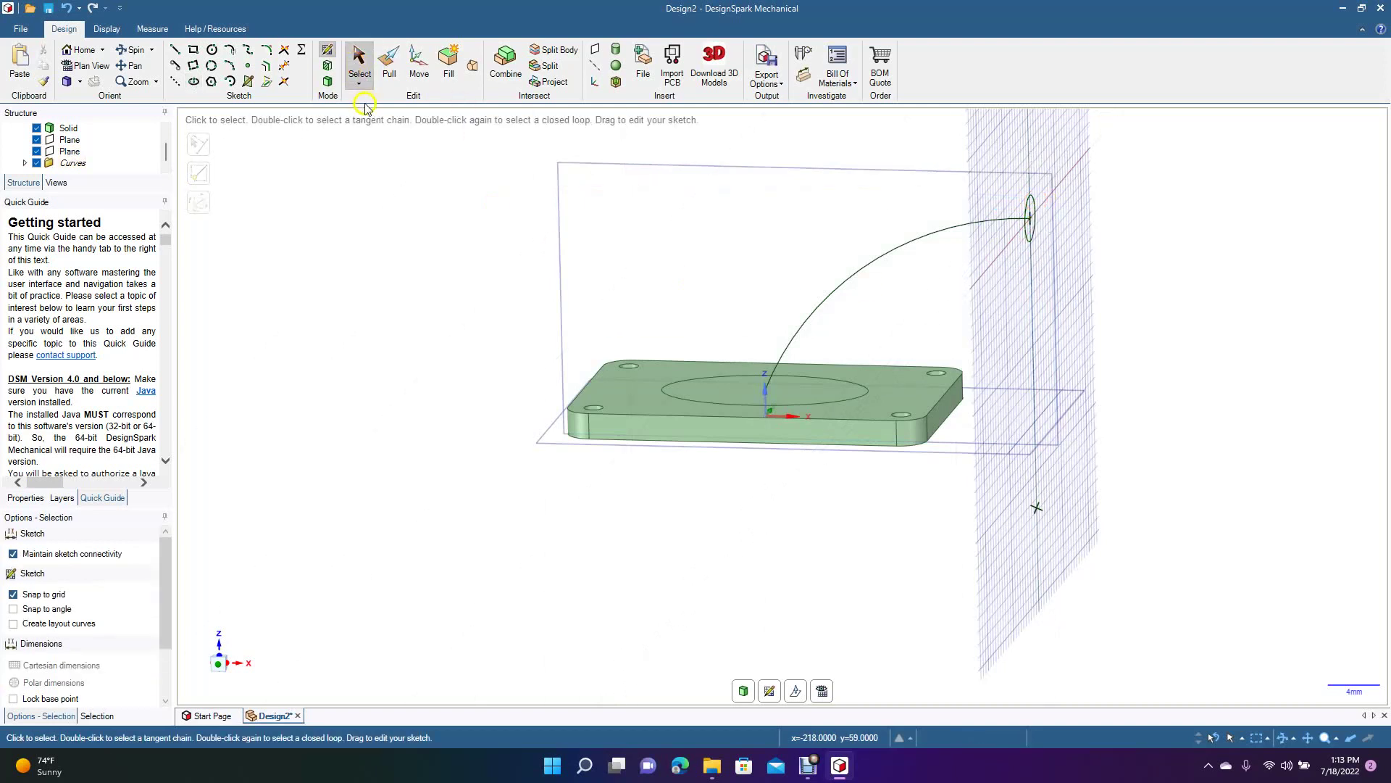
click(329, 82)
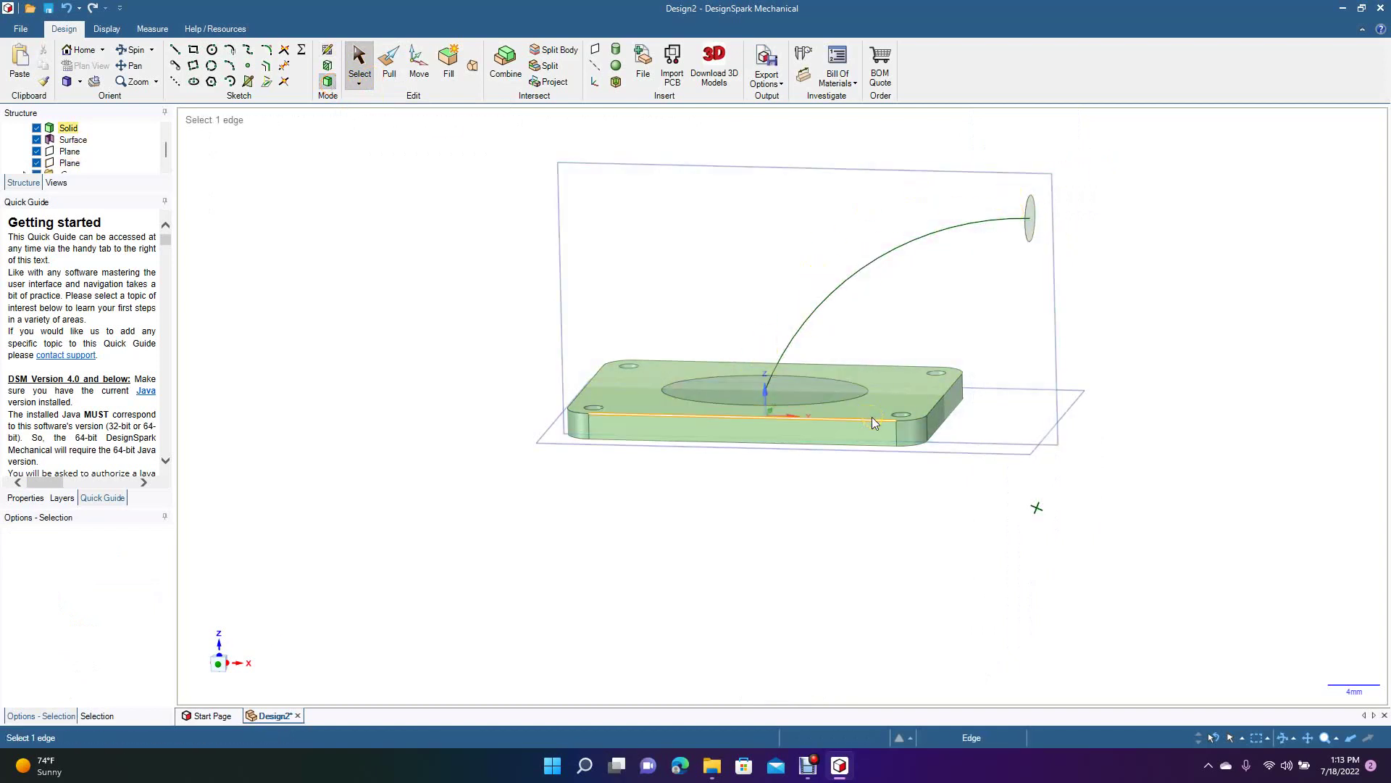
Step: Try to blend the plate's ellipse face to the small ellipse, using the arc as the centerline
click(819, 391)
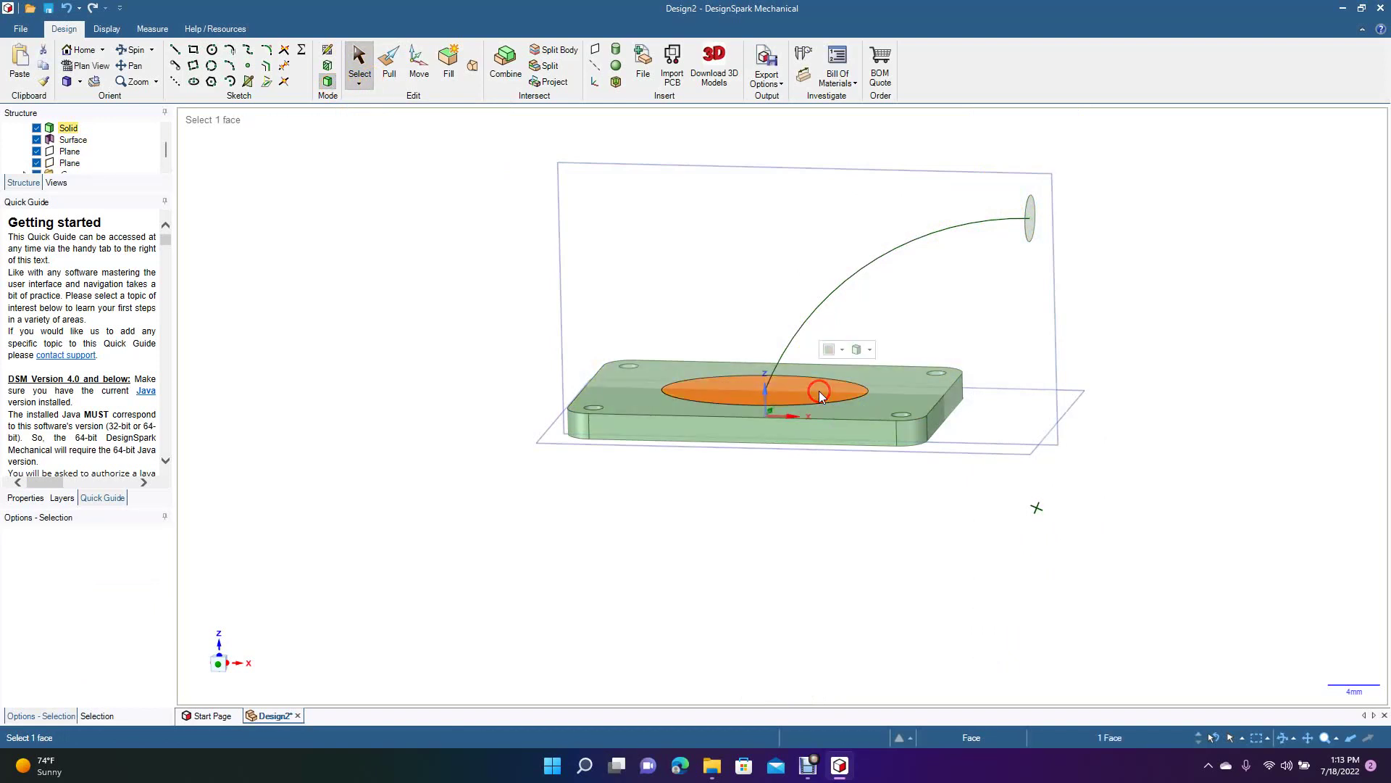
ctrl+click(1030, 225)
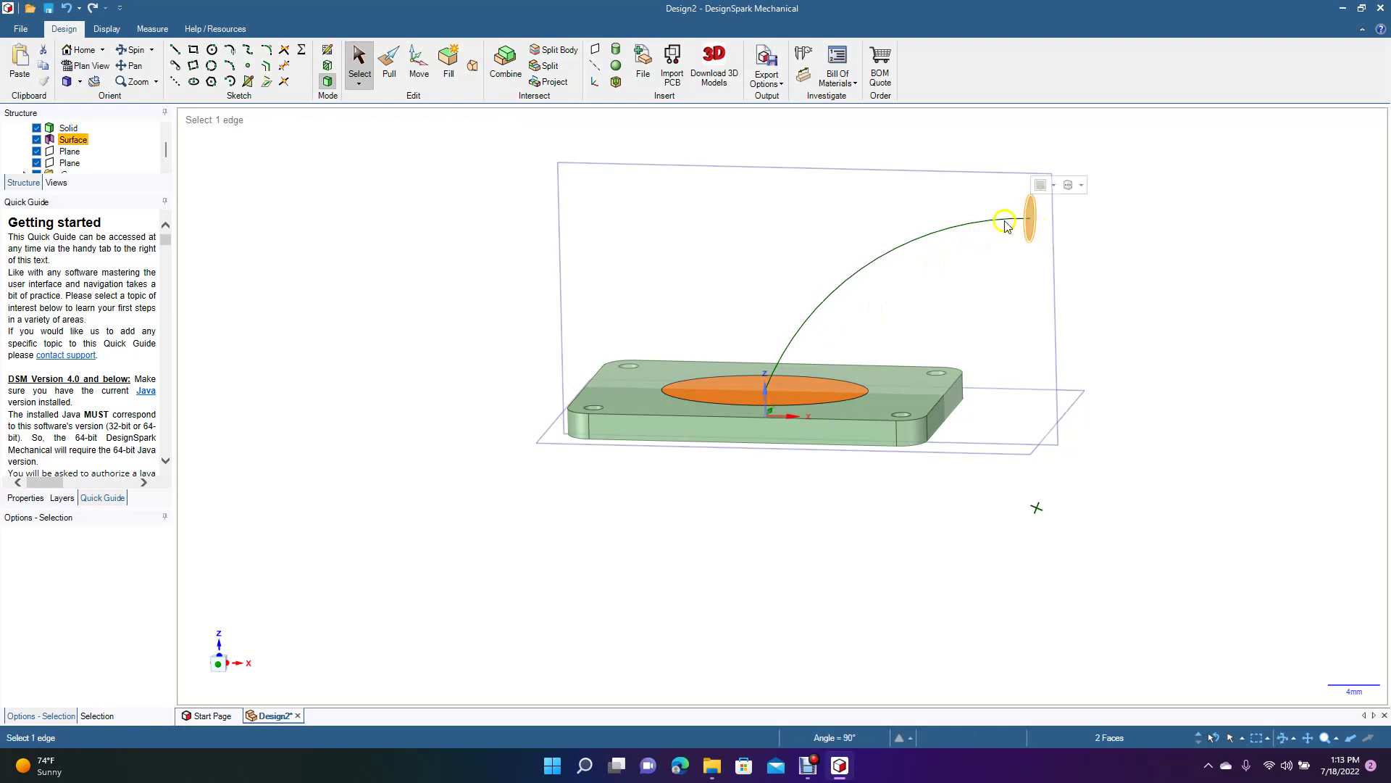
click(472, 67)
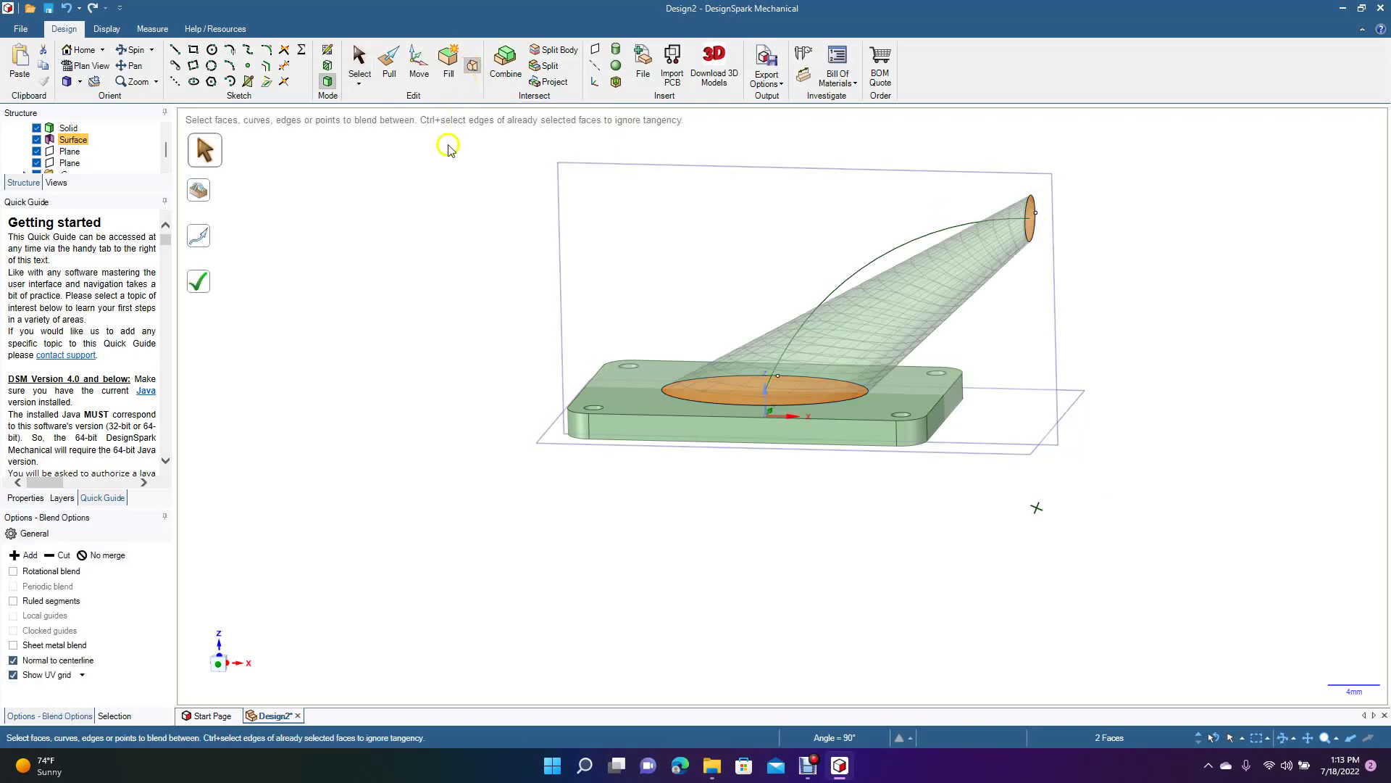
click(200, 239)
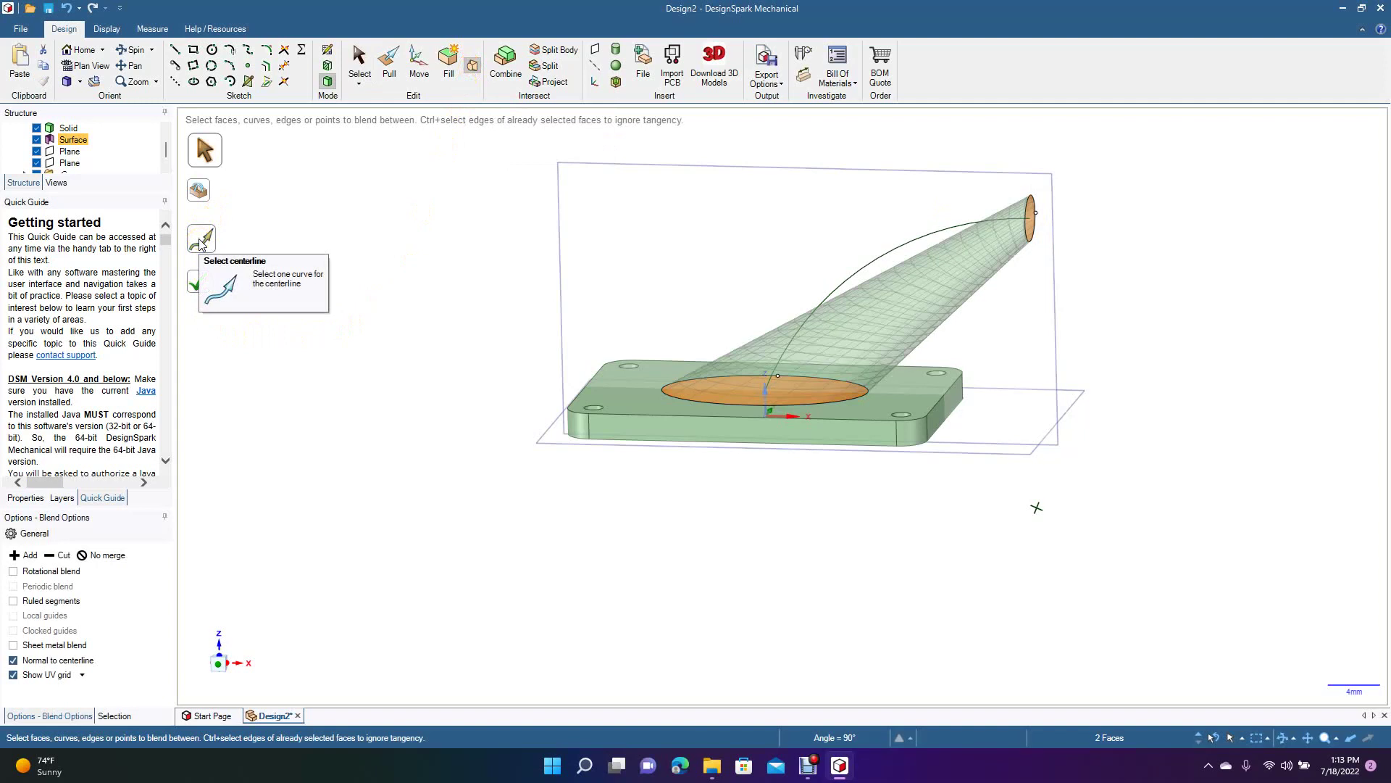
click(201, 242)
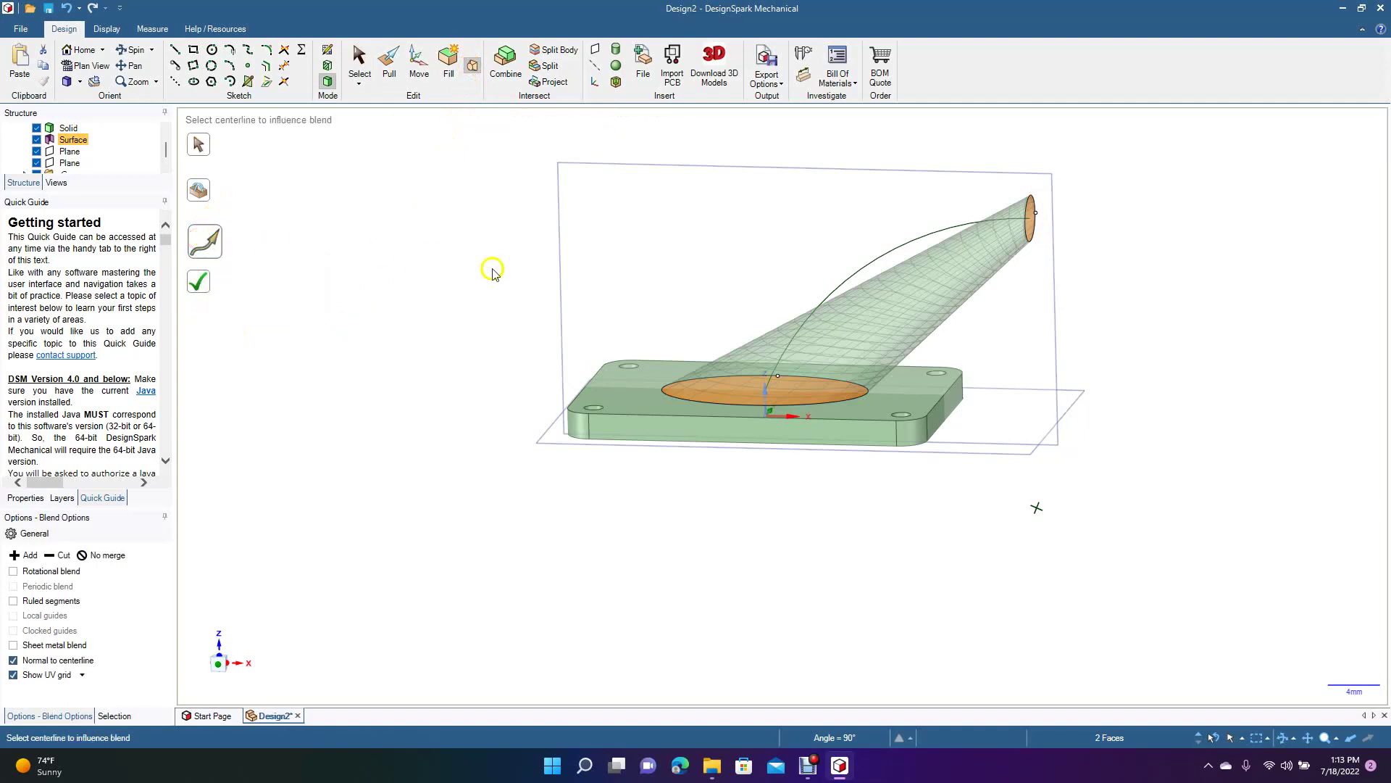
click(840, 287)
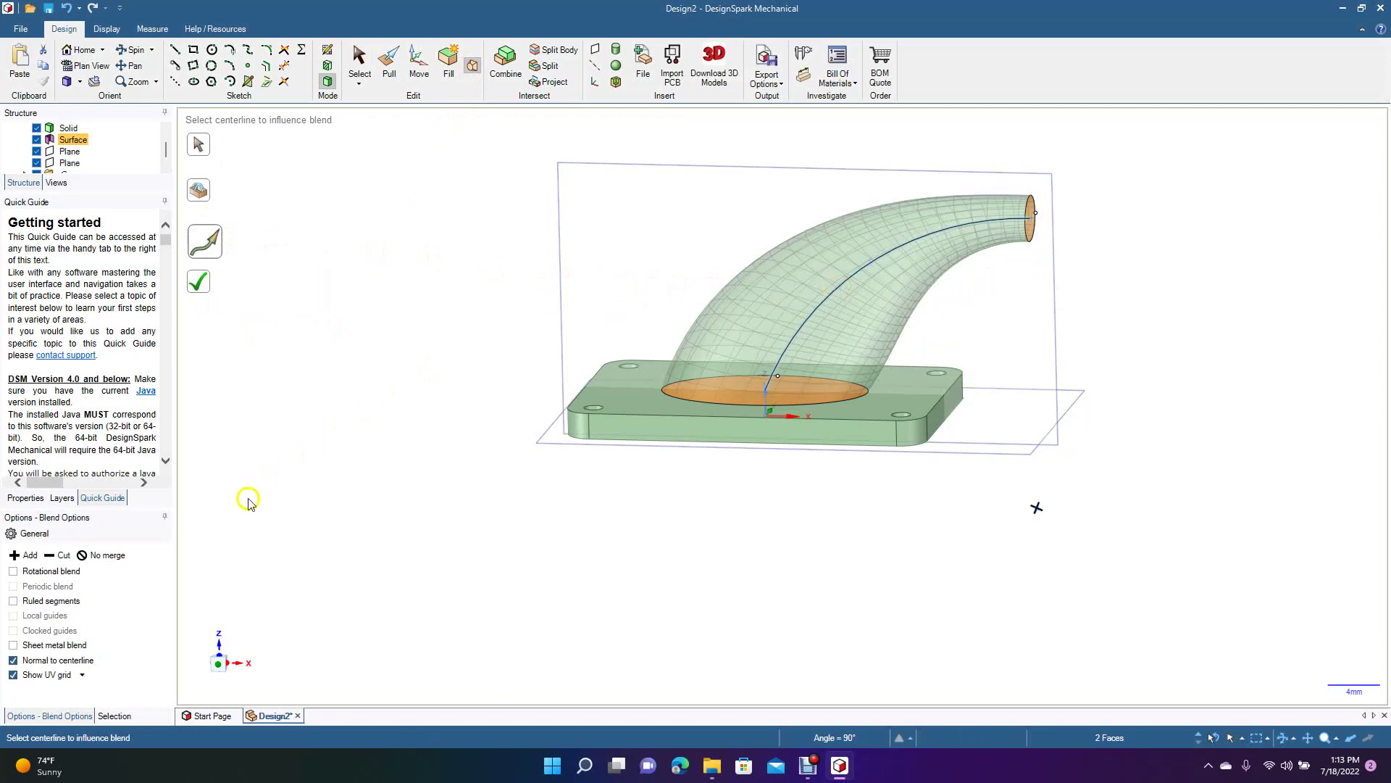
Step: Try the ruled segments and rotational blend options on the curved blend, and leave the blend unapplied
click(37, 572)
click(14, 572)
click(13, 602)
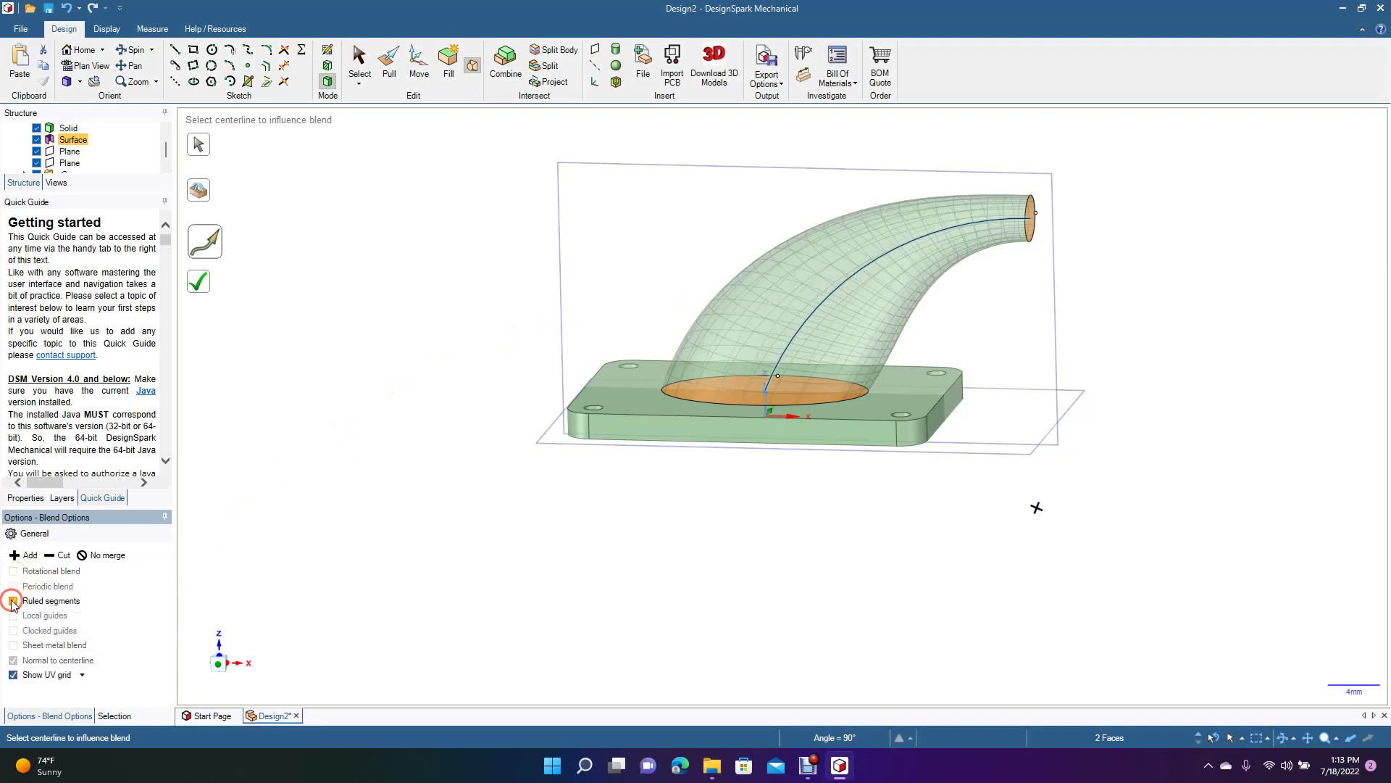
click(12, 601)
click(14, 571)
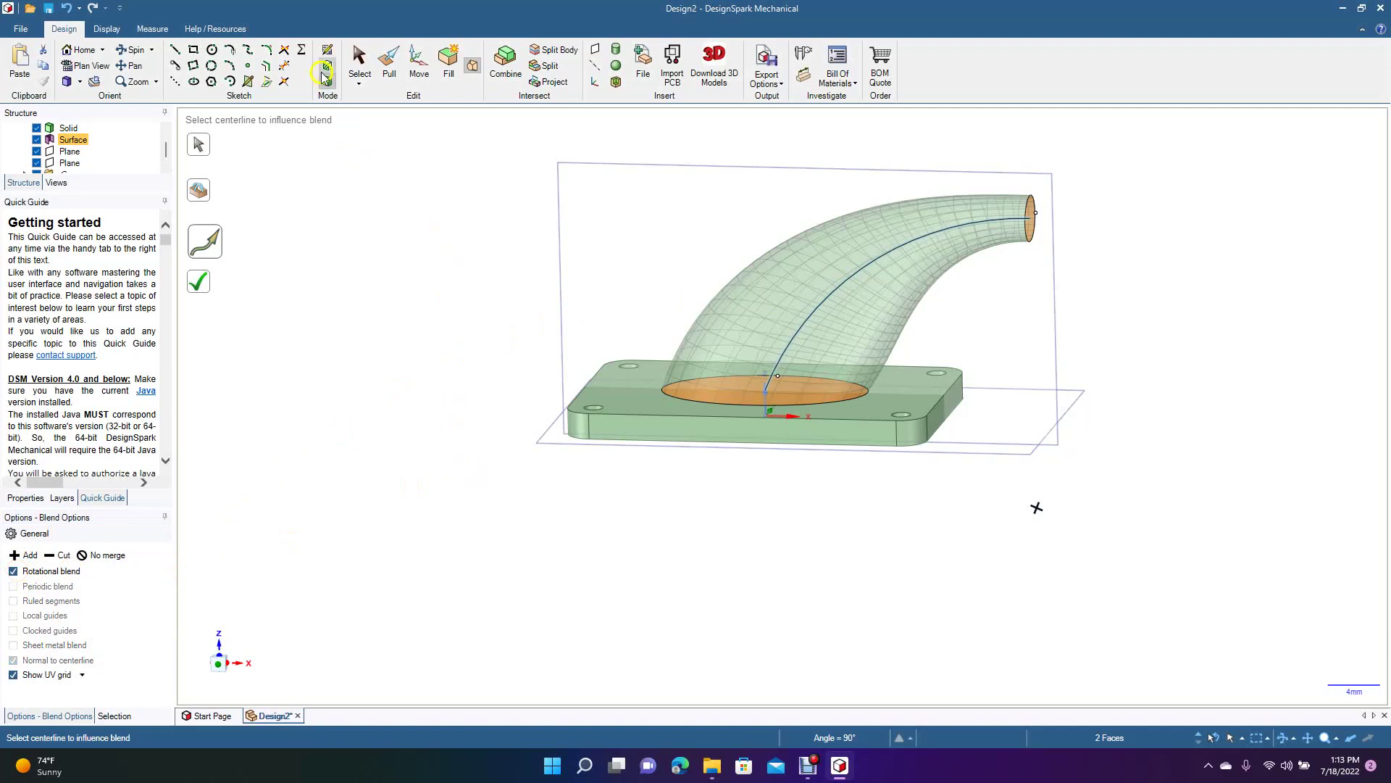
click(847, 321)
click(351, 73)
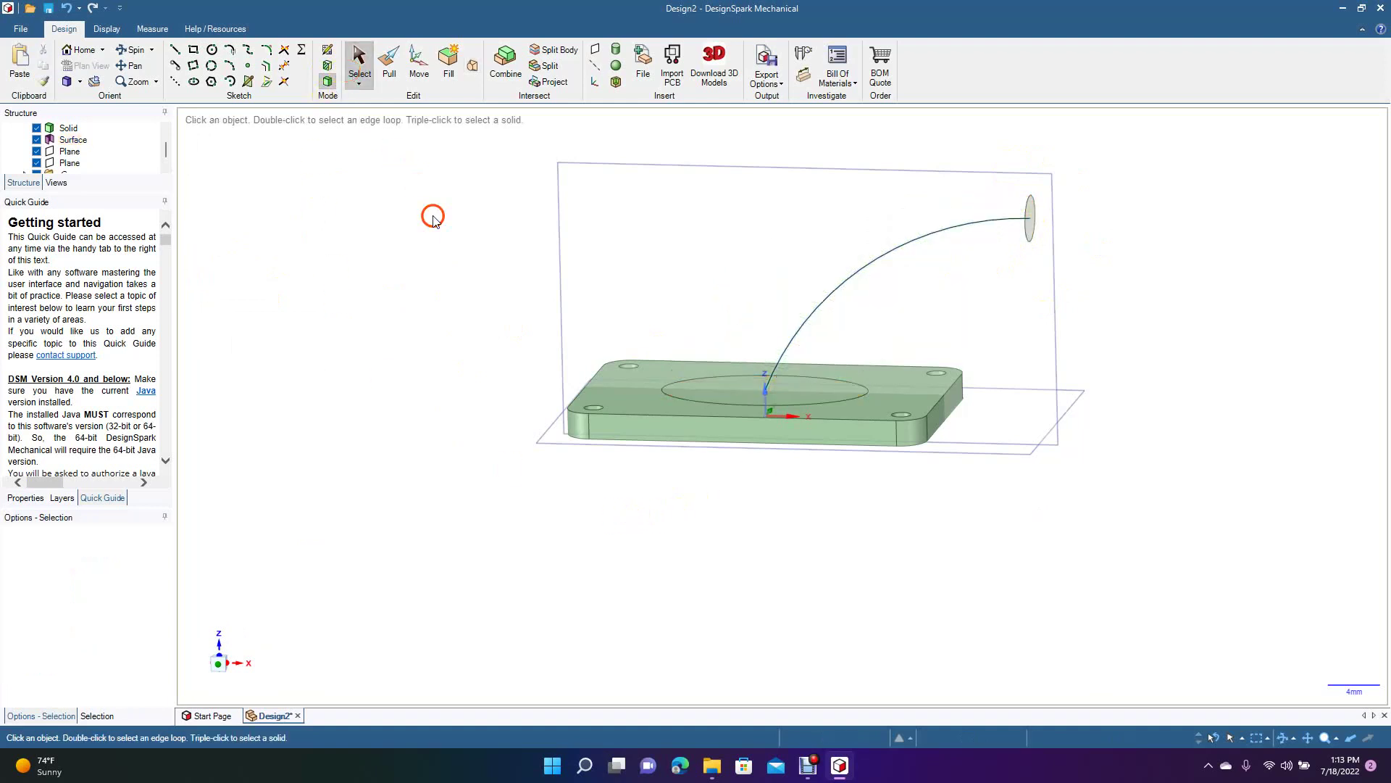
click(1031, 212)
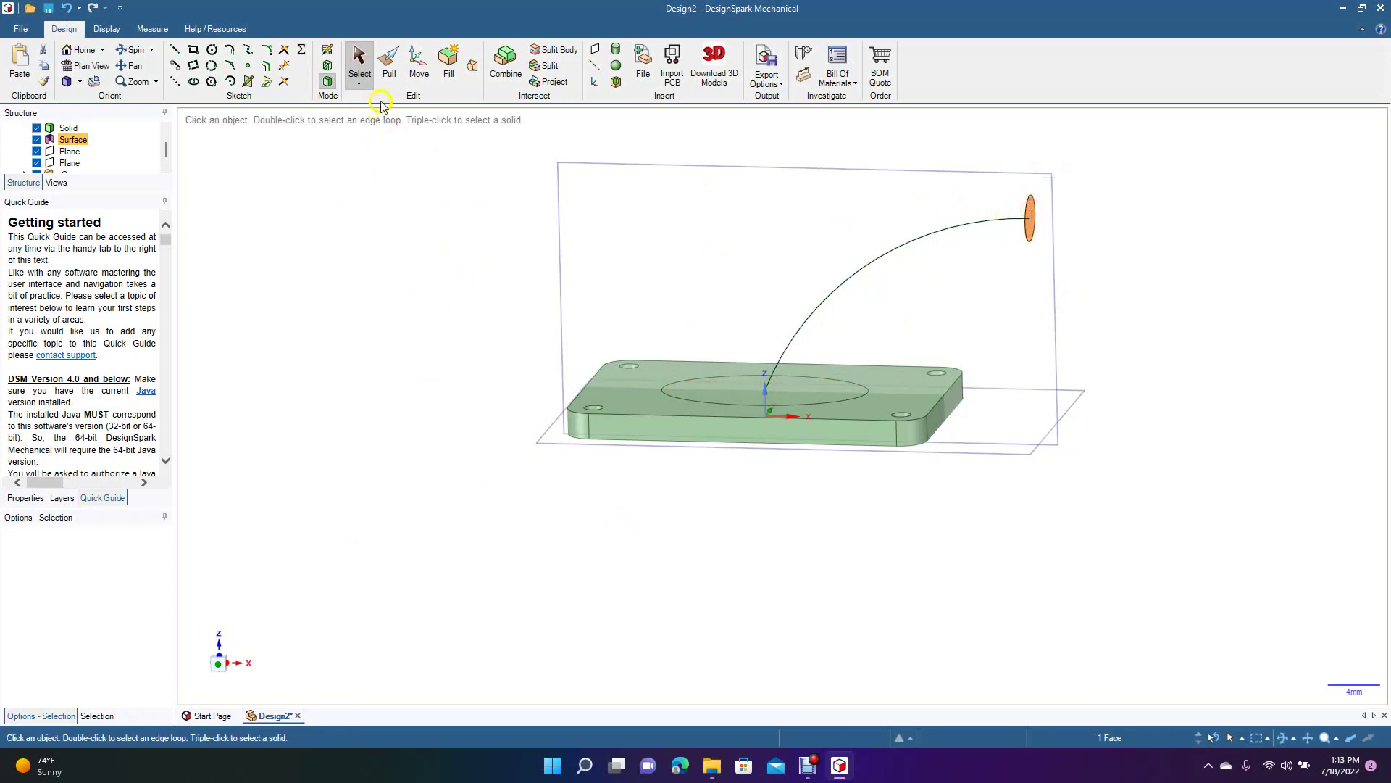
click(389, 73)
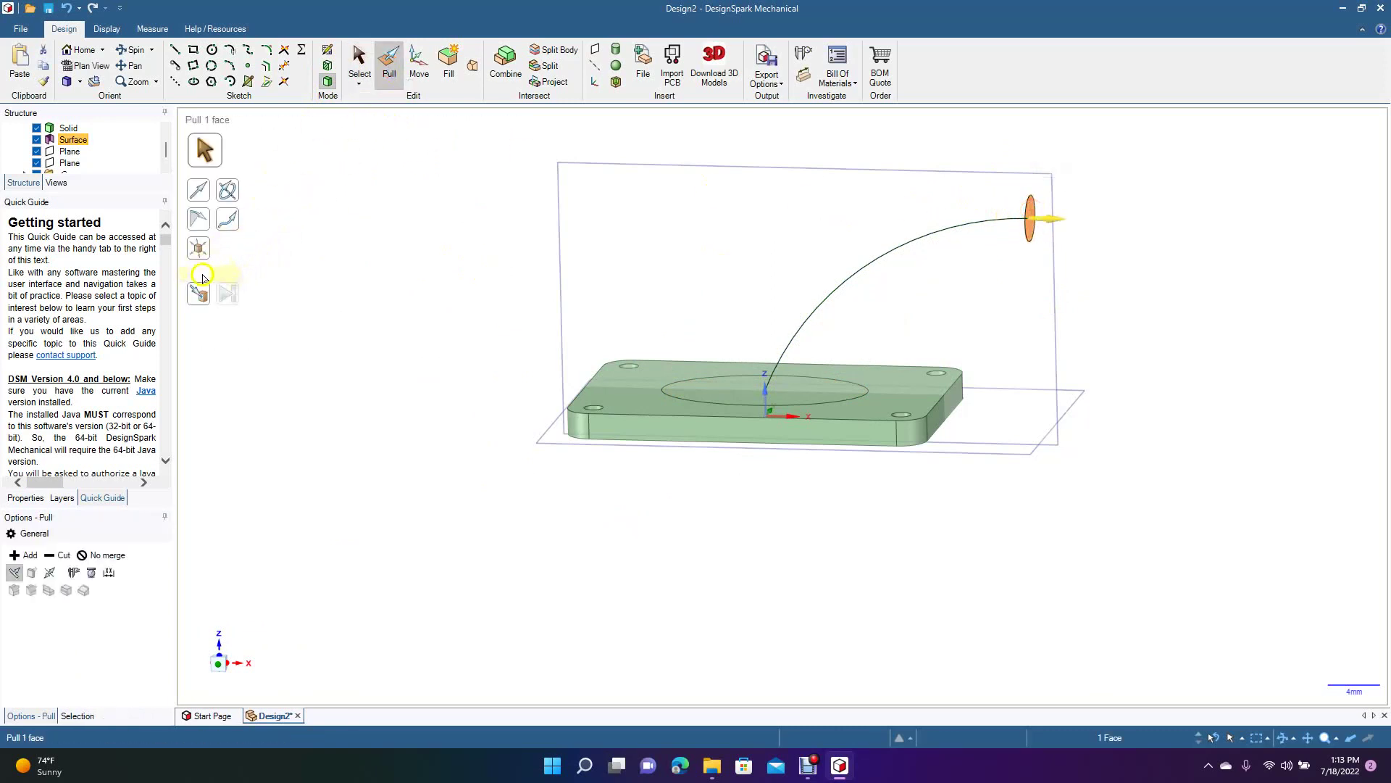
click(199, 248)
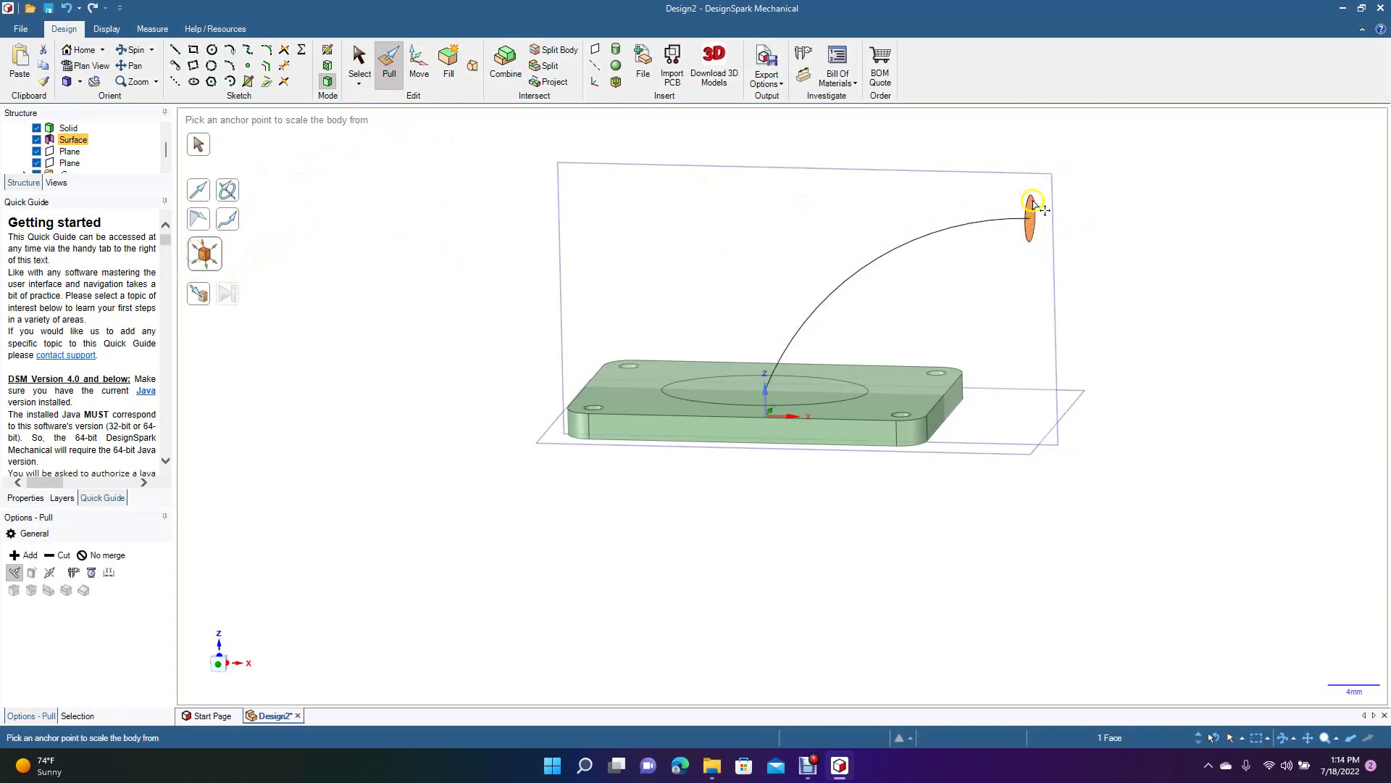
click(360, 62)
click(387, 229)
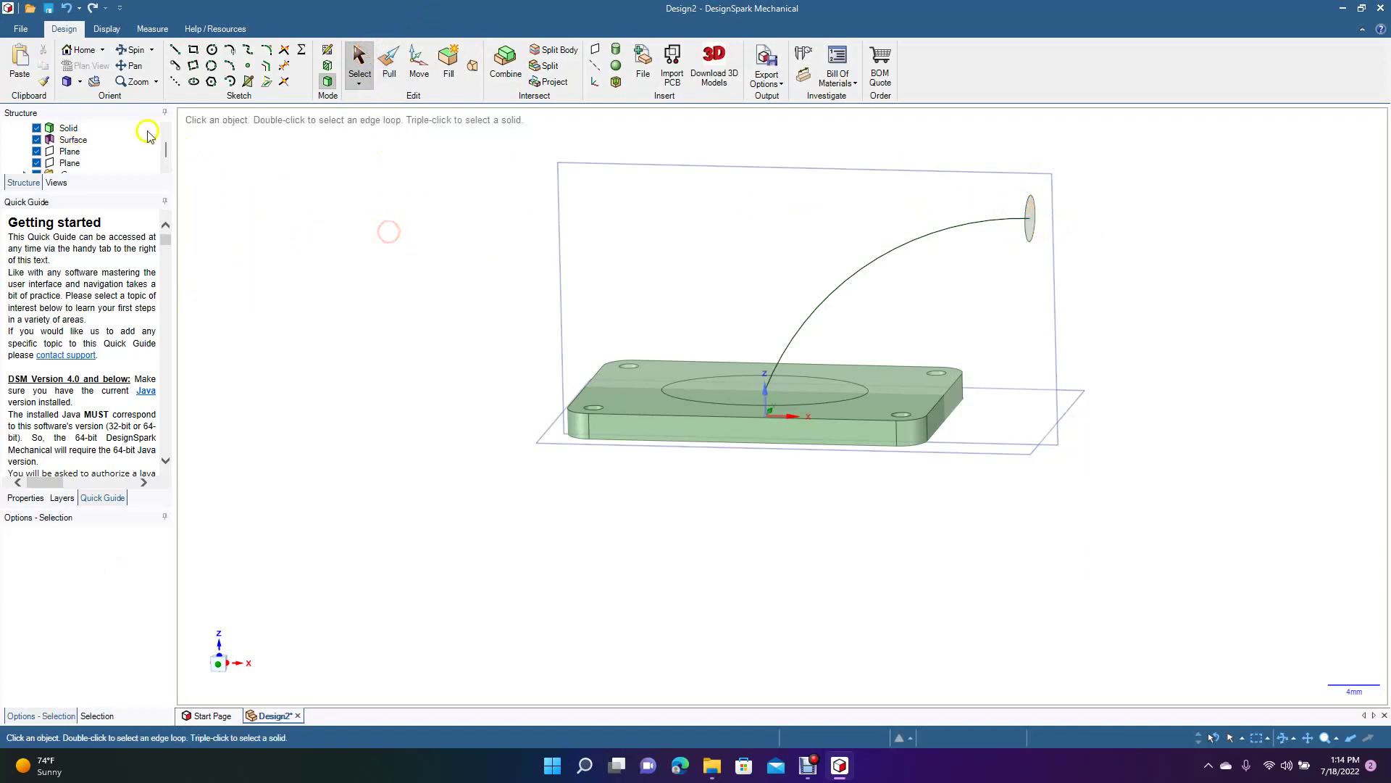
Step: Select the small ellipse face at the arc's end and orient the view square to it
click(132, 49)
drag(497, 466, 313, 458)
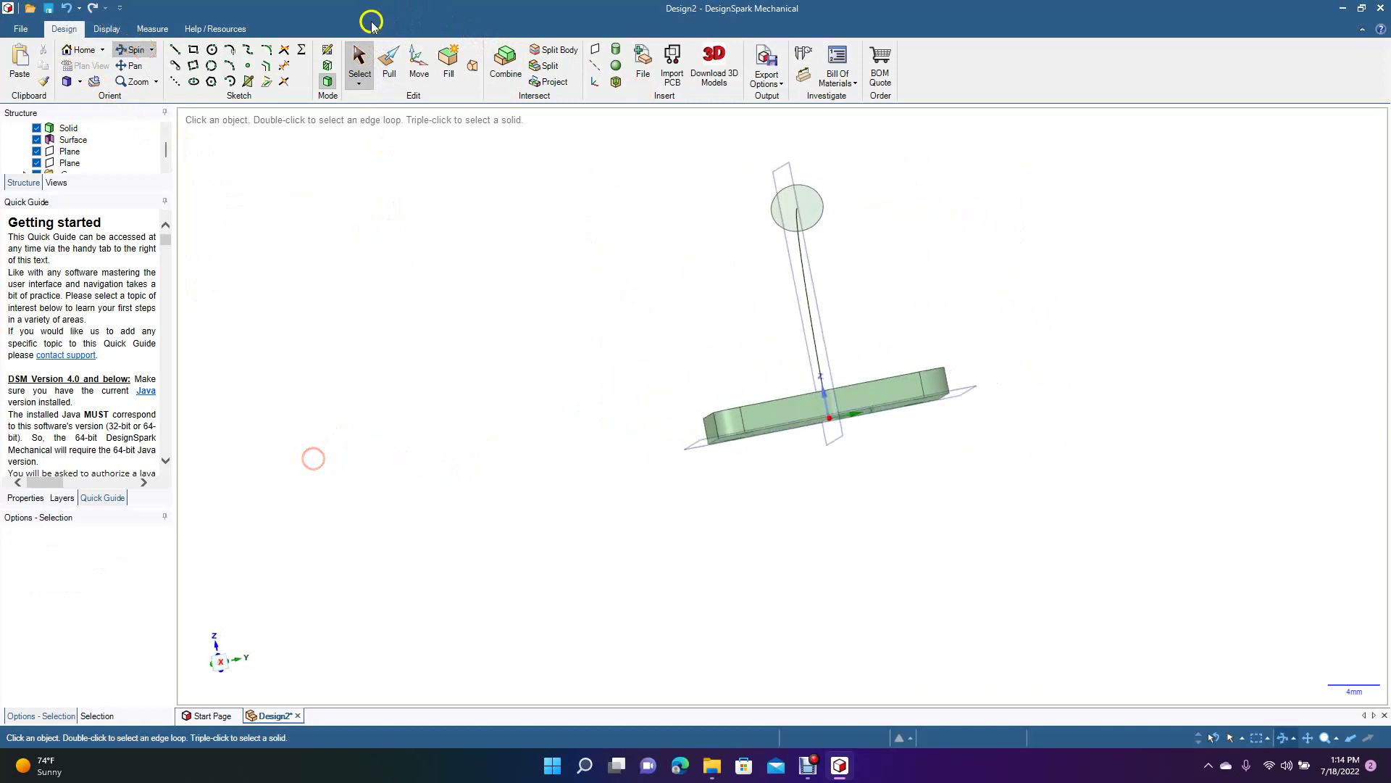
click(360, 61)
click(813, 220)
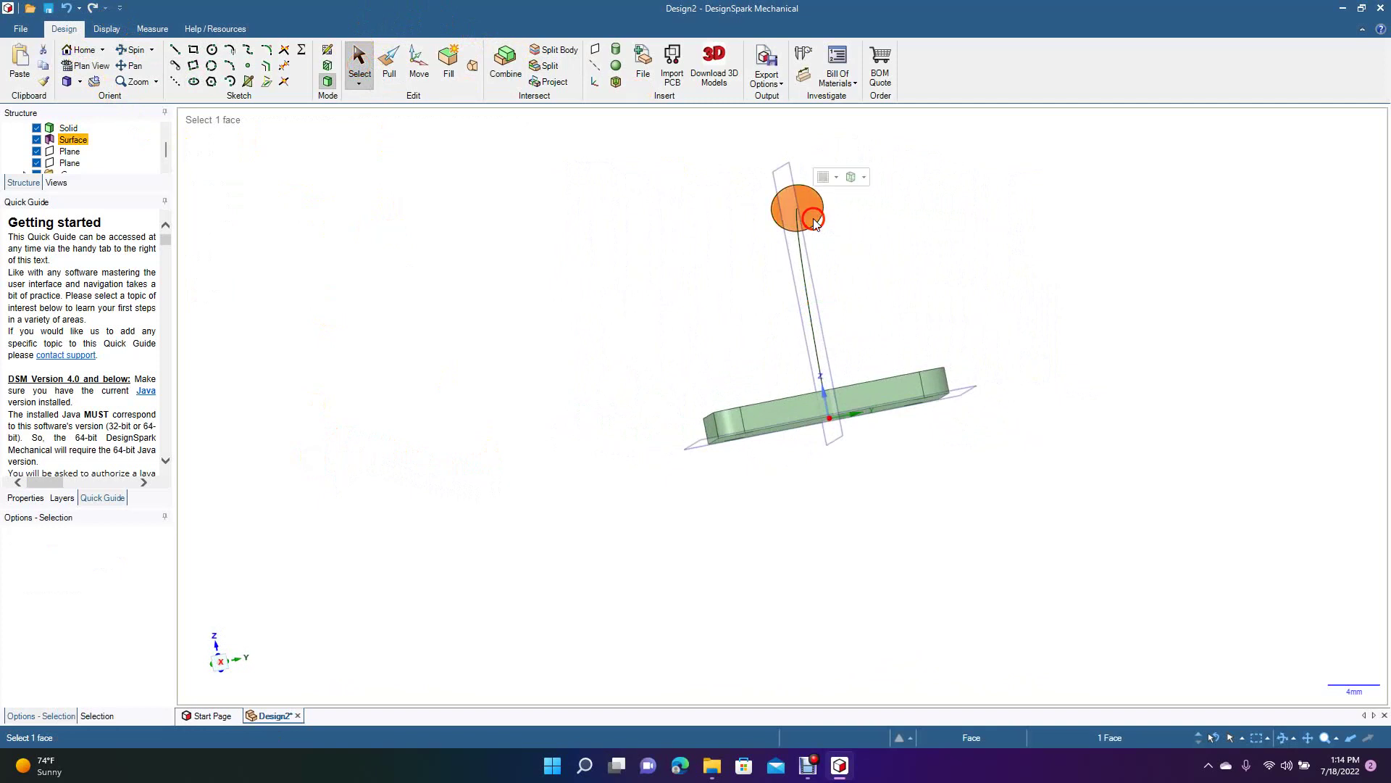
click(84, 66)
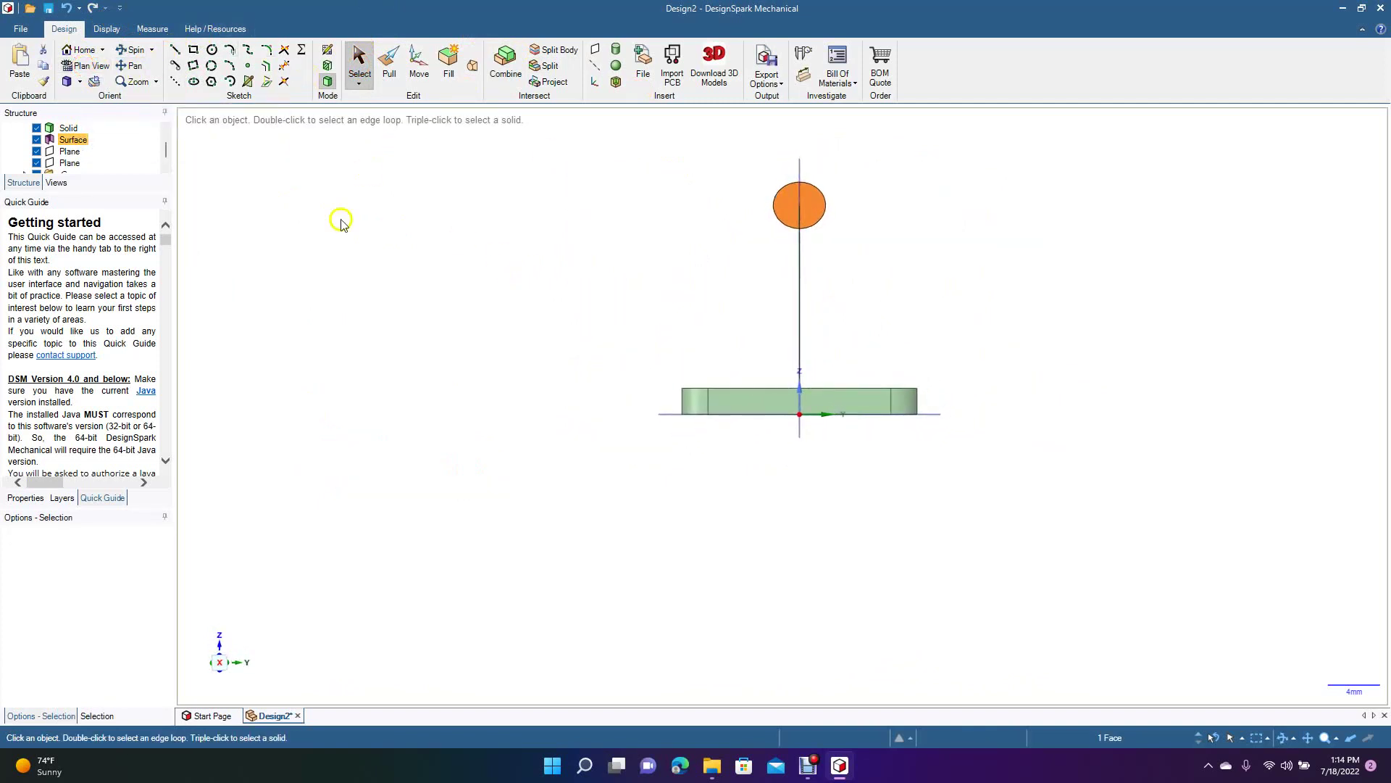
Step: Try to sketch an ellipse about 7.1 mm high and 2 mm wide centered on the small ellipse
click(195, 83)
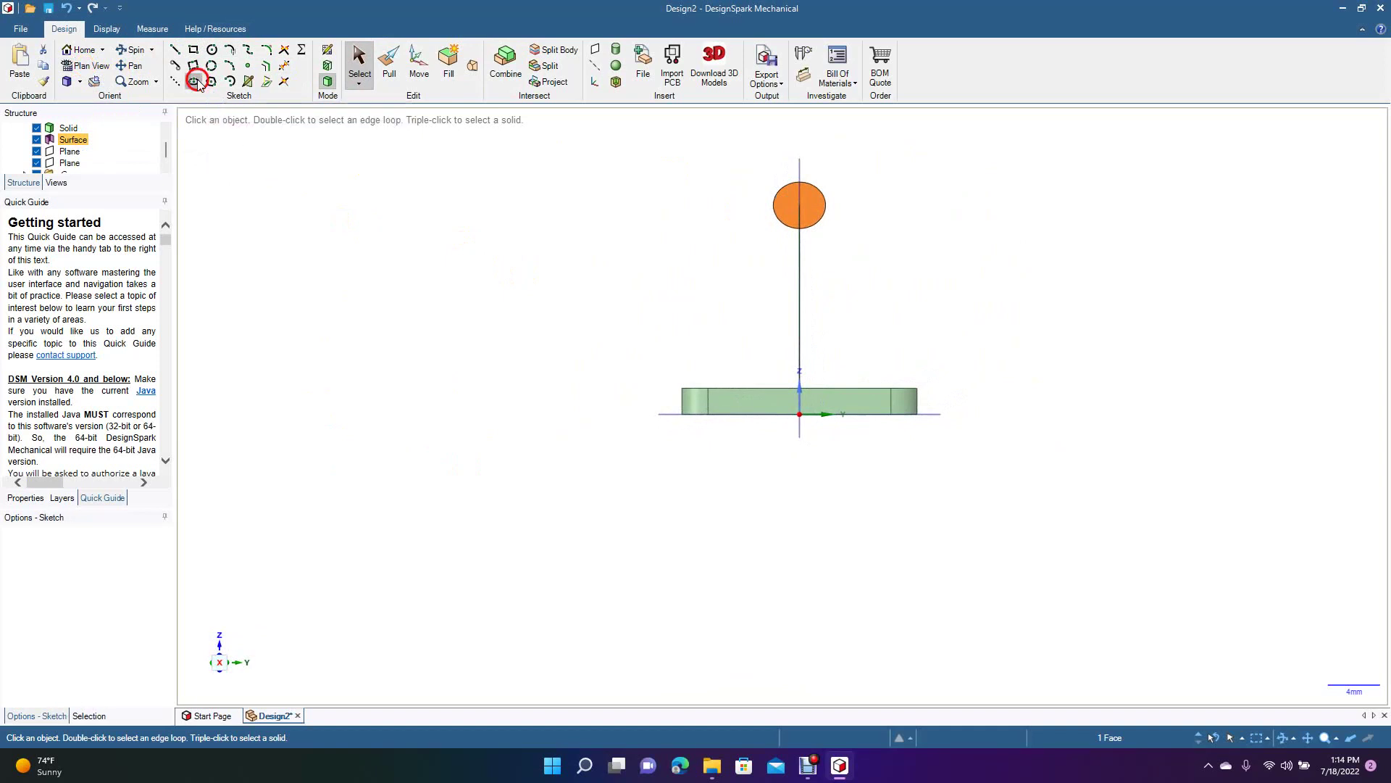
click(800, 209)
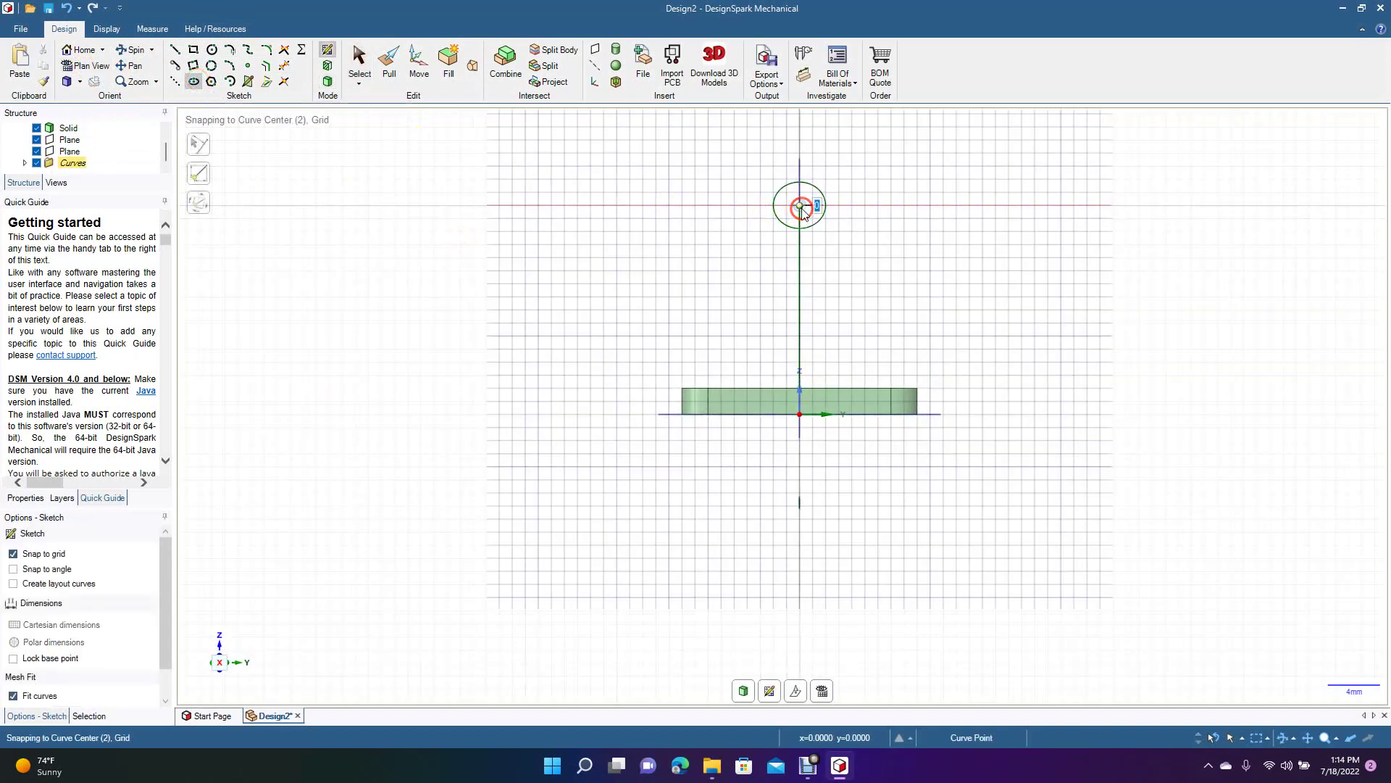
click(802, 169)
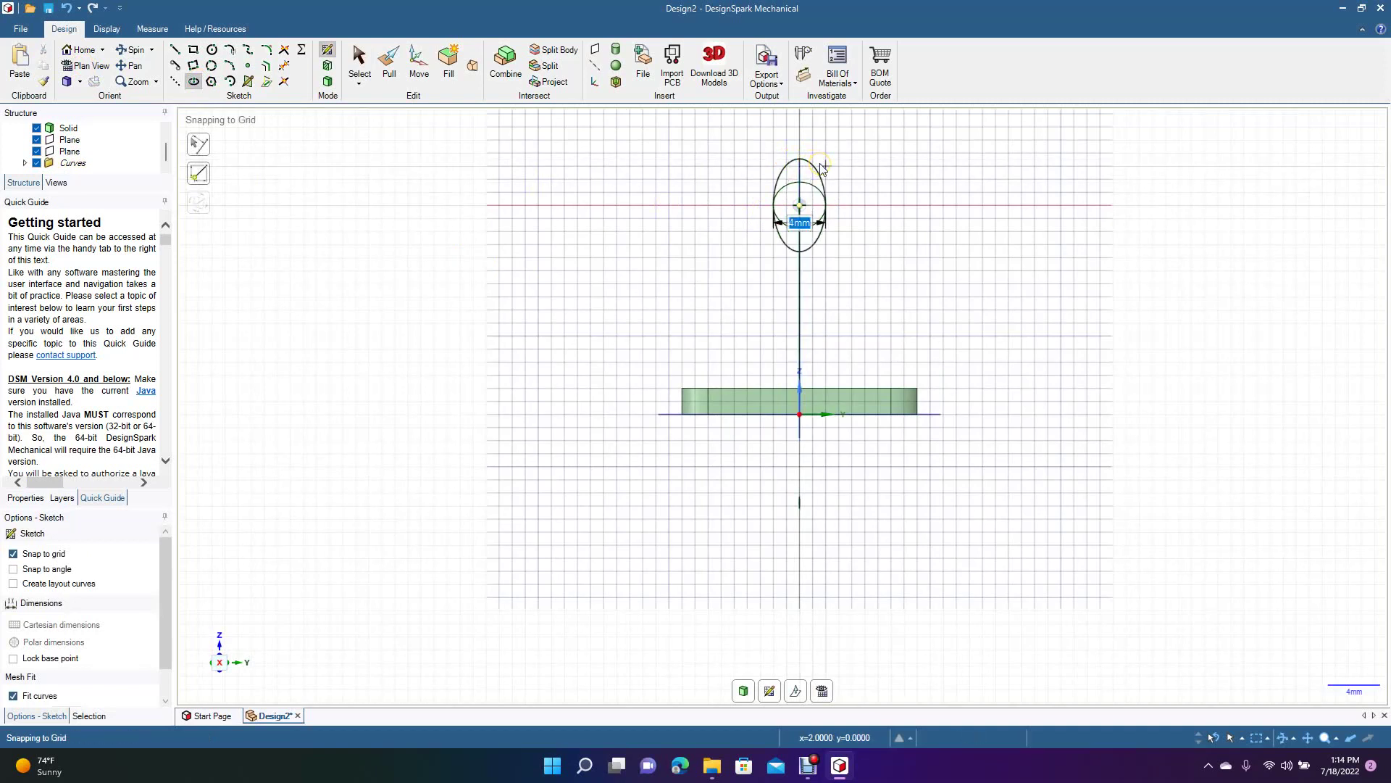
click(816, 164)
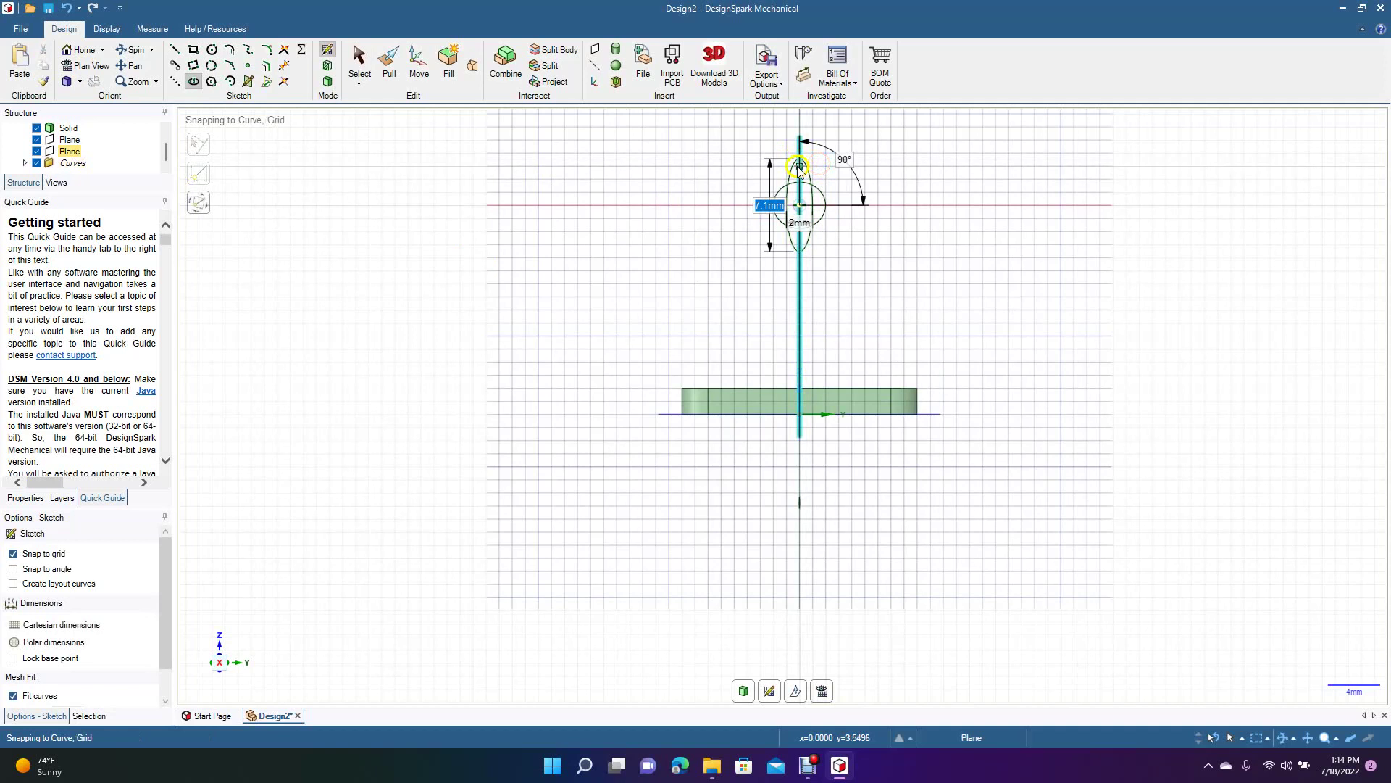
key(ctrl+z)
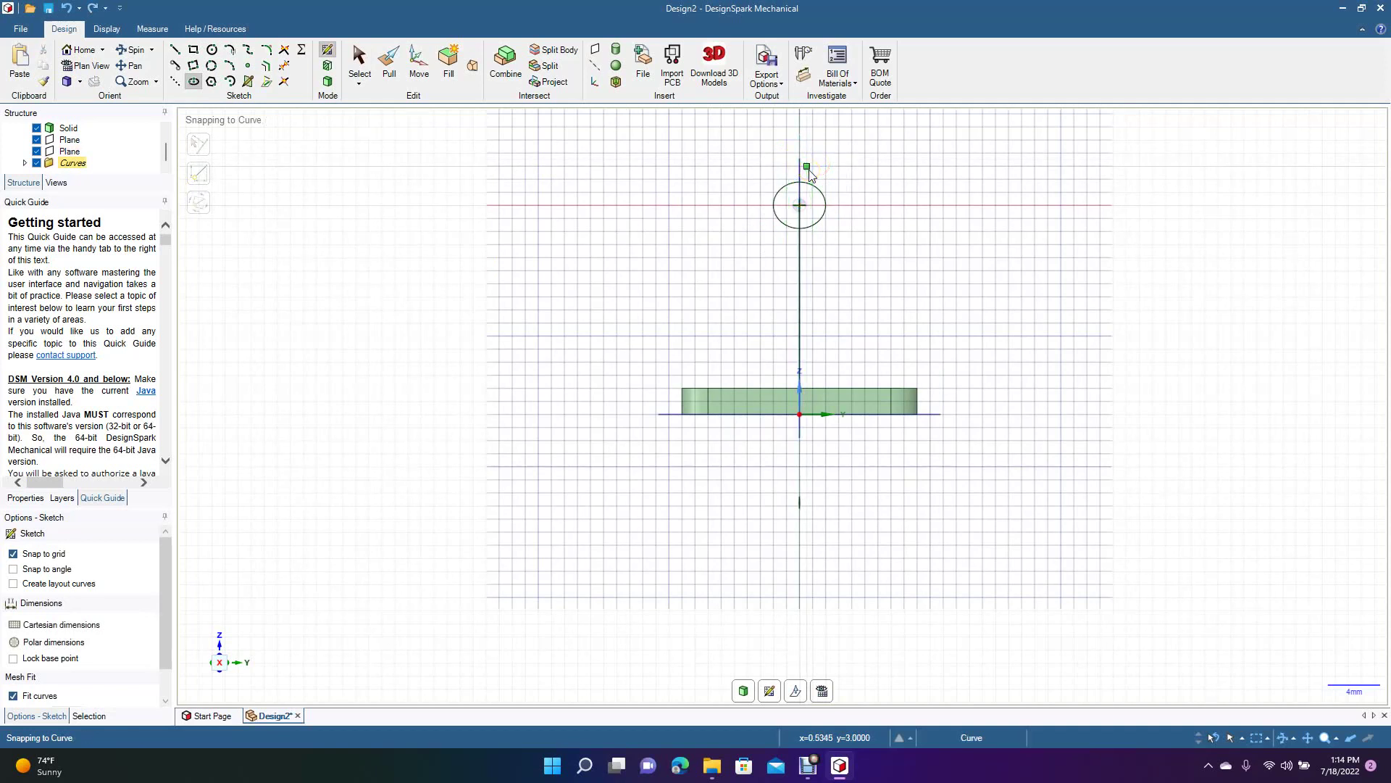
Step: Sketch an upright ellipse about 7.1 mm high and 4 mm wide from the small ellipse's center
click(800, 207)
click(799, 158)
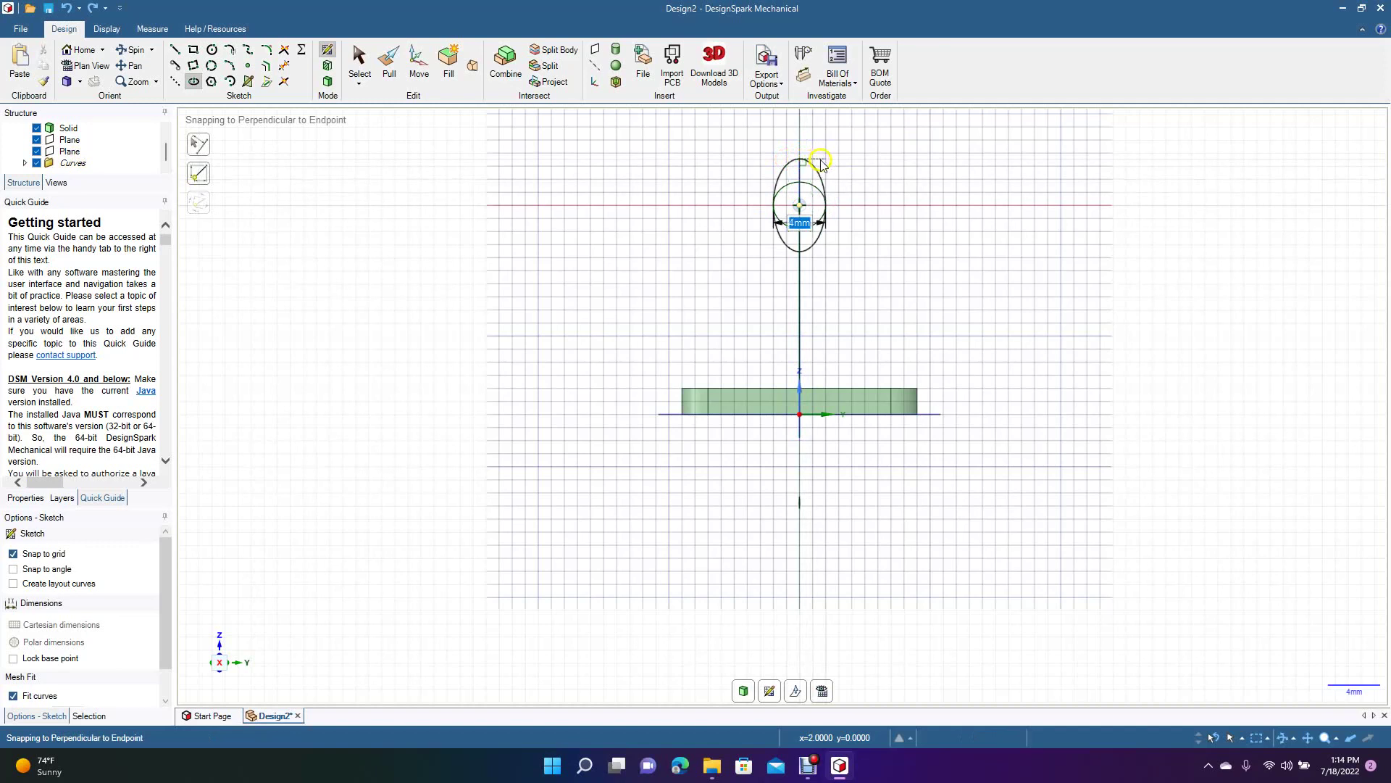
click(823, 166)
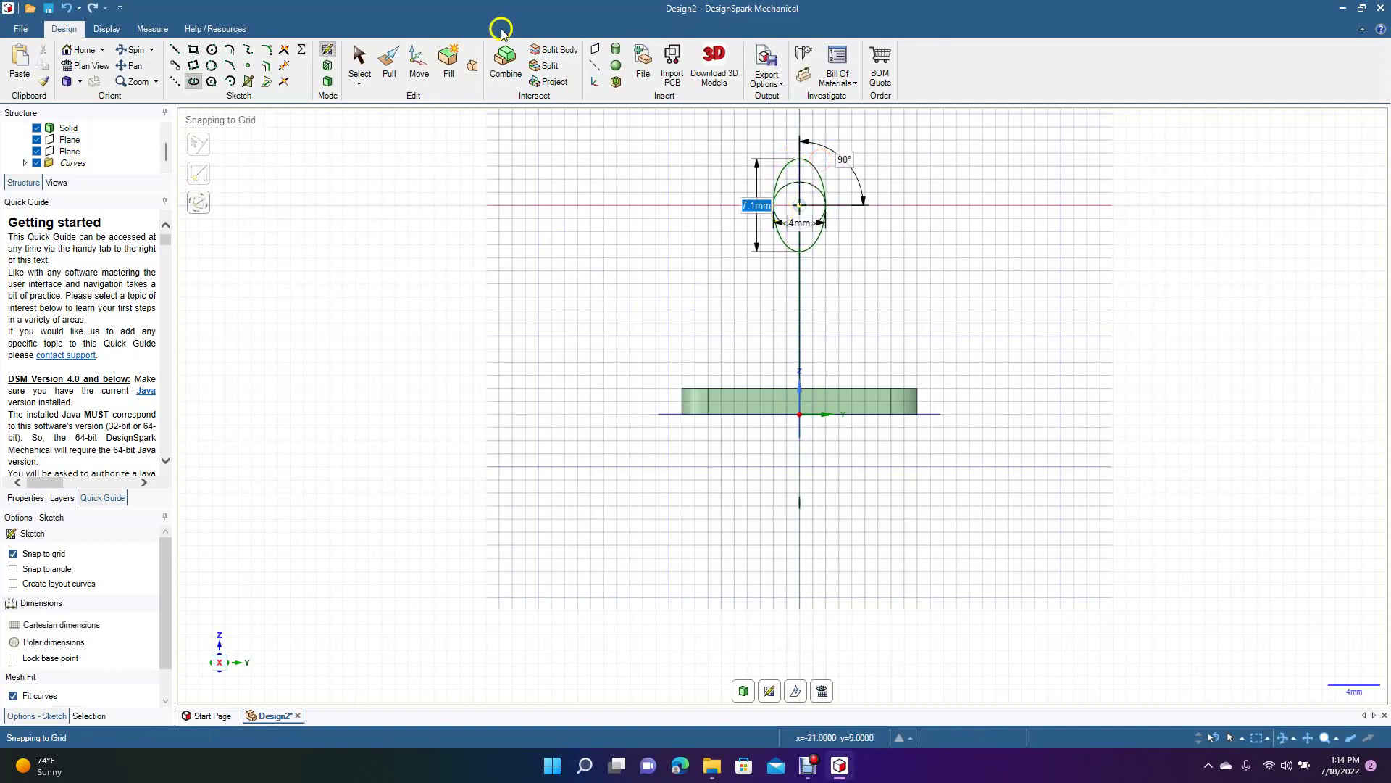
click(360, 63)
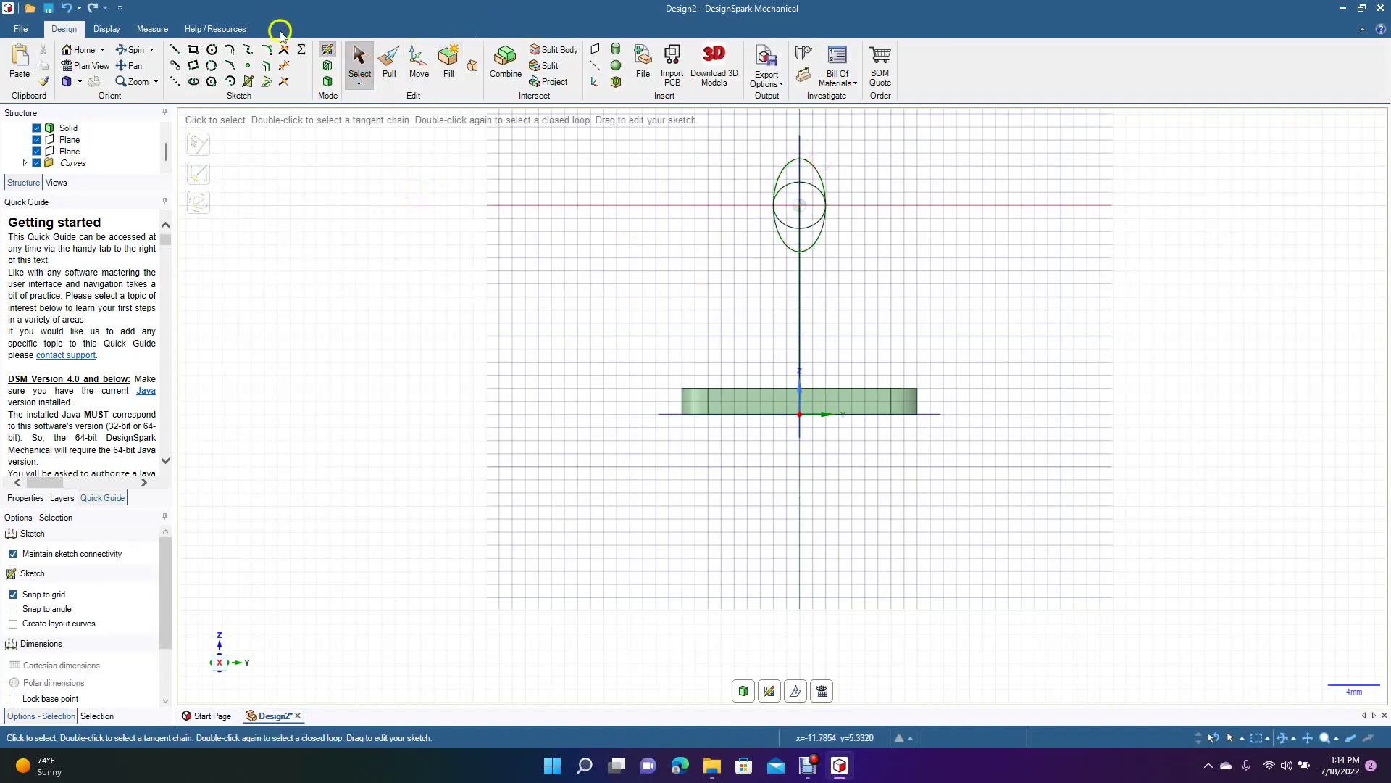
Step: Delete the smaller ellipse at the arc's upper end, leaving the taller ellipse
drag(326, 373, 391, 388)
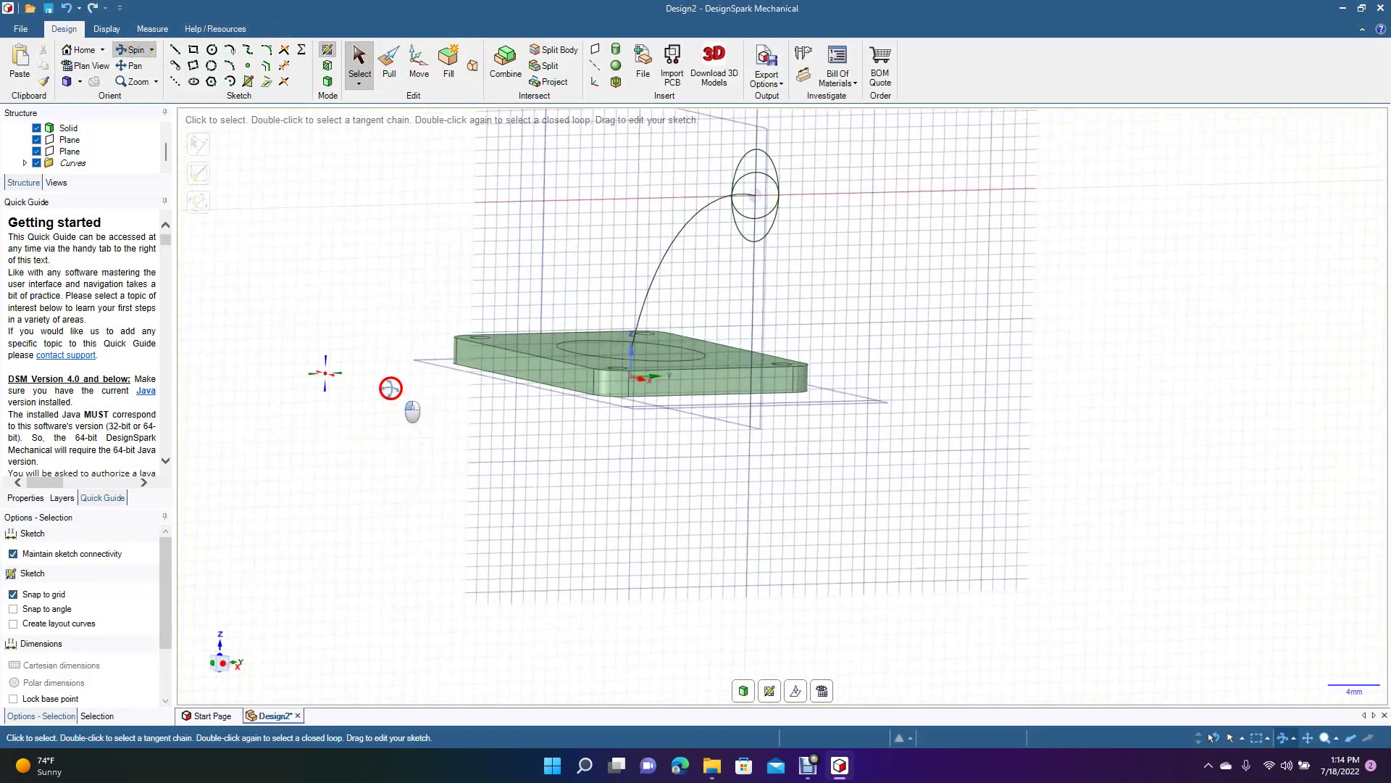
click(358, 62)
click(752, 191)
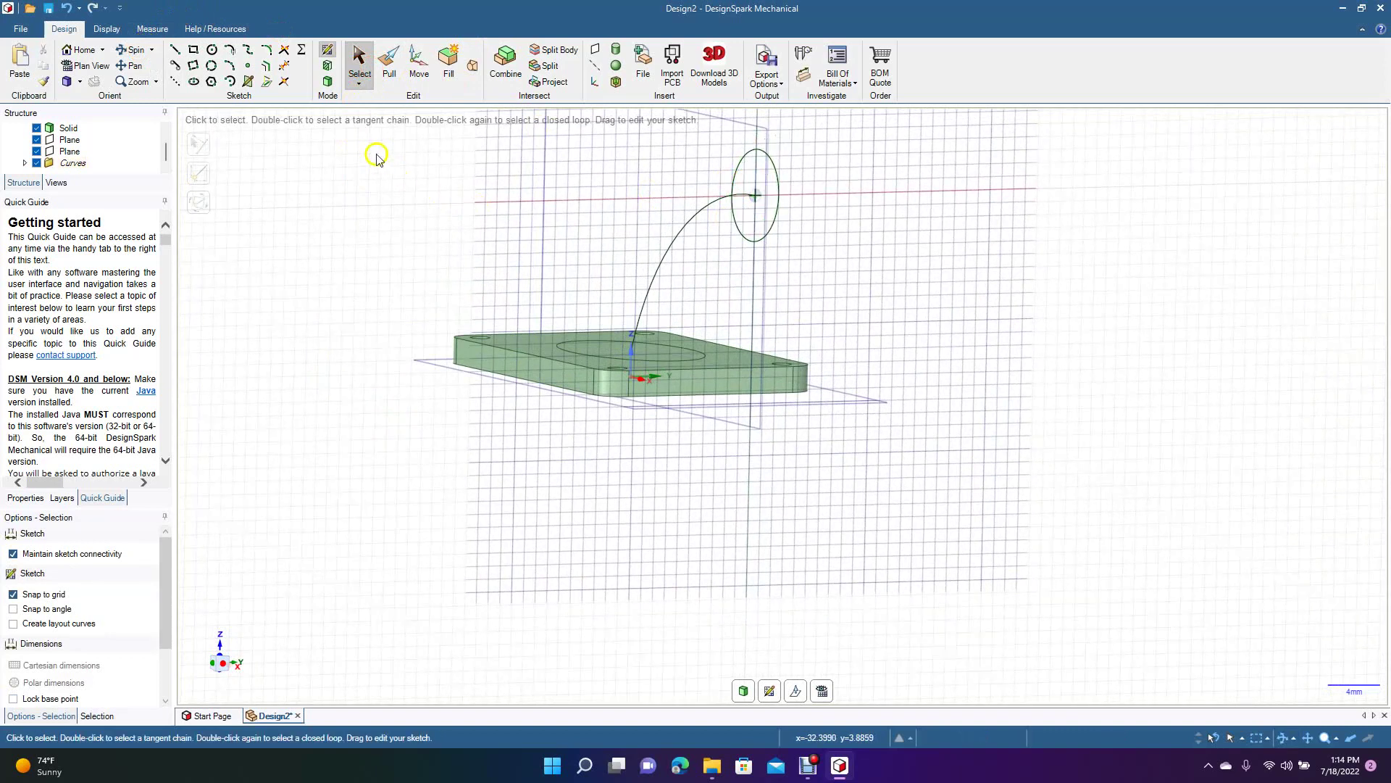
Step: Start a blend between the plate's large ellipse face and the upper upright ellipse face
click(138, 72)
drag(300, 229, 368, 340)
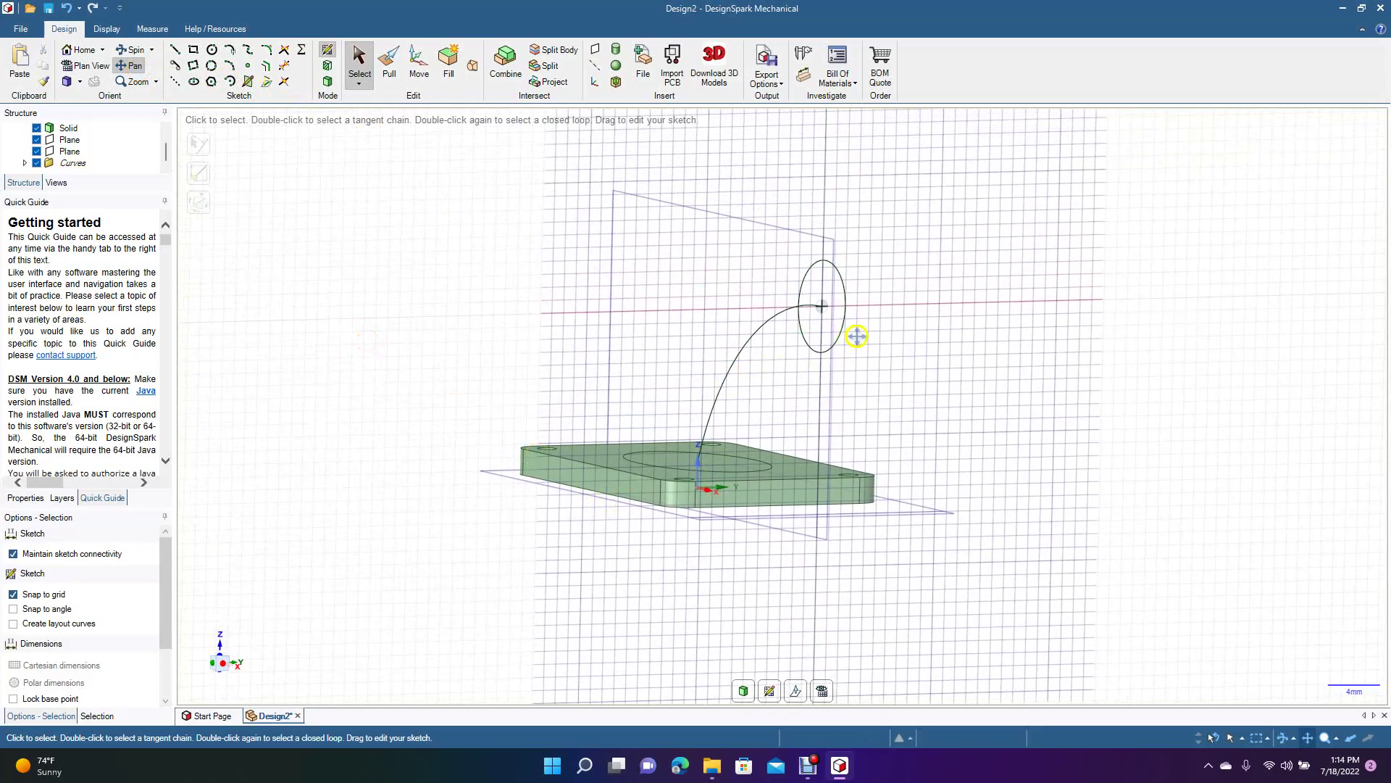
click(386, 59)
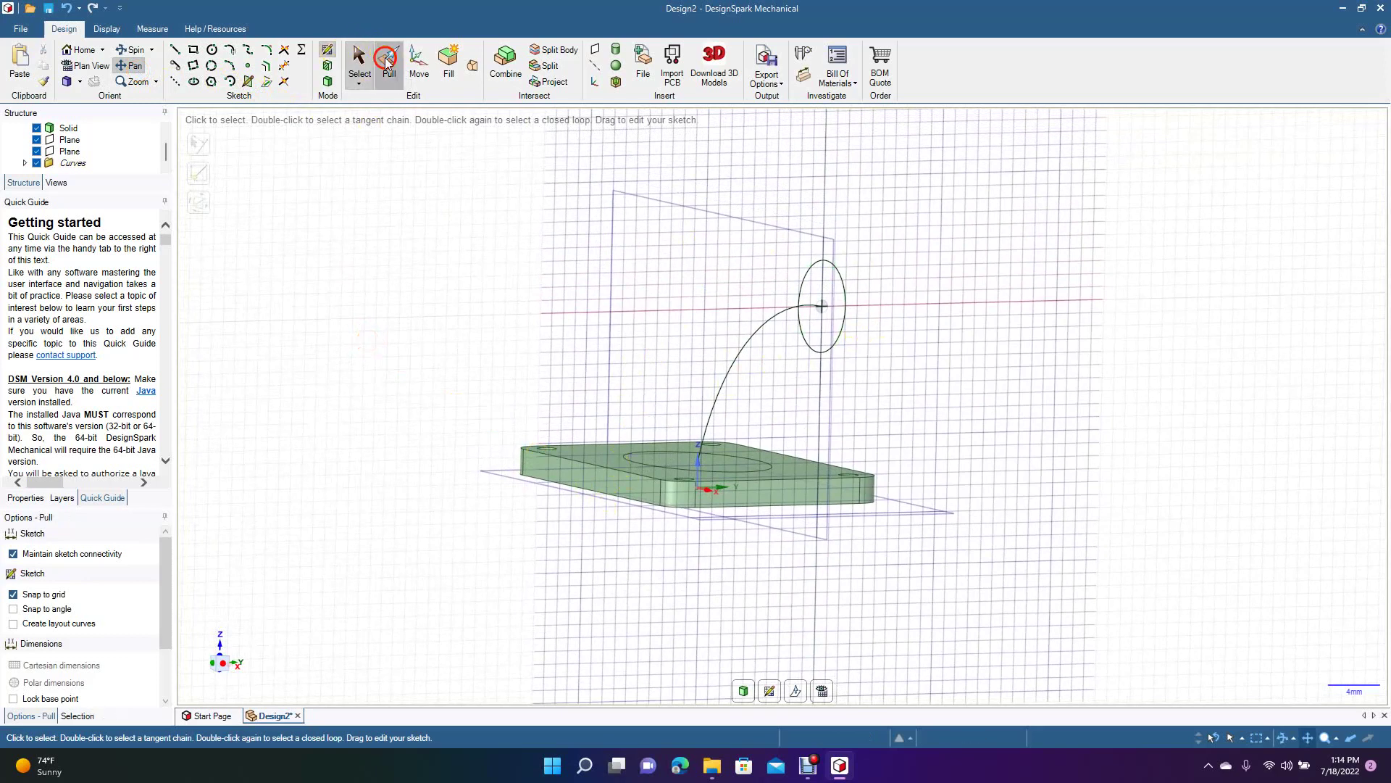
click(679, 465)
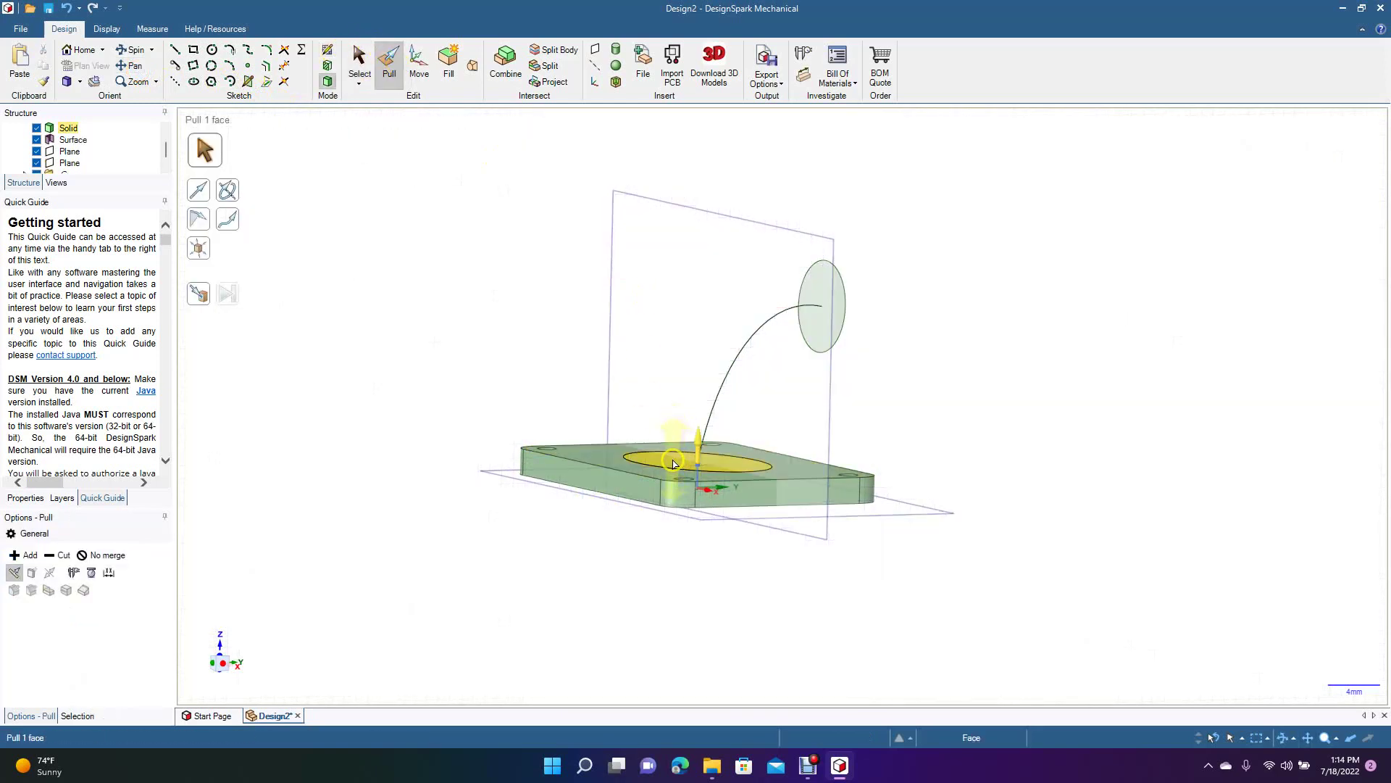
click(679, 465)
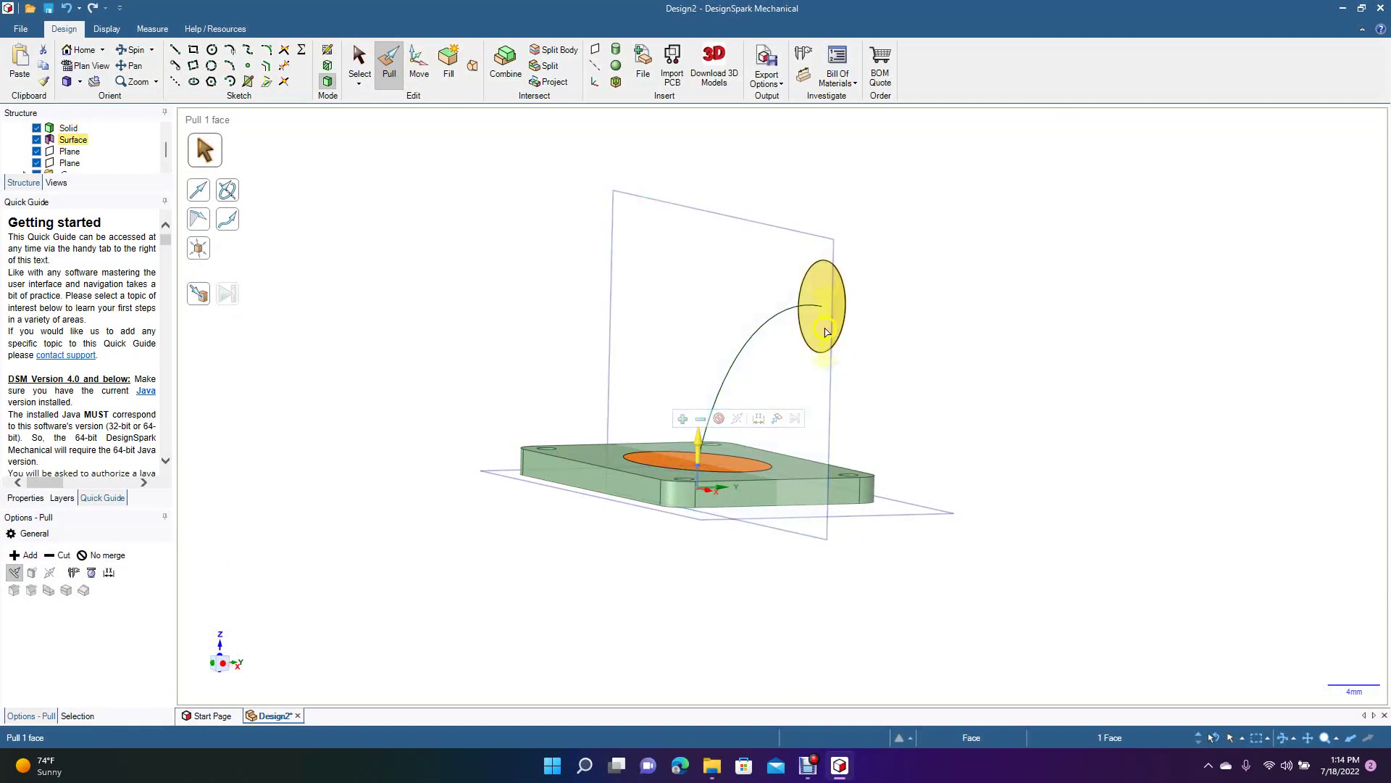
ctrl+click(827, 332)
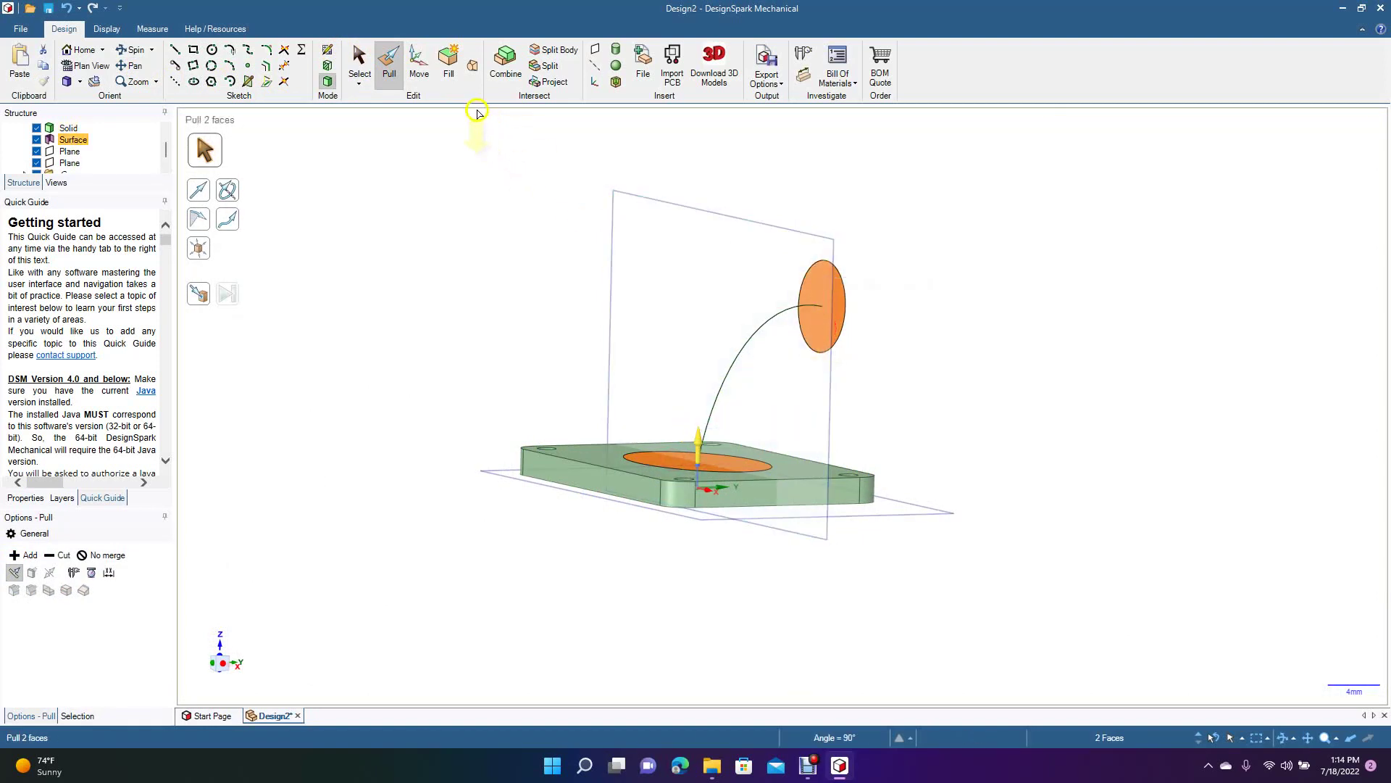
click(473, 67)
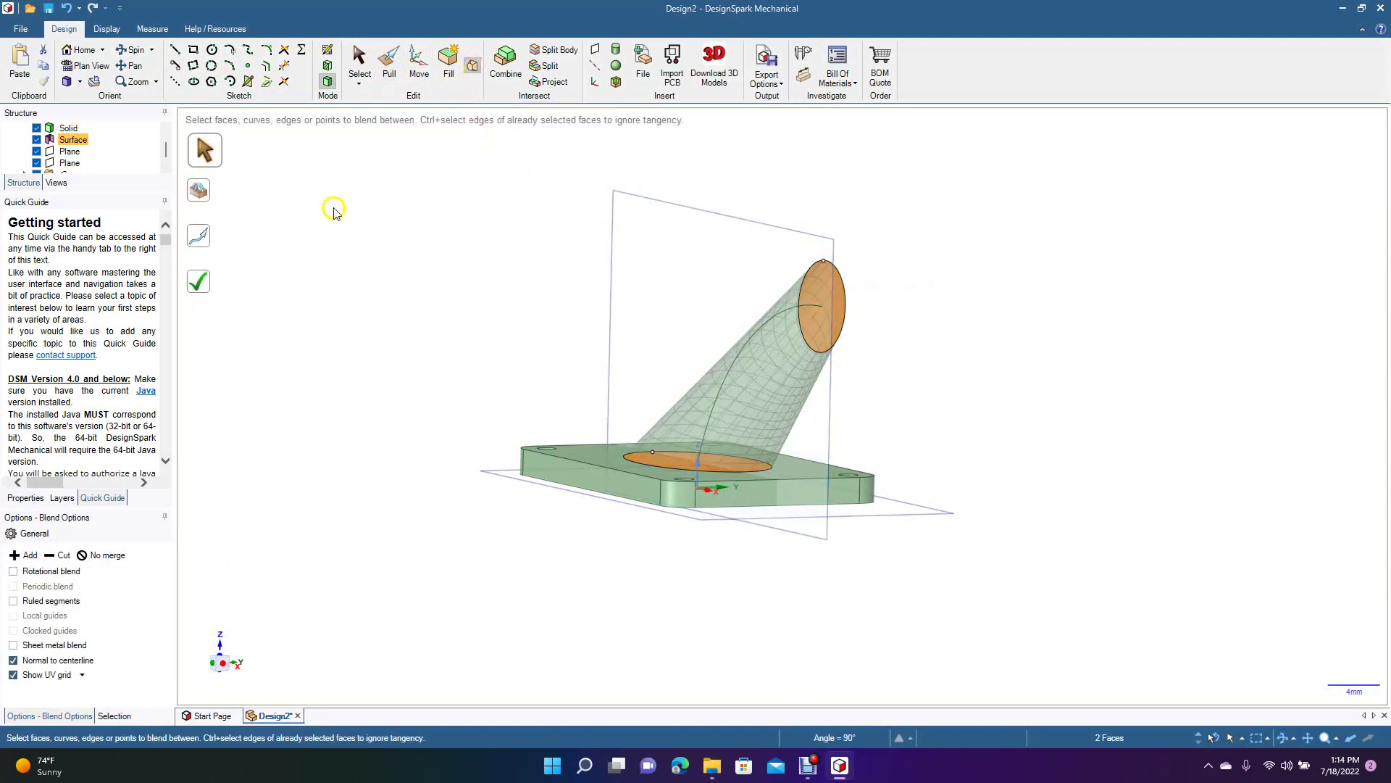
Step: Use the arc as the blend's centerline and complete the curved elbow body
click(205, 247)
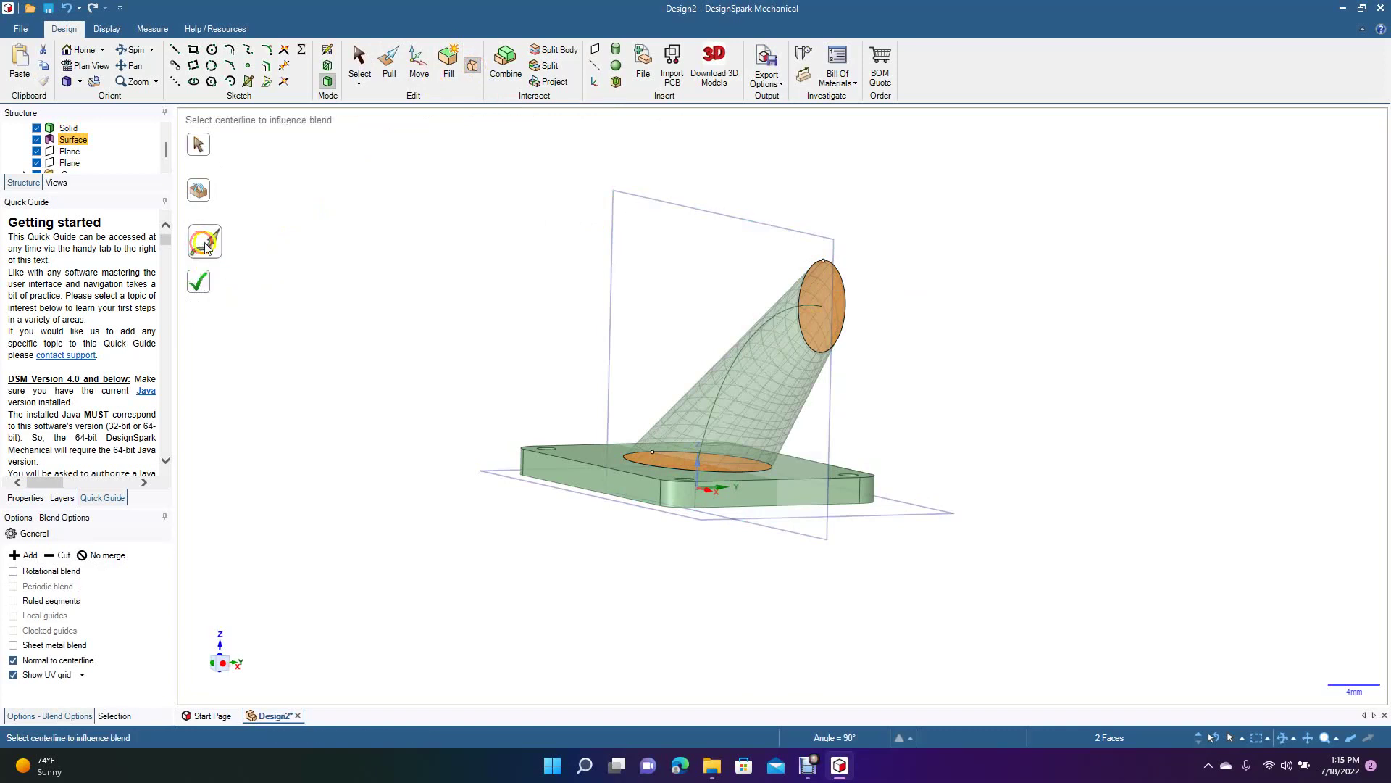
click(733, 365)
click(213, 148)
click(196, 287)
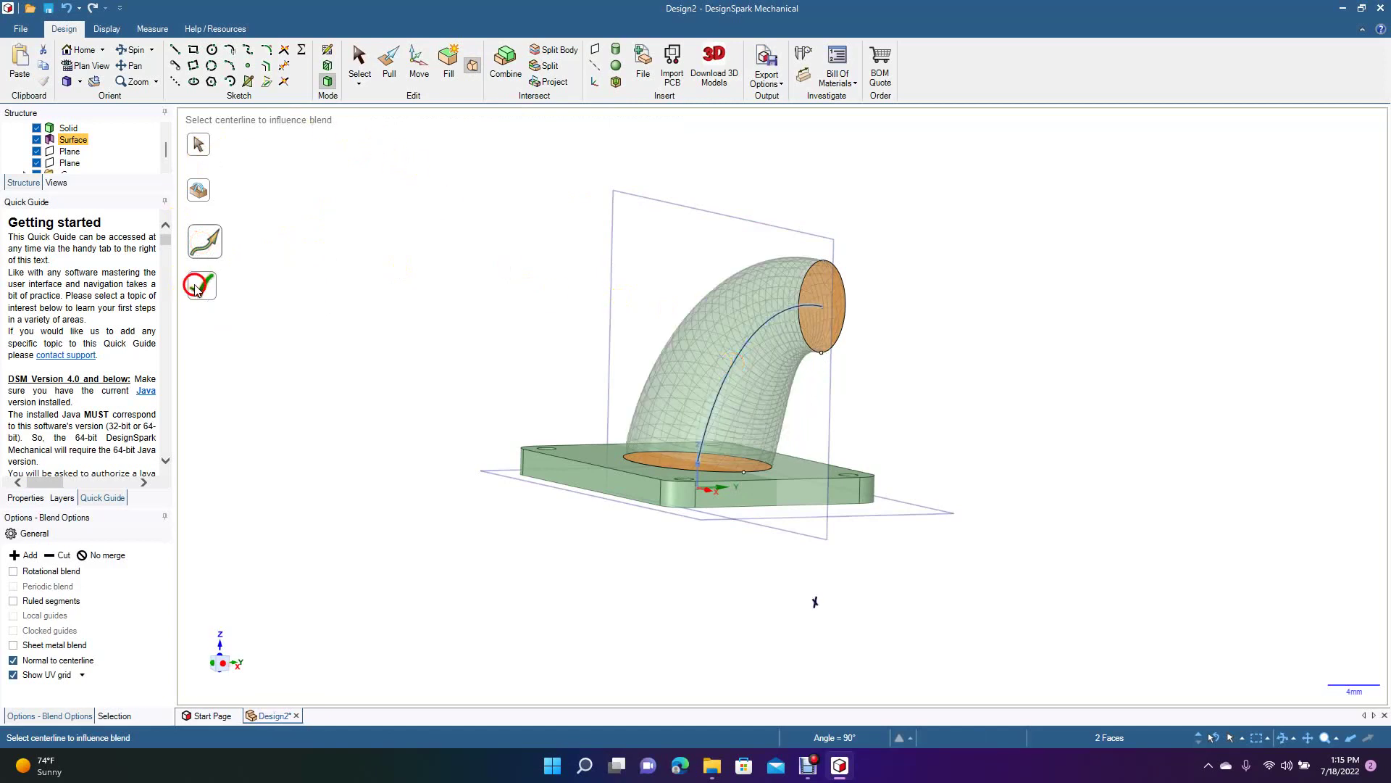
click(130, 49)
drag(341, 432, 512, 438)
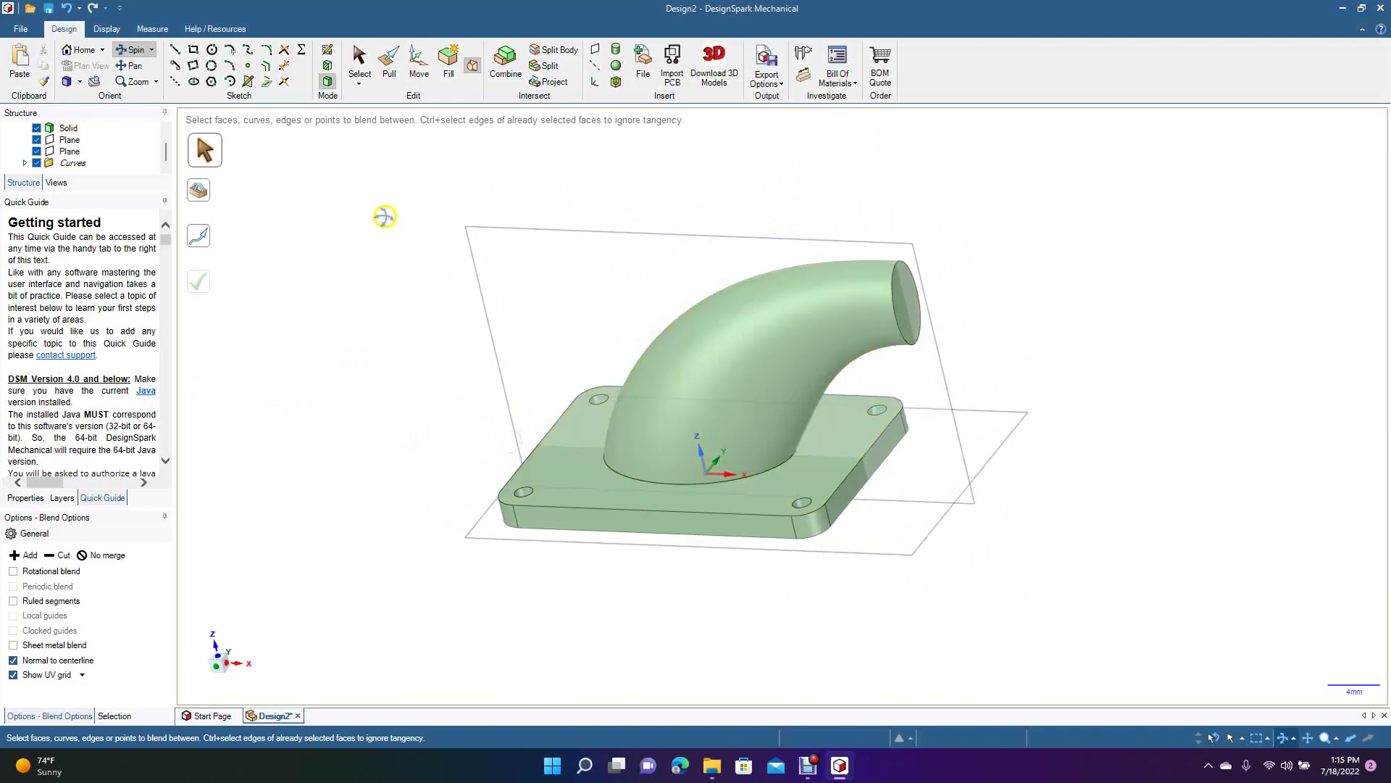
click(360, 60)
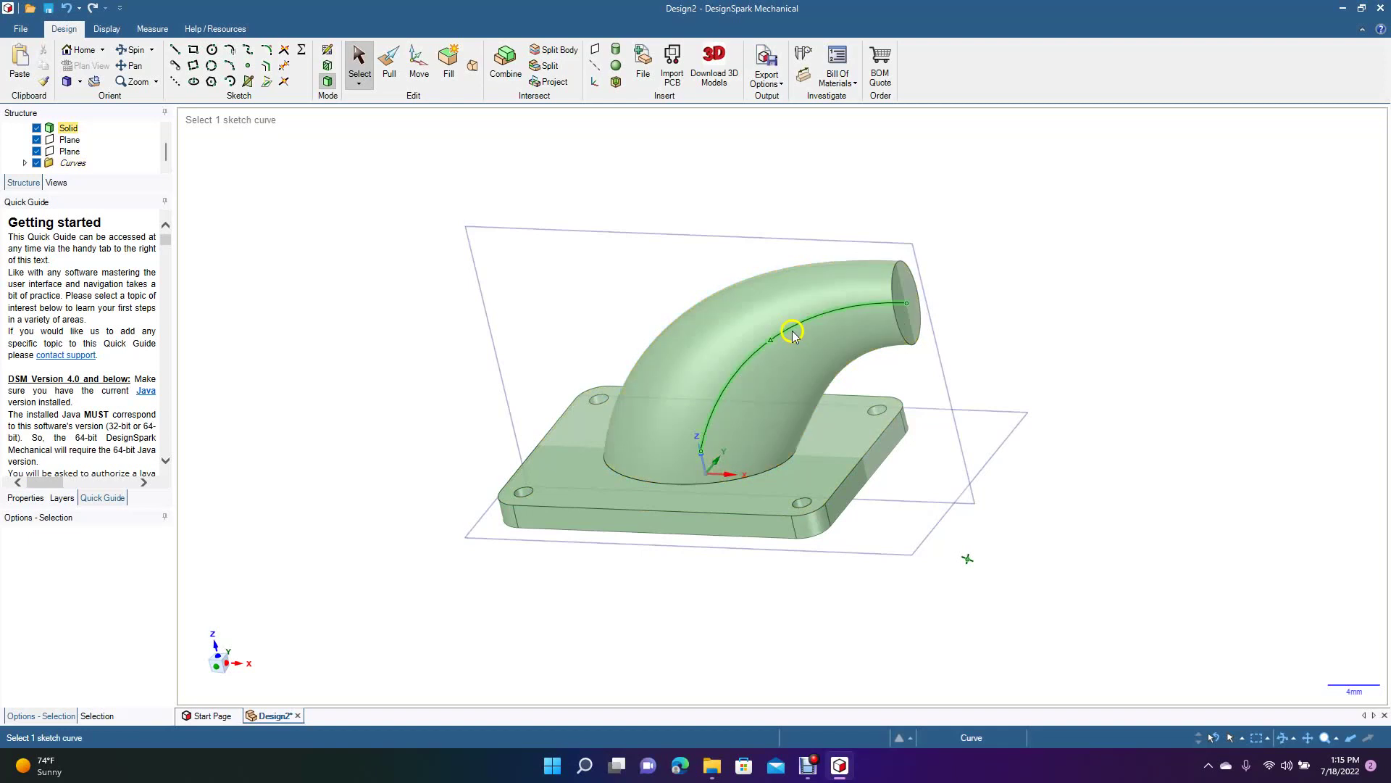
click(411, 344)
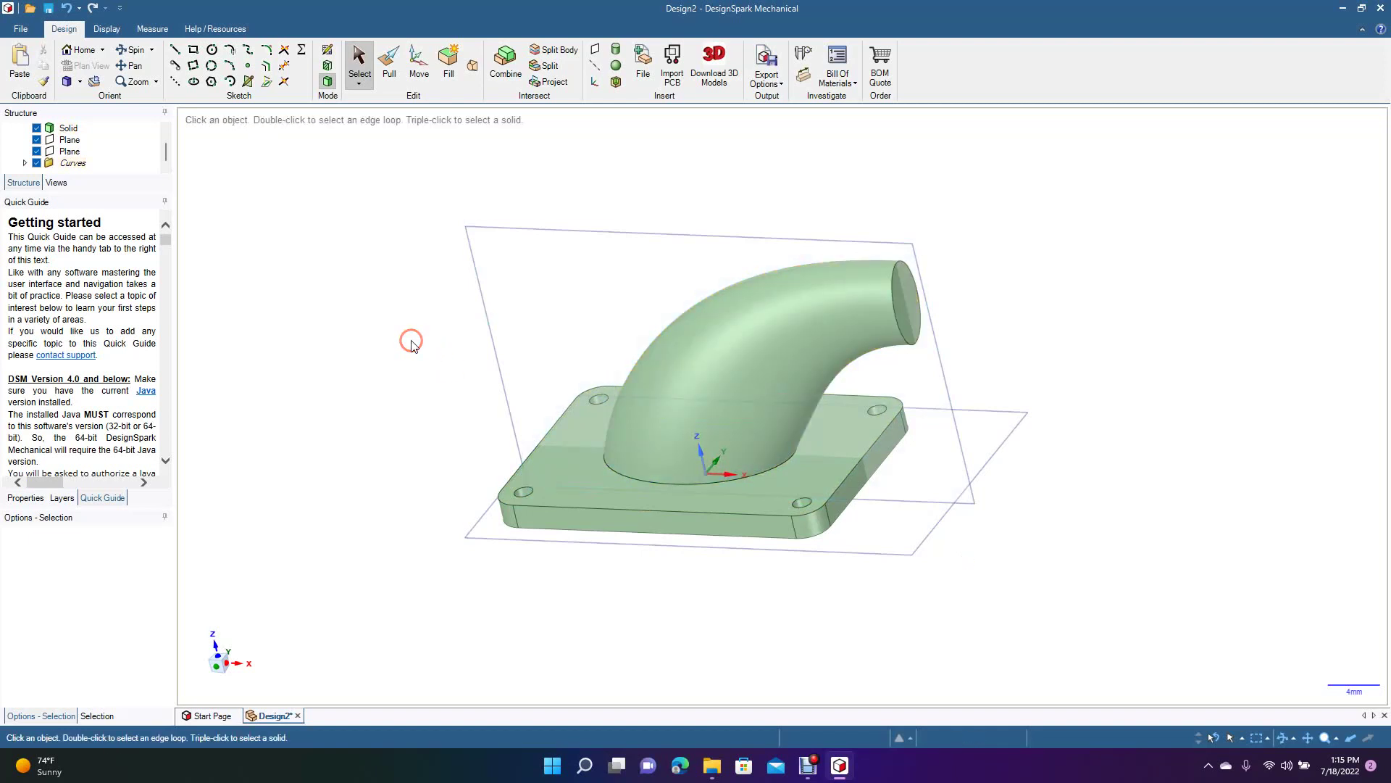
click(133, 51)
click(360, 61)
click(909, 324)
click(659, 113)
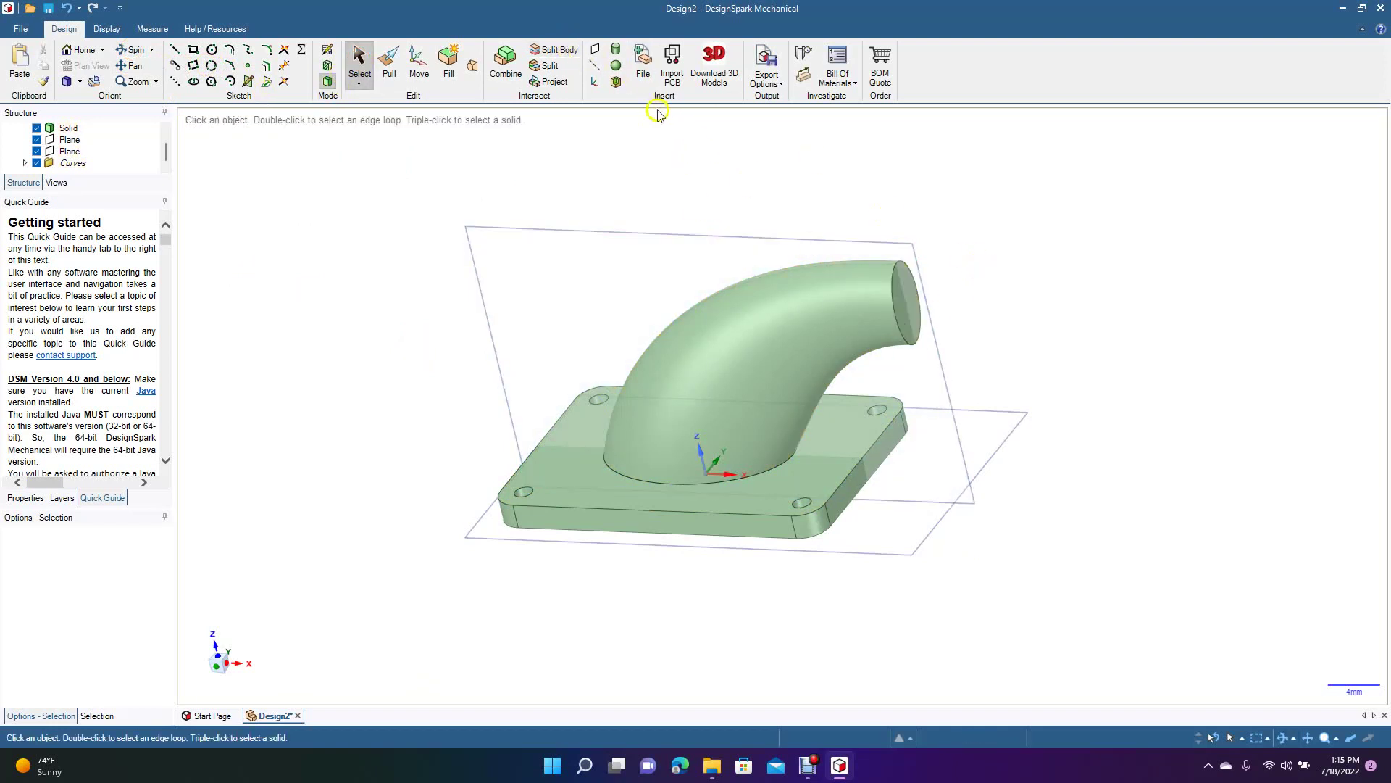
click(596, 53)
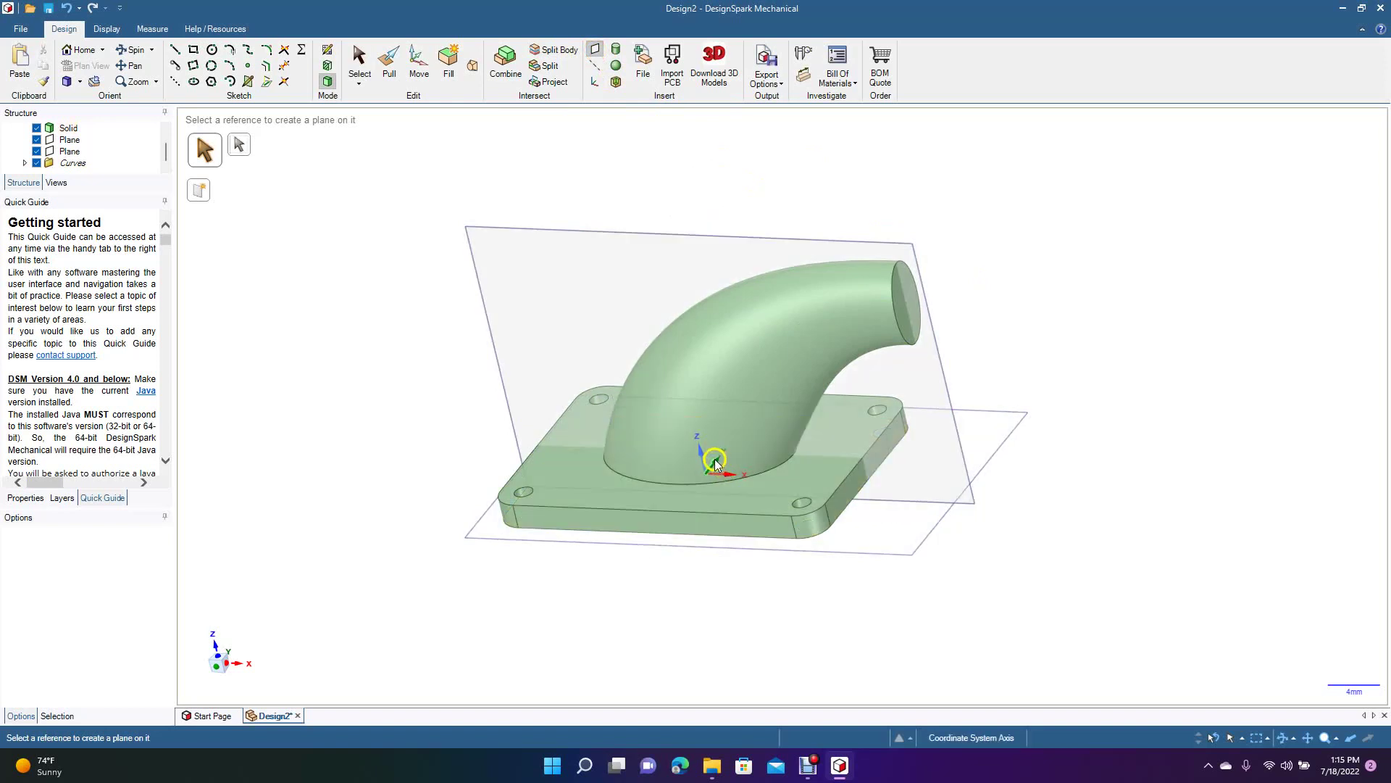
click(717, 460)
click(680, 597)
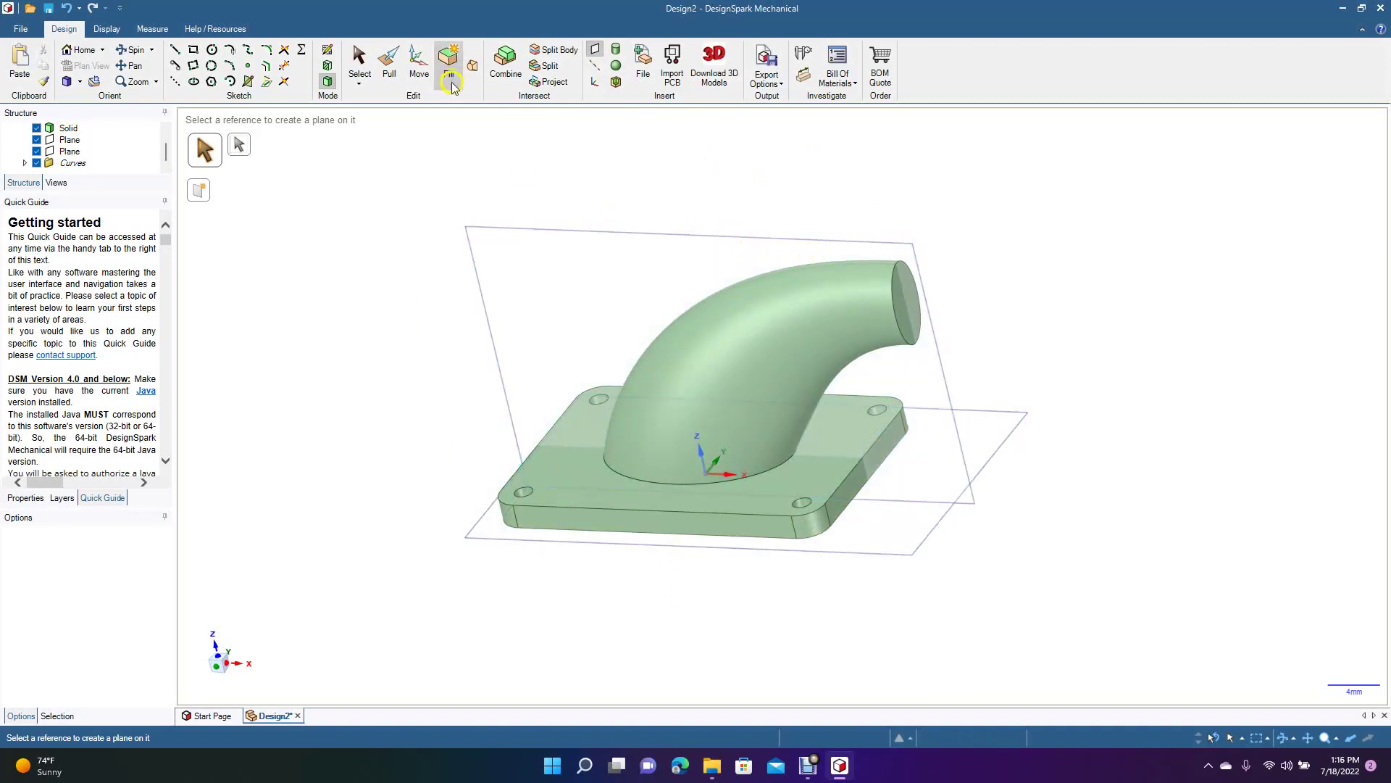
click(360, 62)
Step: Select the vertical plane through the middle of the elbow and orient the view square to it
click(132, 51)
drag(429, 413, 513, 338)
click(360, 58)
click(528, 224)
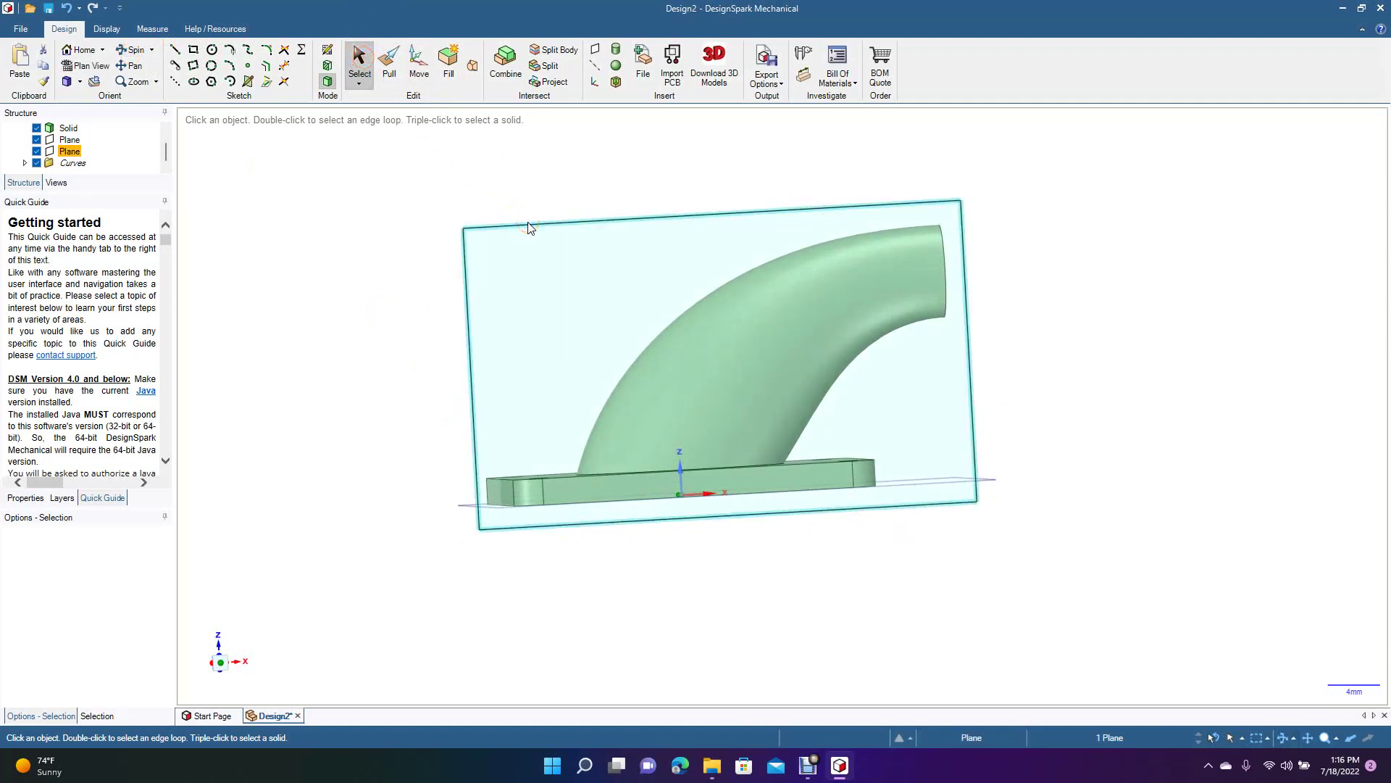
click(90, 64)
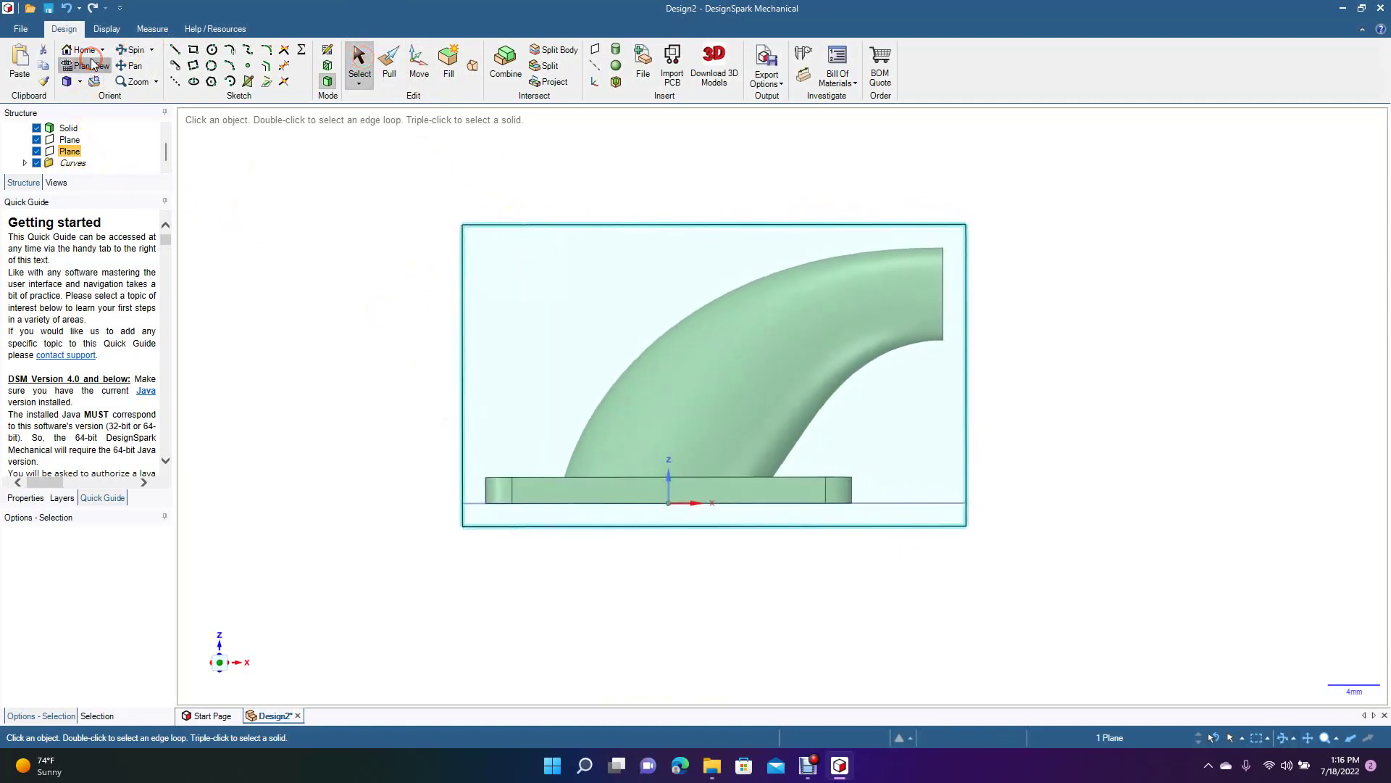
Step: Sketch a circle about 10.2 mm in diameter on the vertical plane, centered on the arc's upper end, and return to 3D mode
click(212, 51)
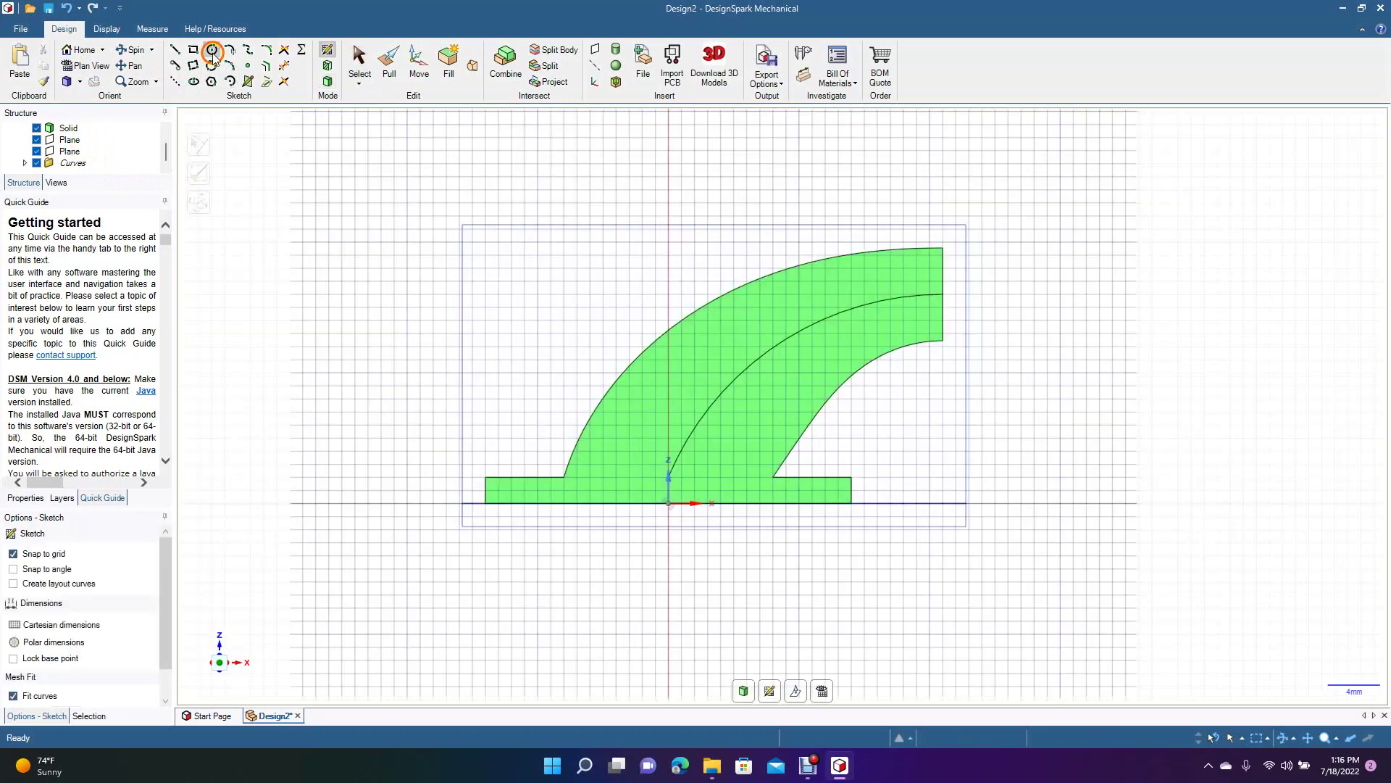
click(69, 152)
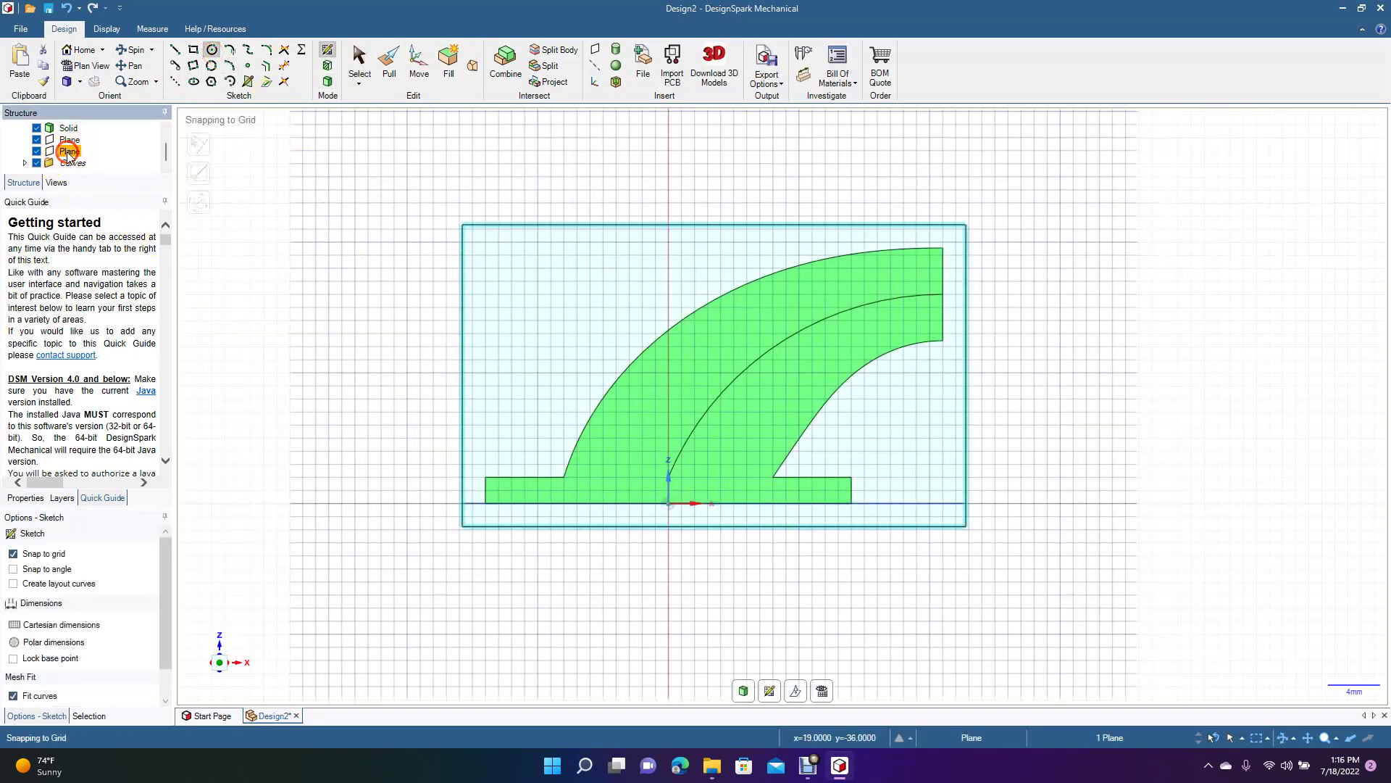
click(942, 294)
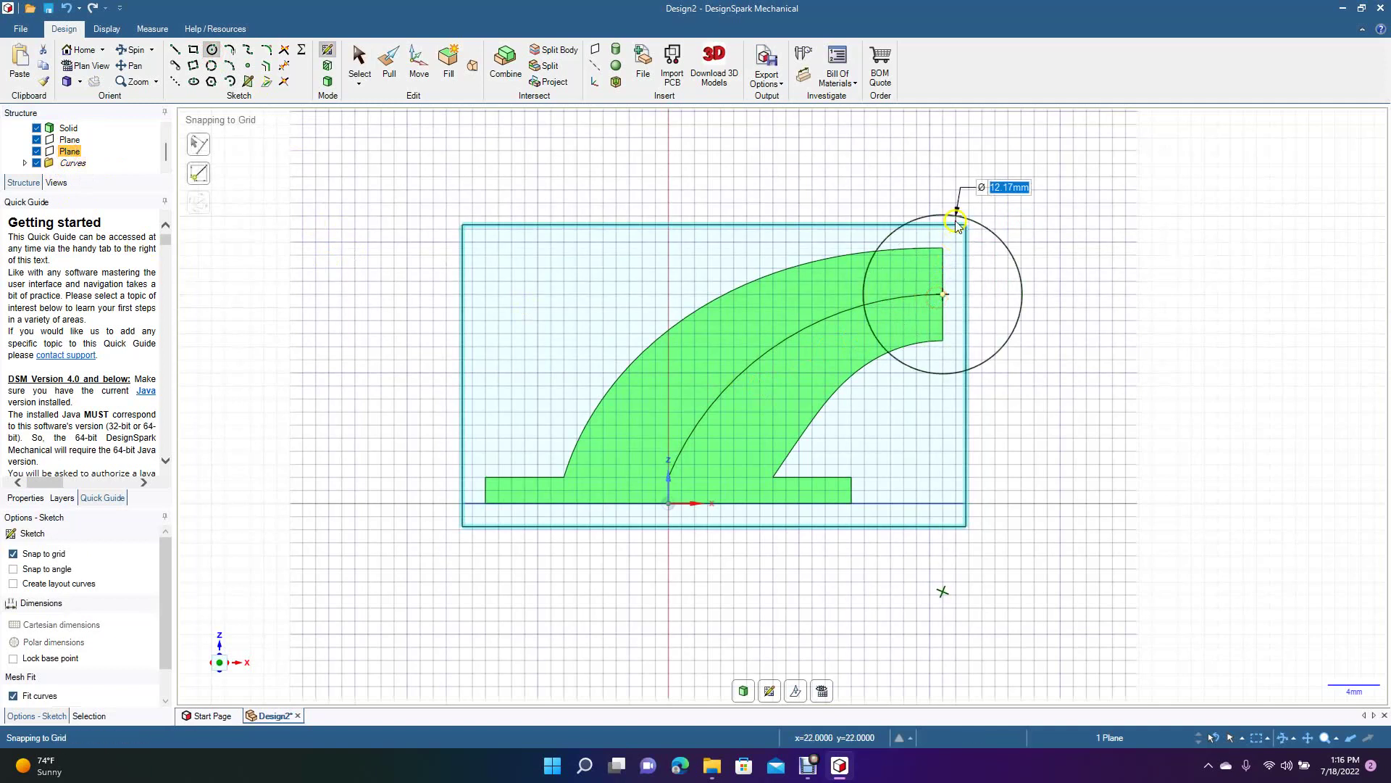
click(956, 230)
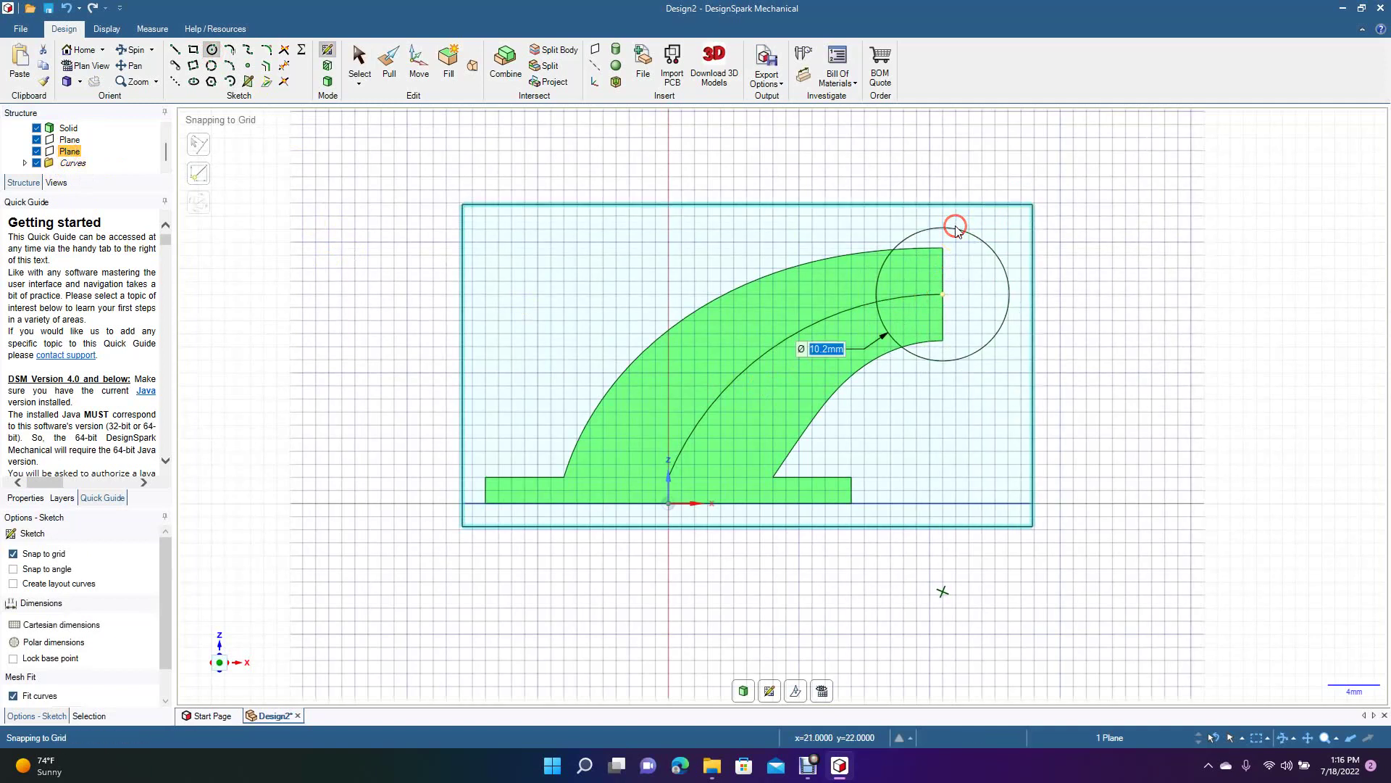
click(355, 62)
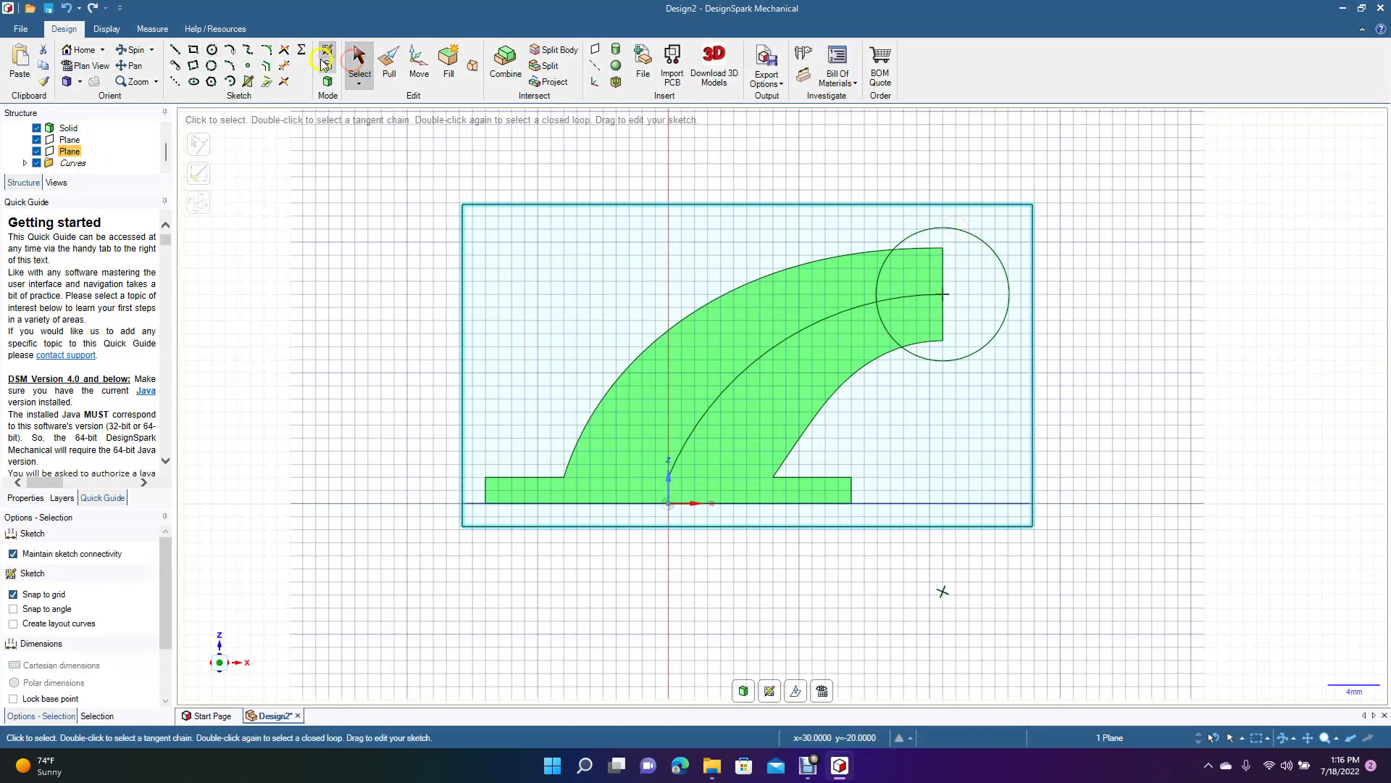
click(328, 82)
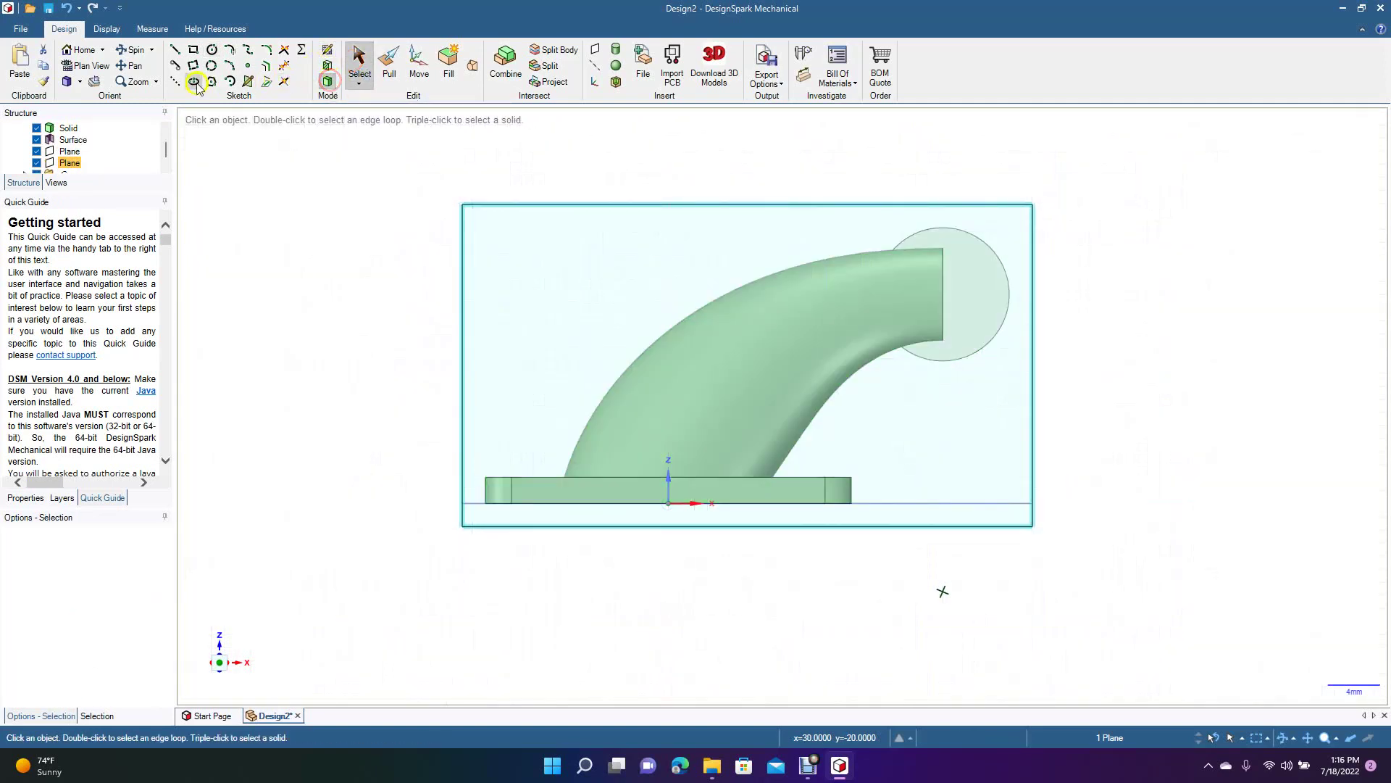
Step: Pull the circular face symmetrically to both sides into a cylinder with a total length of 14 mm
click(133, 52)
drag(423, 453, 337, 484)
click(360, 69)
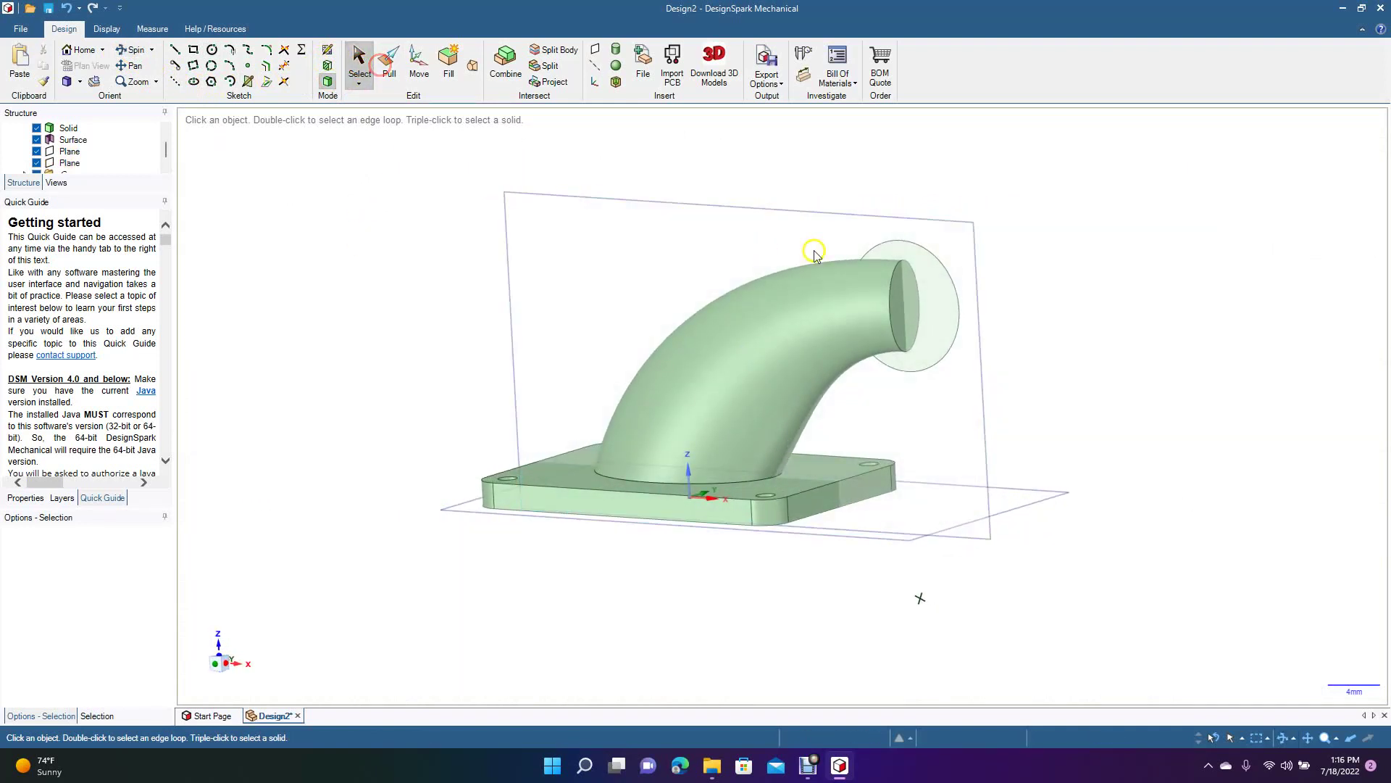
click(916, 267)
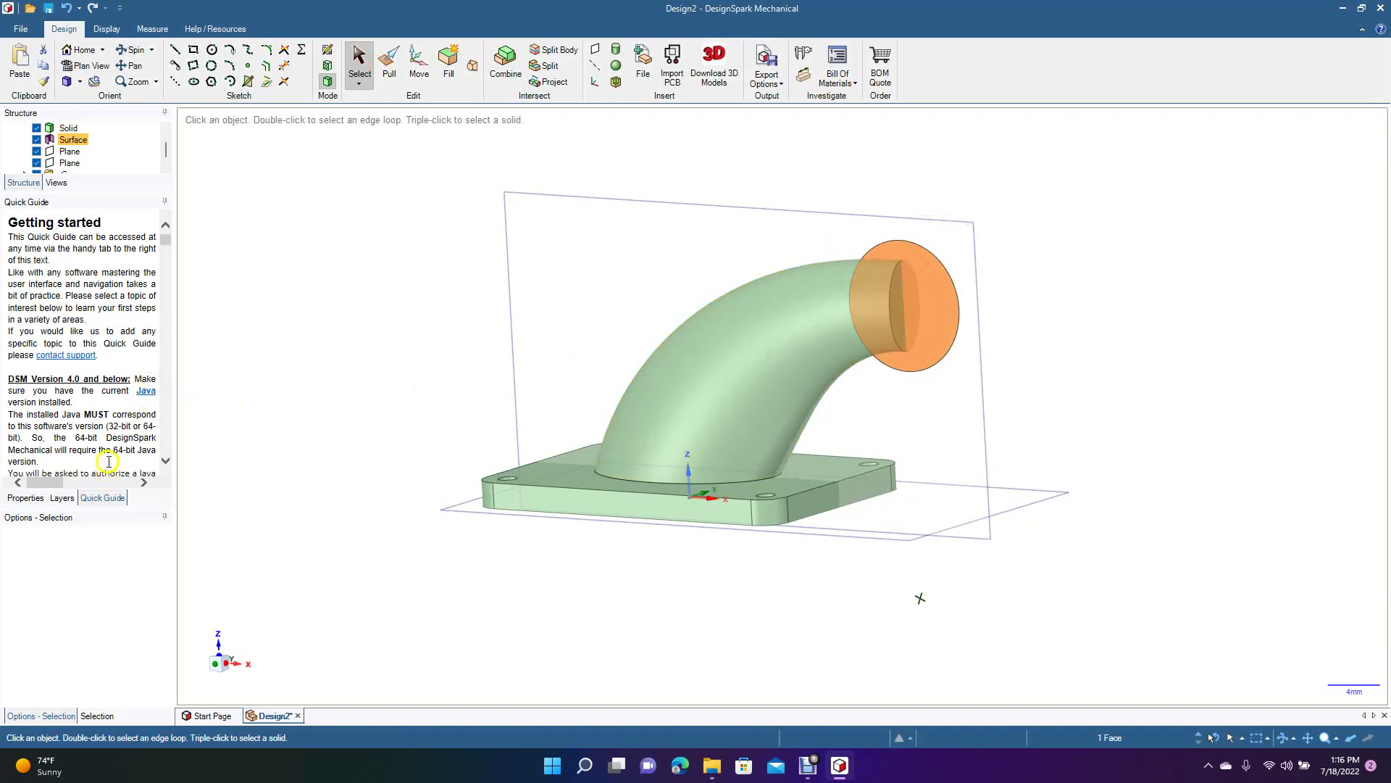
click(389, 69)
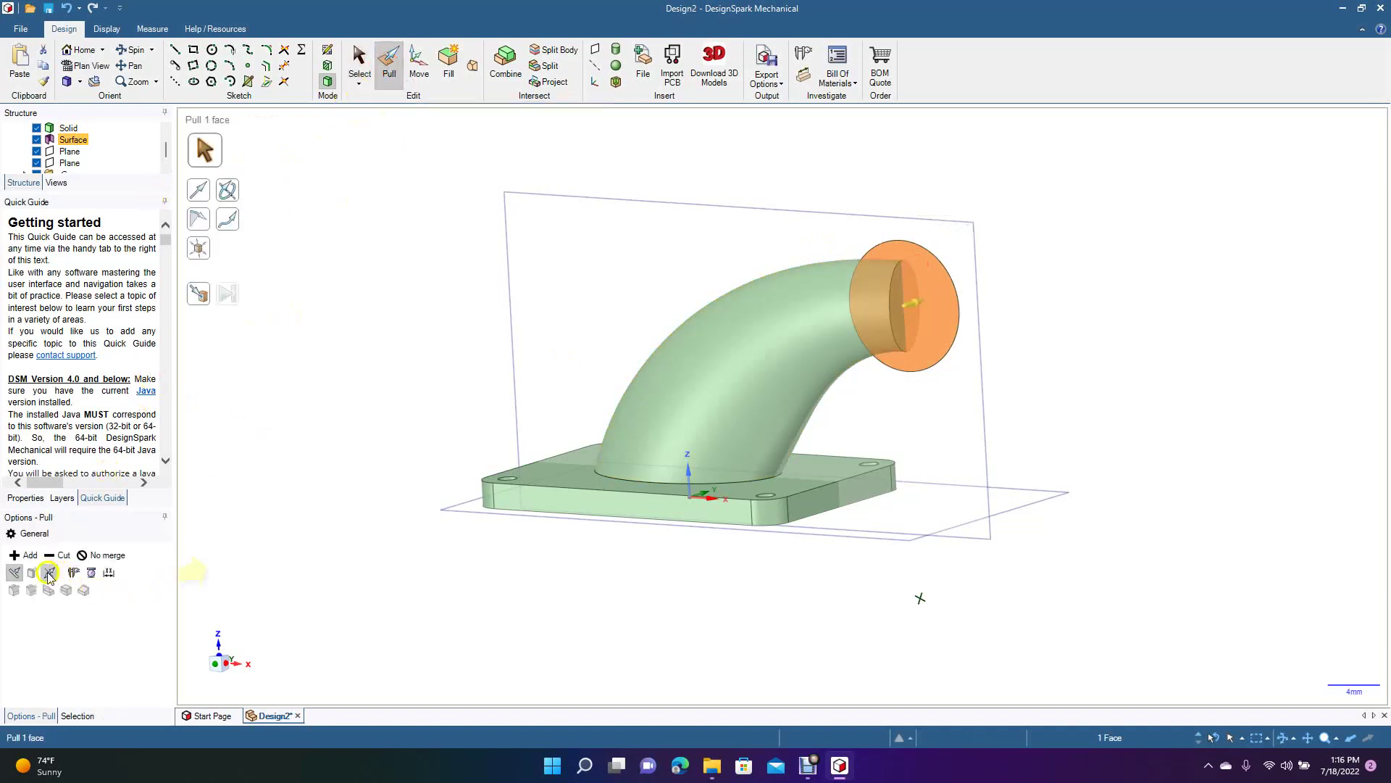
click(49, 573)
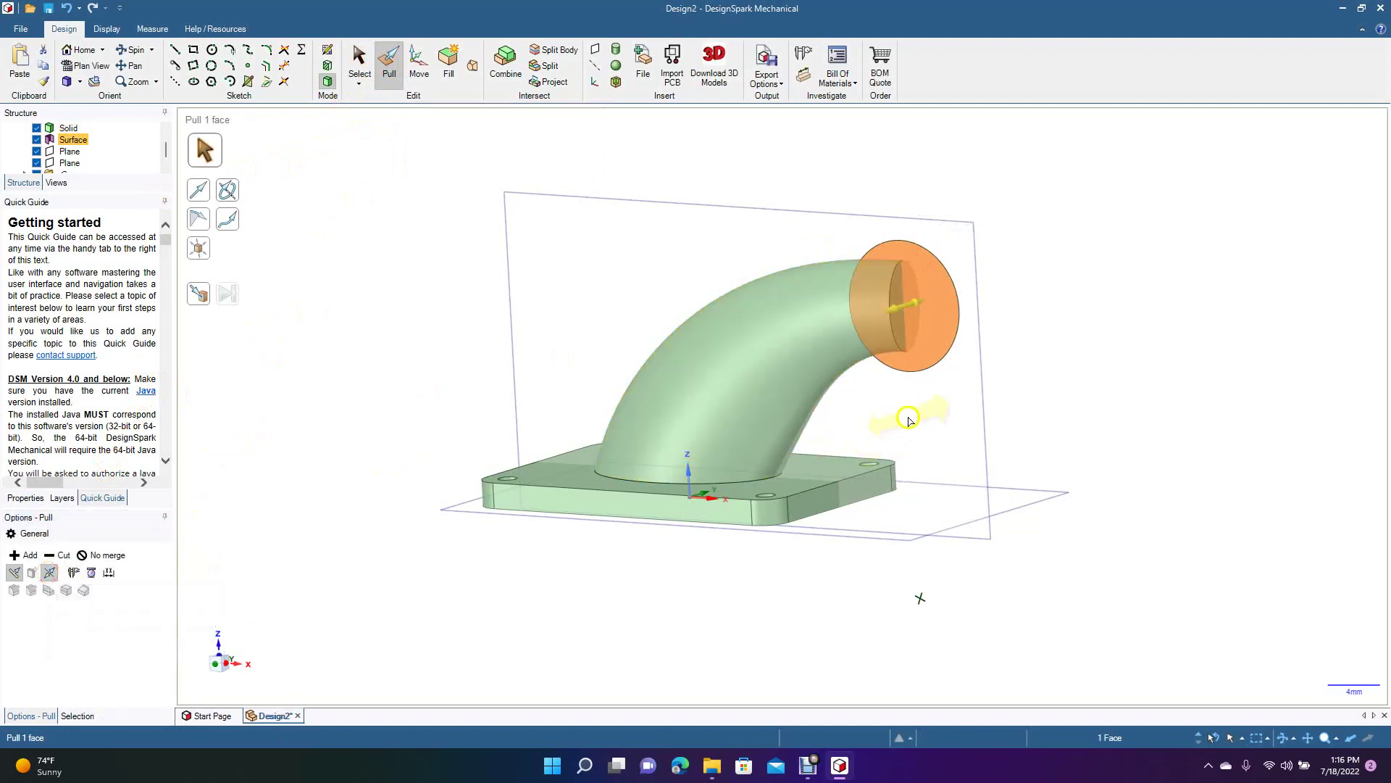
drag(891, 313, 844, 345)
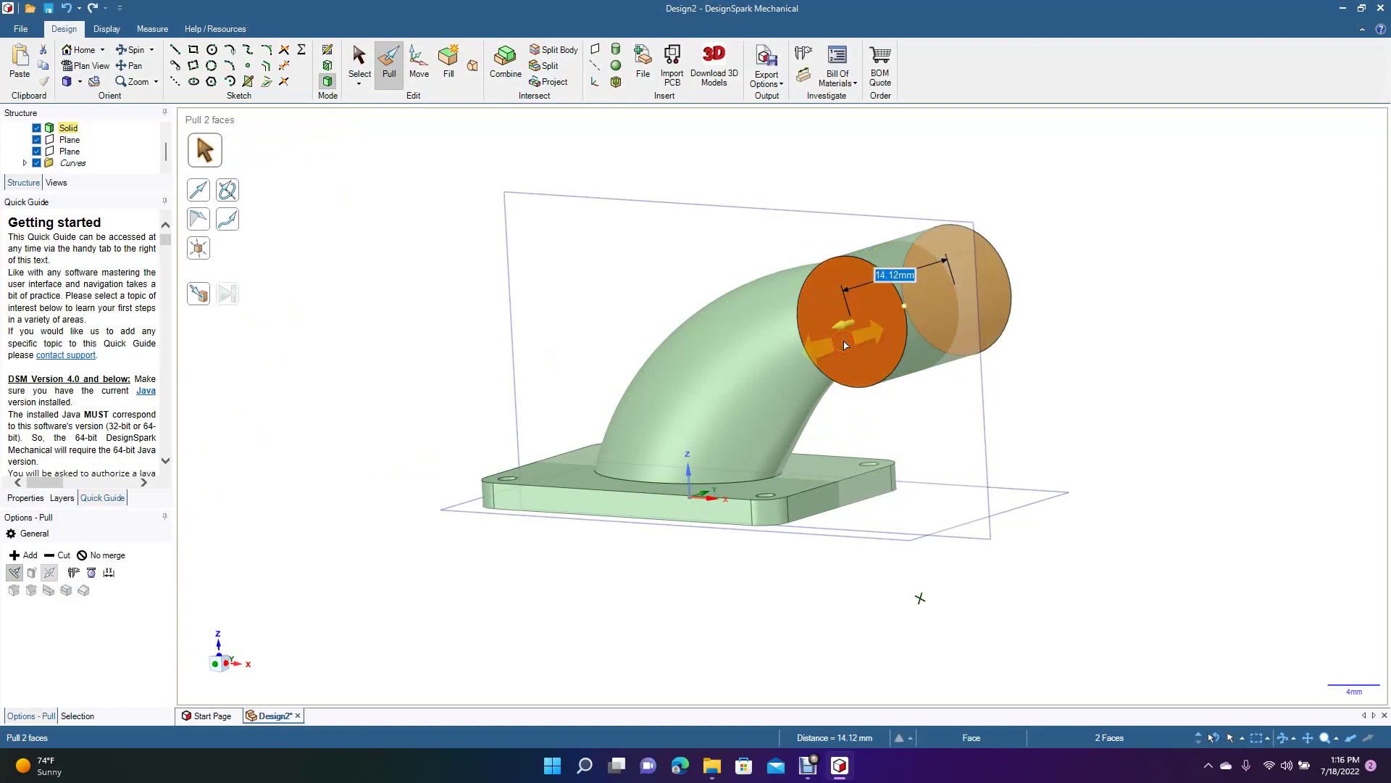
text(14)
key(Return)
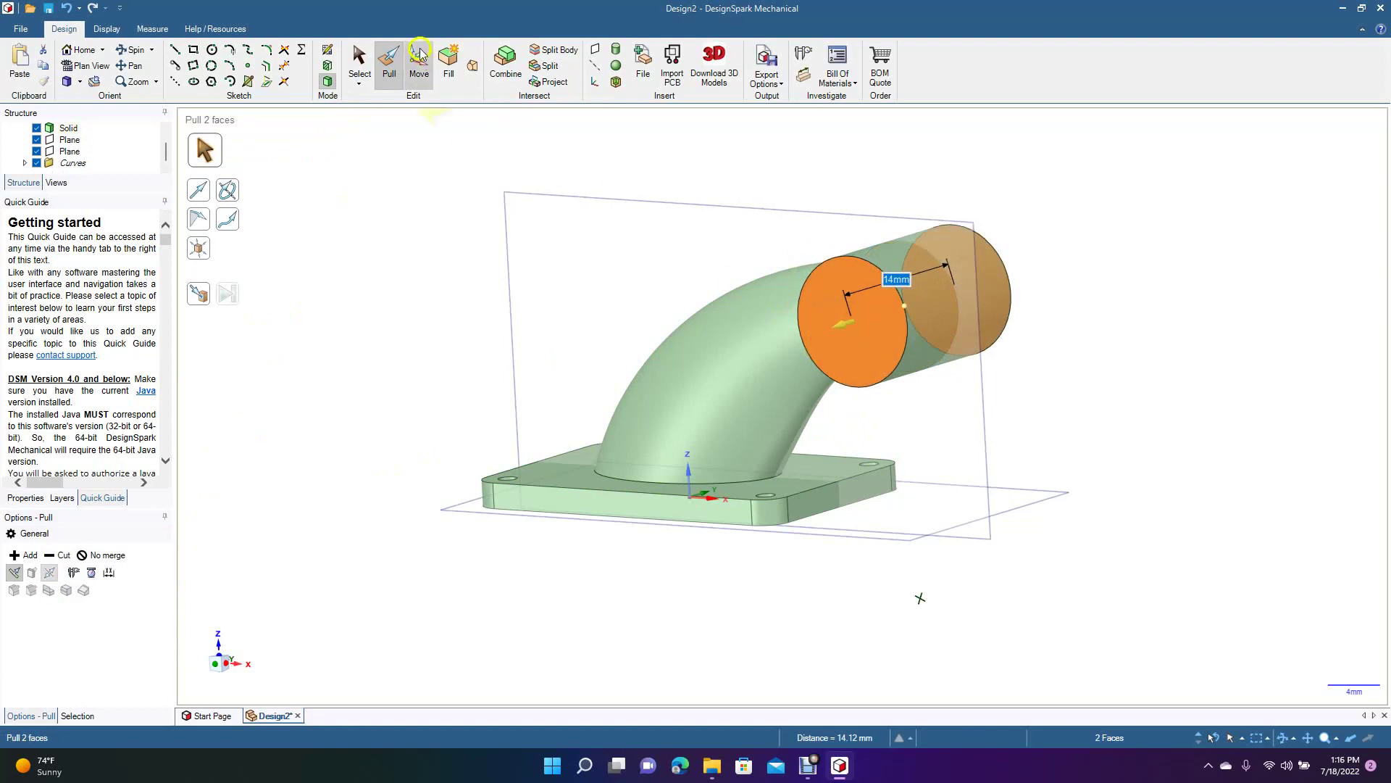
click(363, 58)
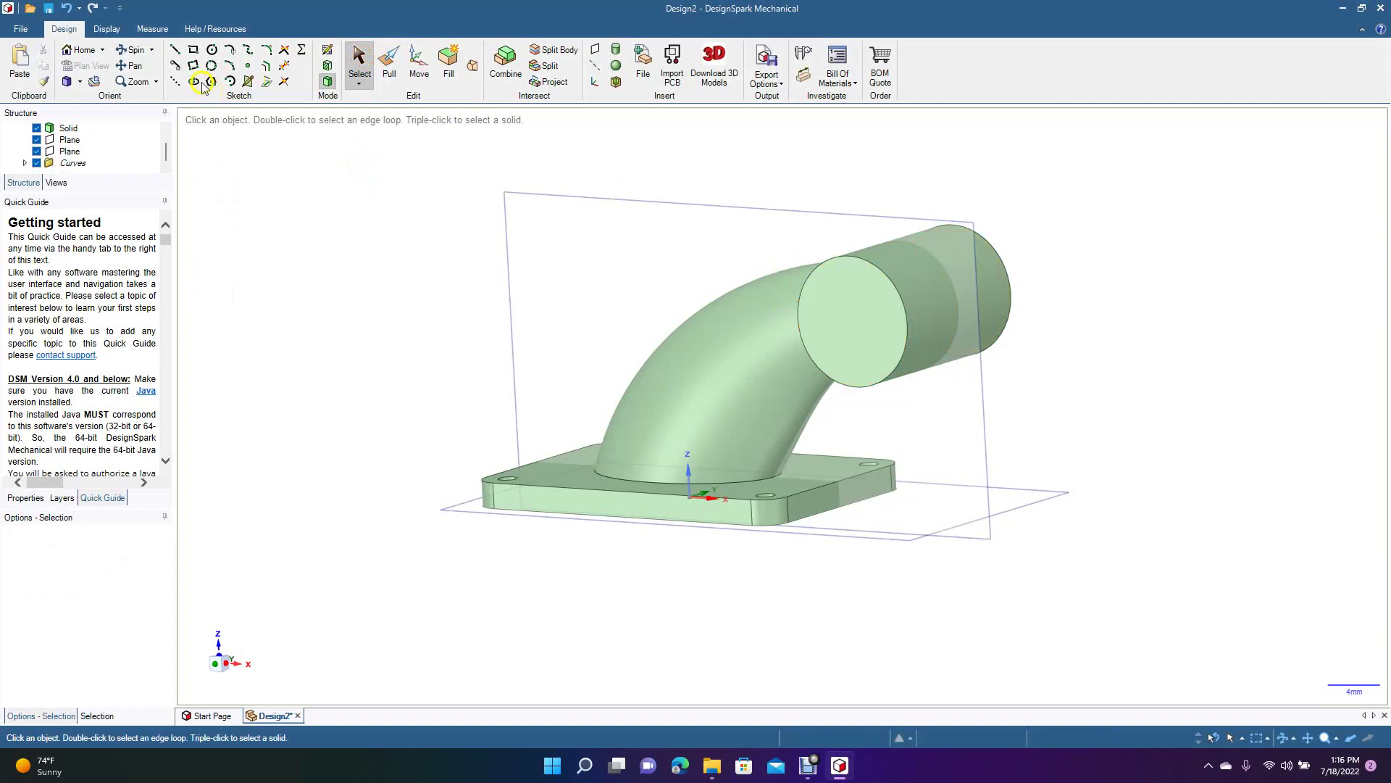
Step: Select the cylinder's front end face and orient the view square to it
click(135, 49)
drag(290, 254, 361, 248)
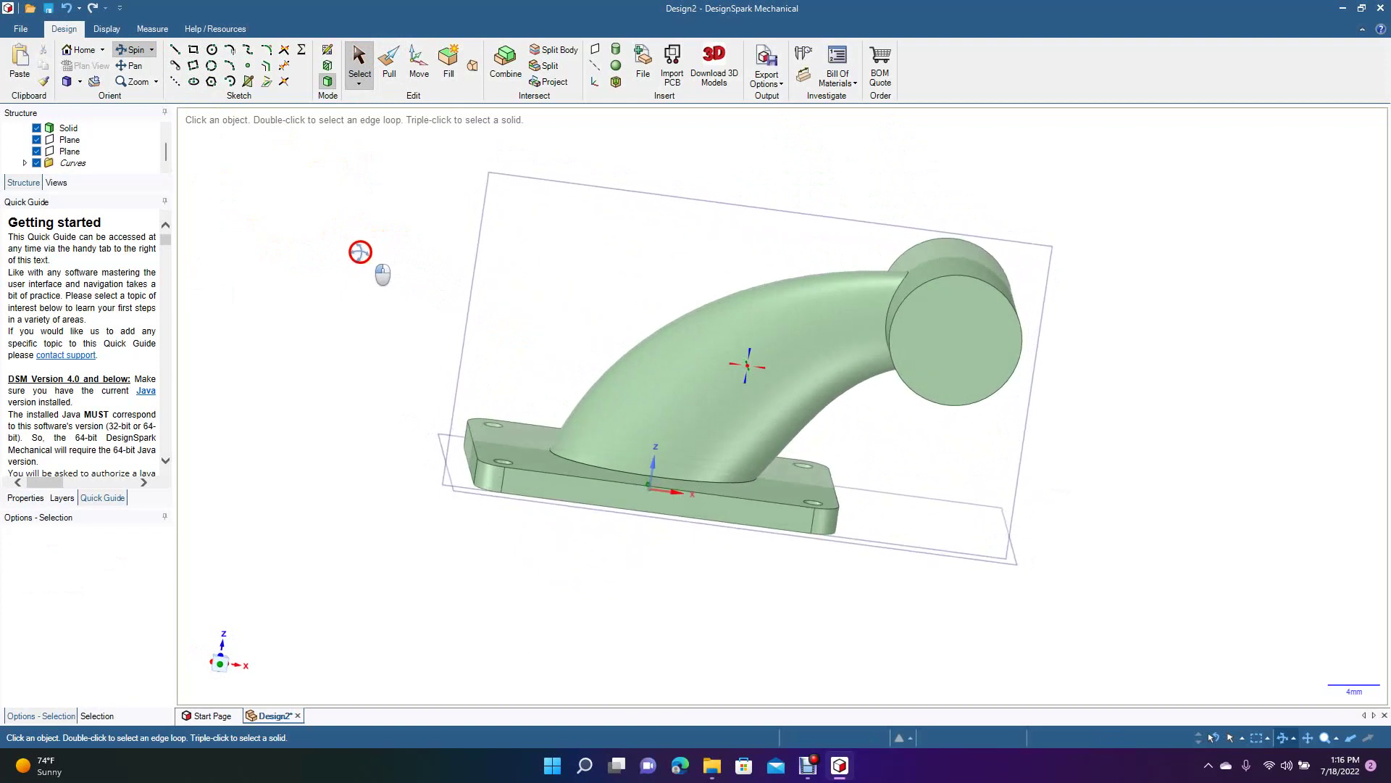
click(360, 57)
click(941, 333)
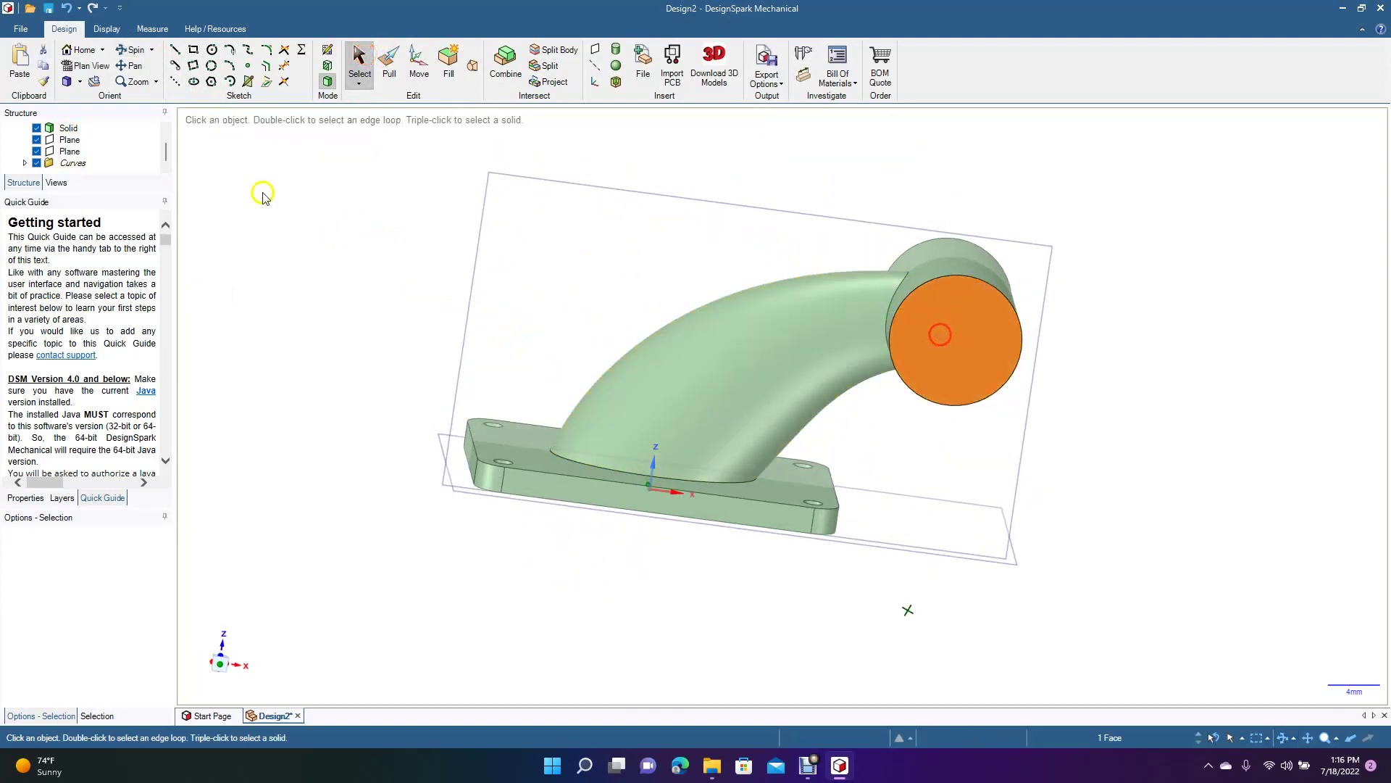
click(88, 67)
Step: Sketch a concentric circle about 6 mm in diameter on the cylinder's end face
click(212, 49)
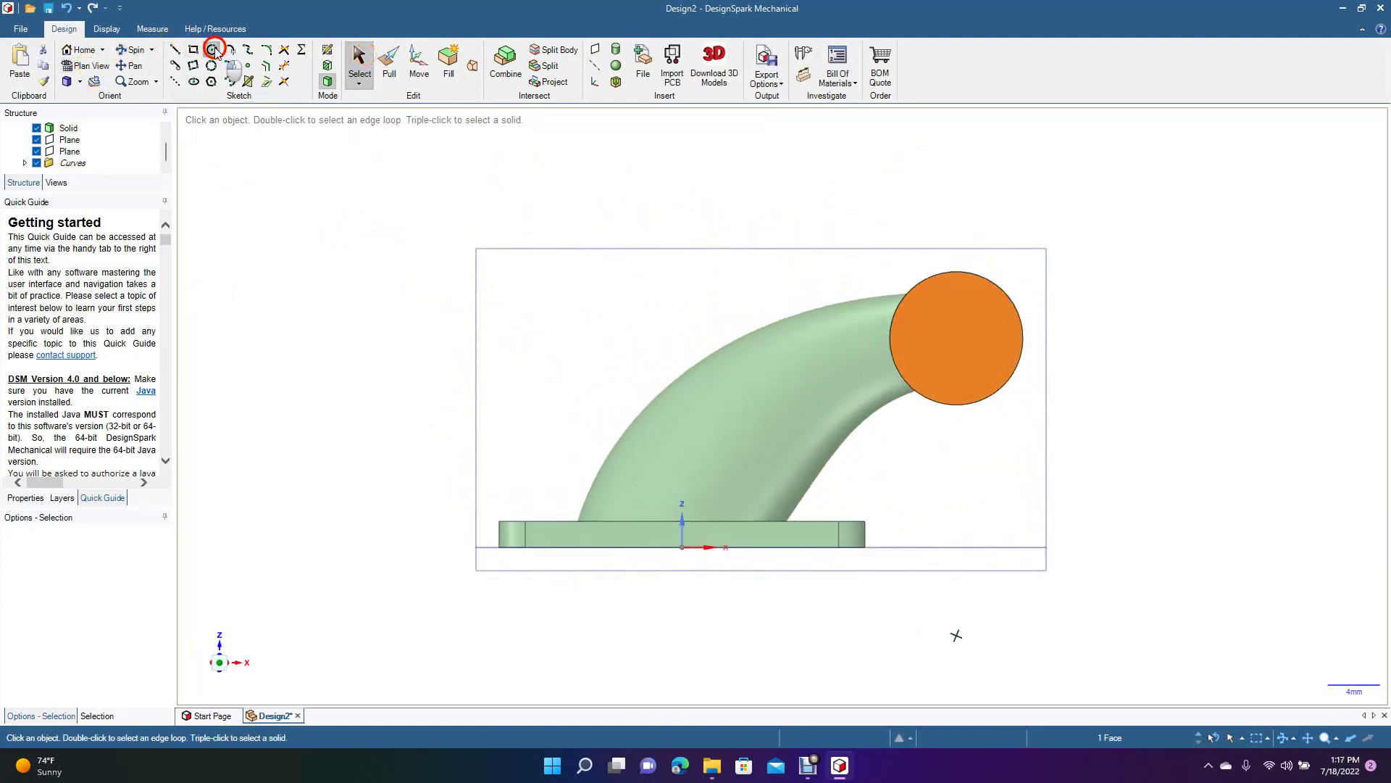
click(957, 337)
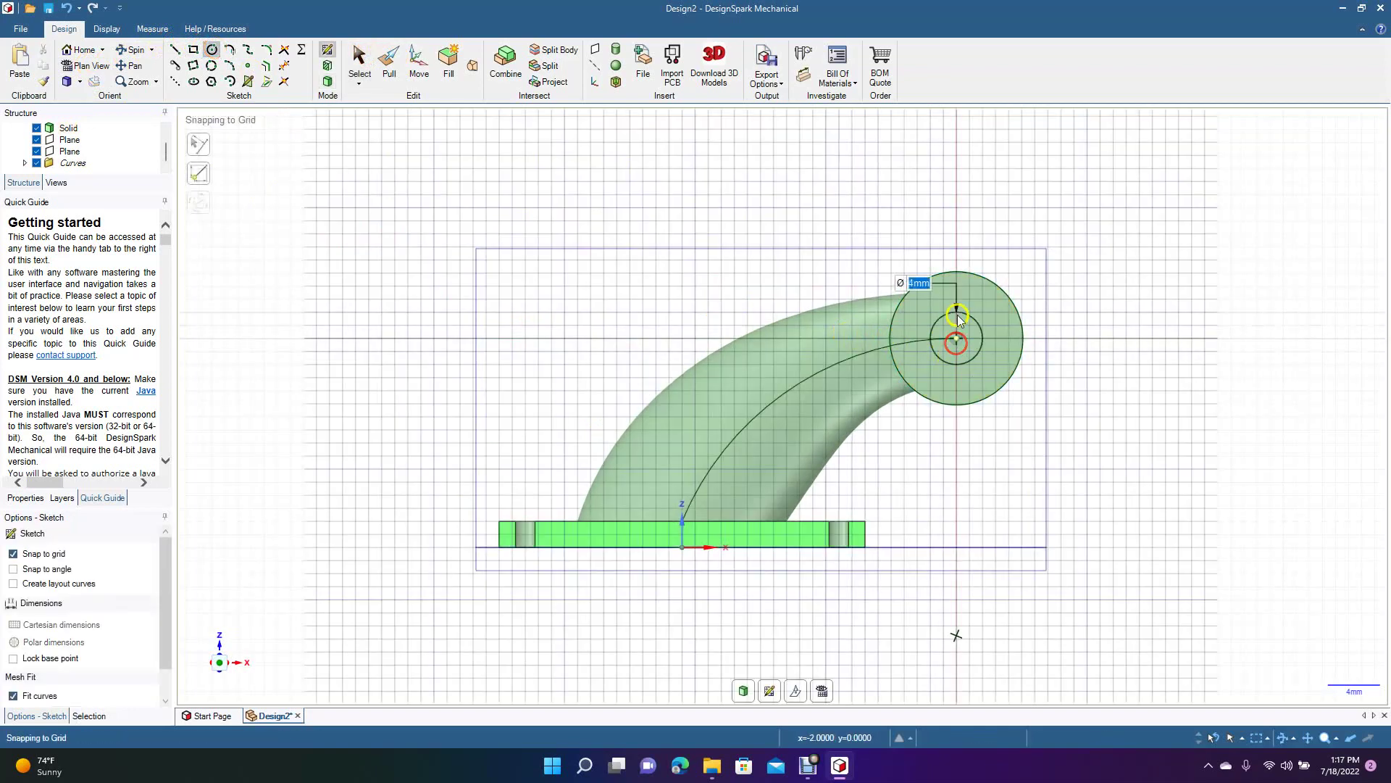
click(962, 301)
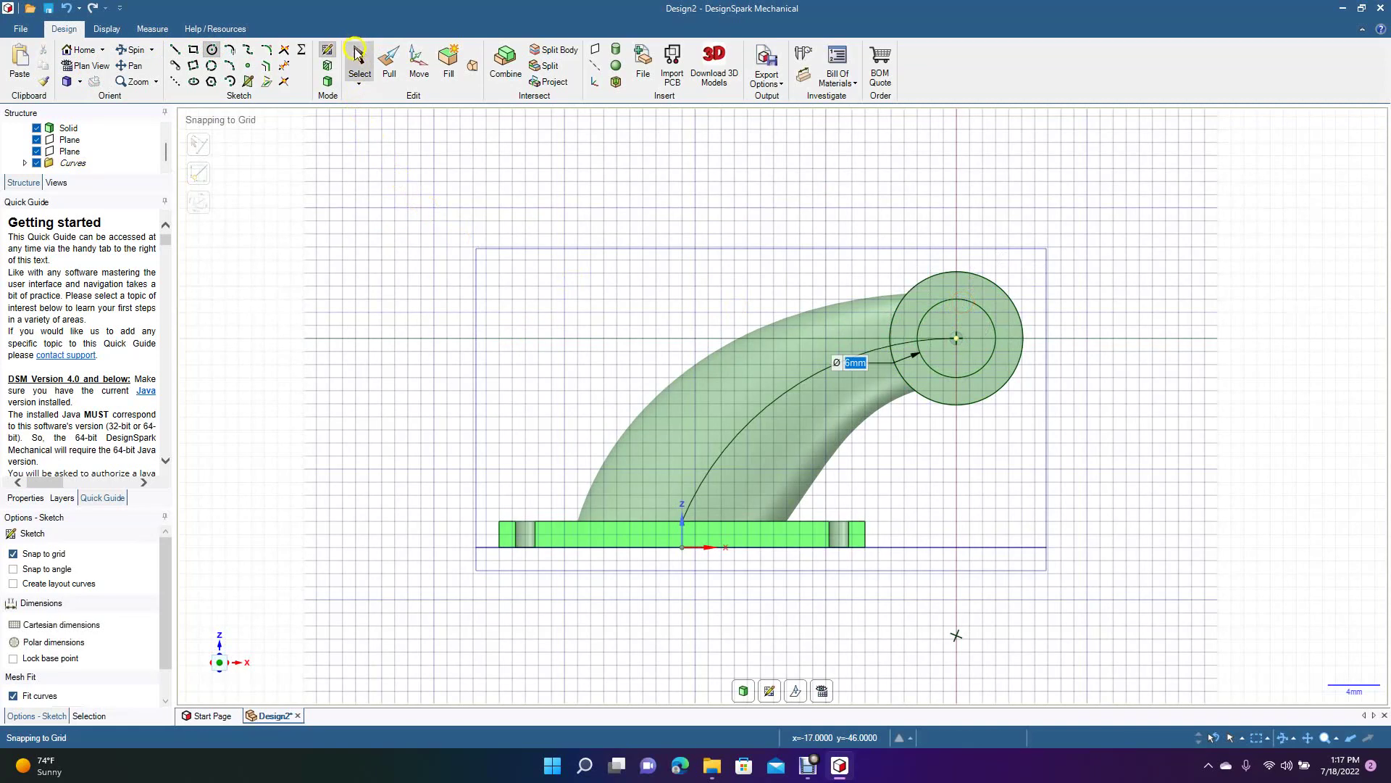
click(358, 55)
Step: Return to 3D mode with the Pull tool and cut the 6 mm circle through the full length of the cylinder
click(134, 50)
drag(434, 218, 446, 337)
click(390, 65)
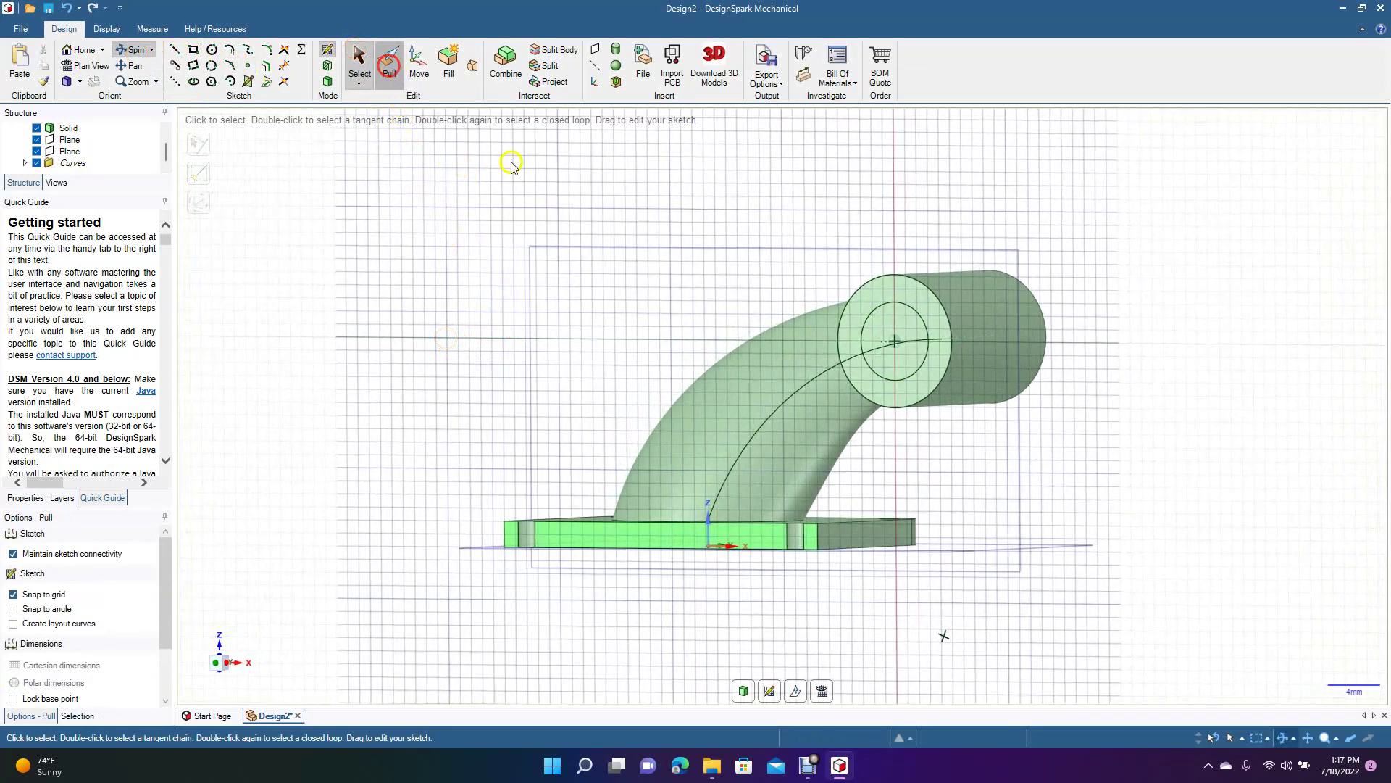
click(1127, 289)
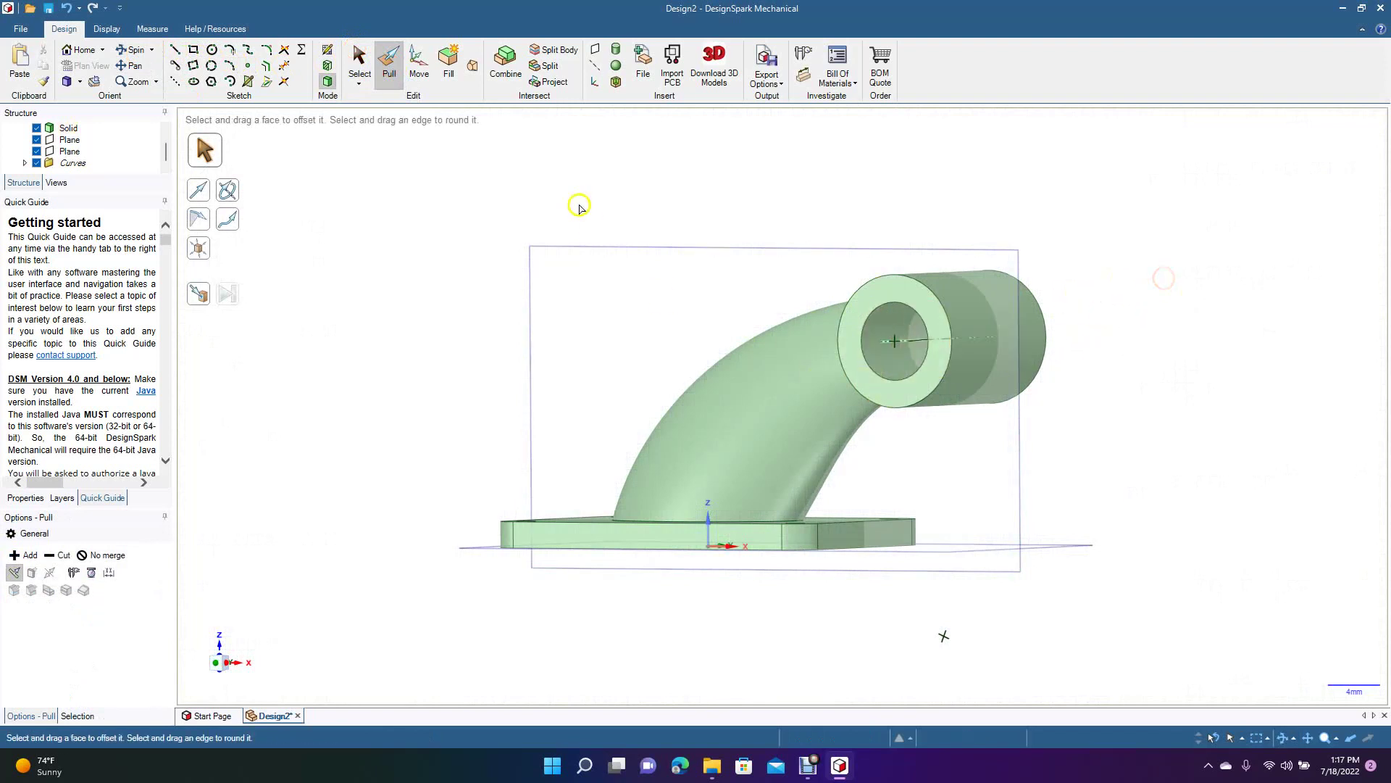
Step: Hide both construction planes in the model
click(358, 63)
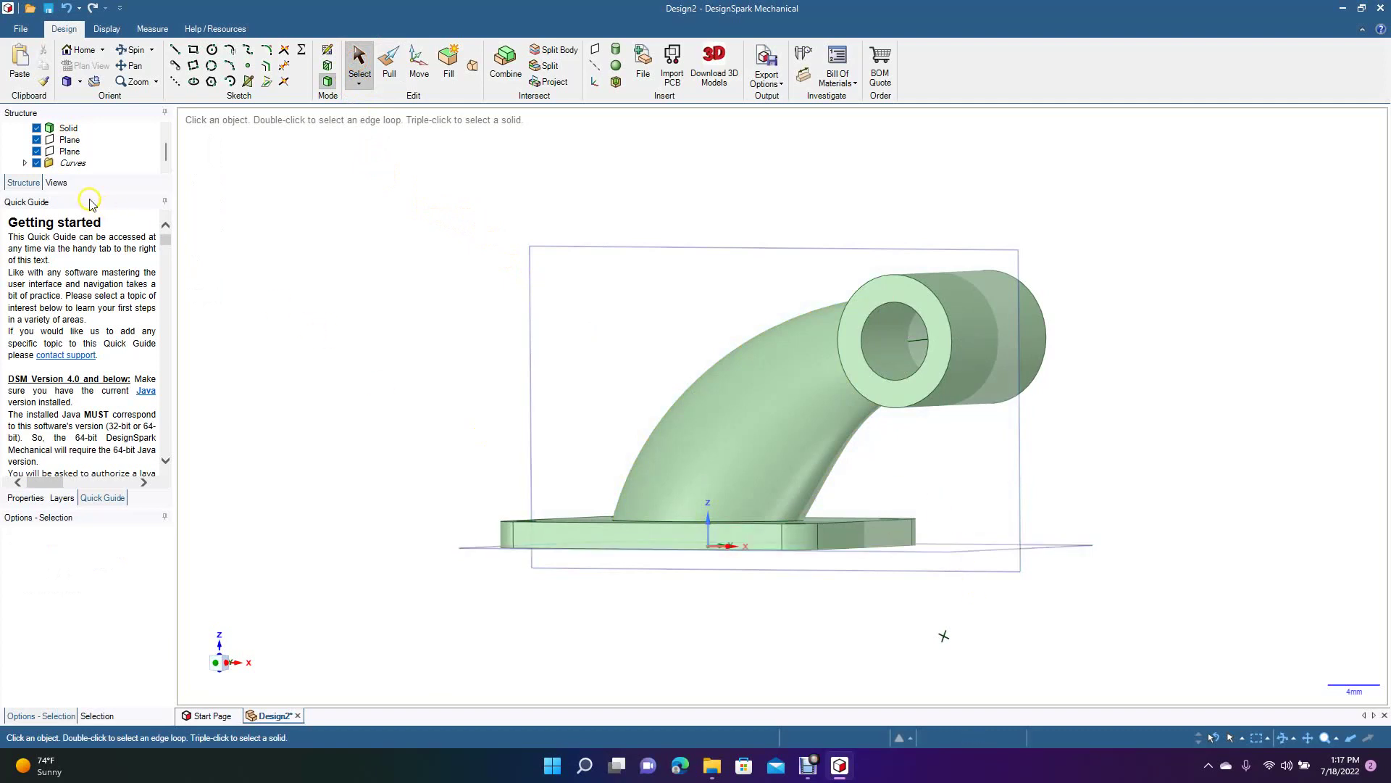
click(37, 140)
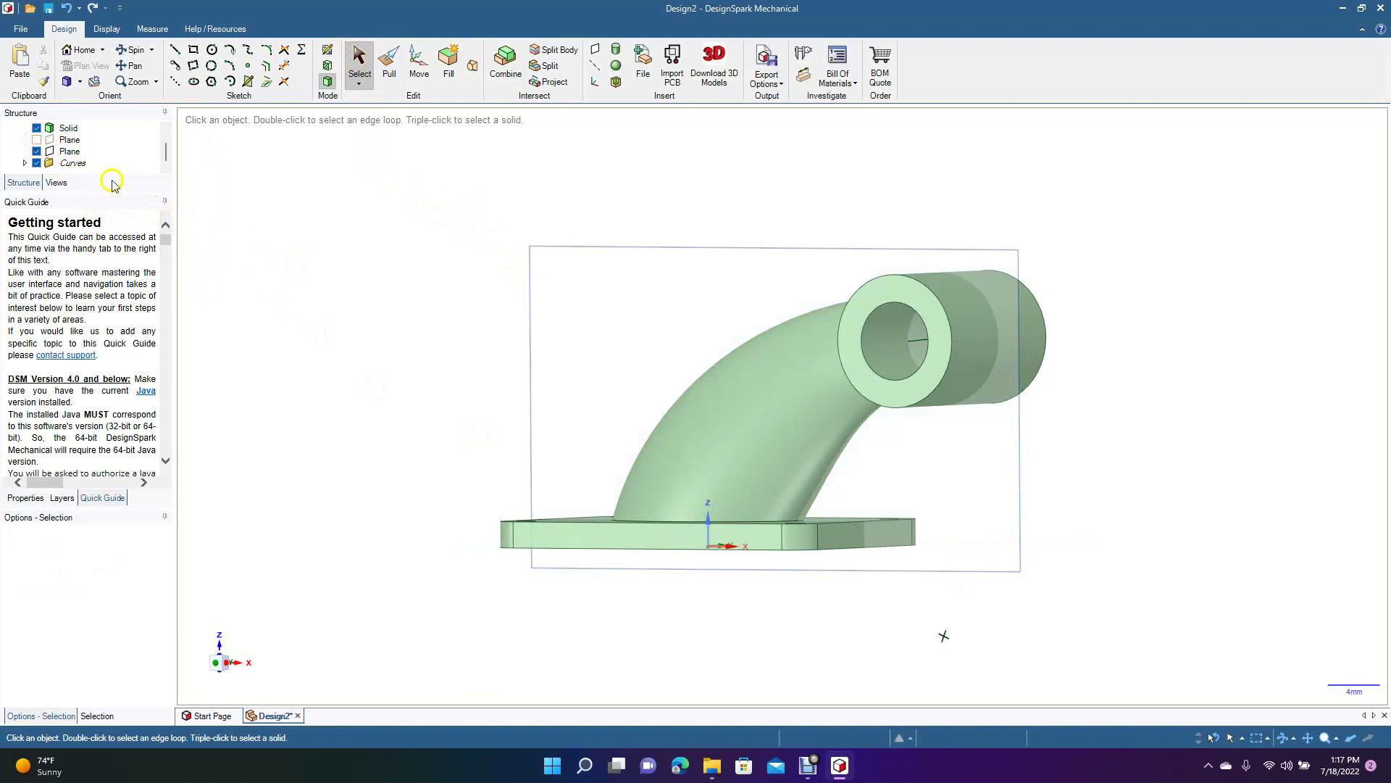
click(36, 151)
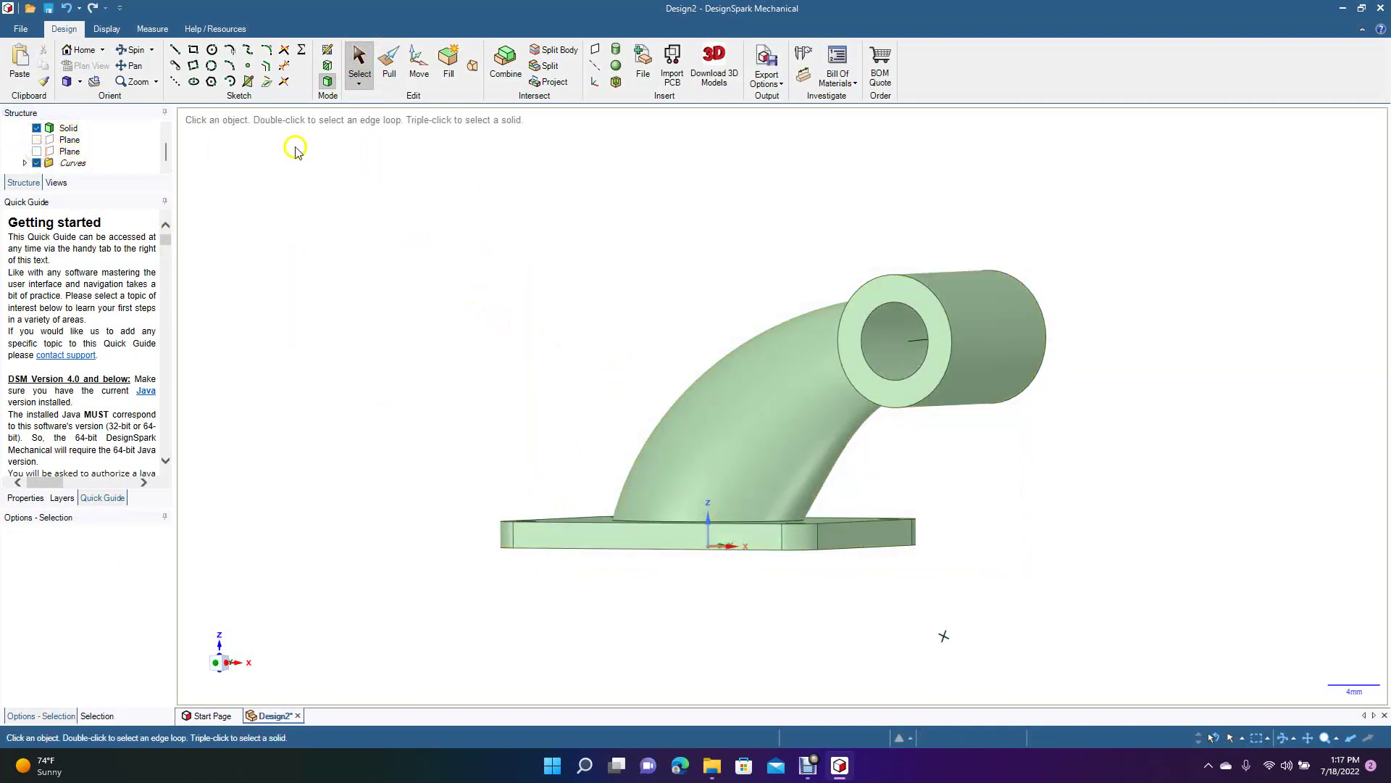
Step: Identify the leftover arc visible inside the bore and hide the curves group containing it
click(134, 49)
drag(289, 232, 320, 244)
click(360, 61)
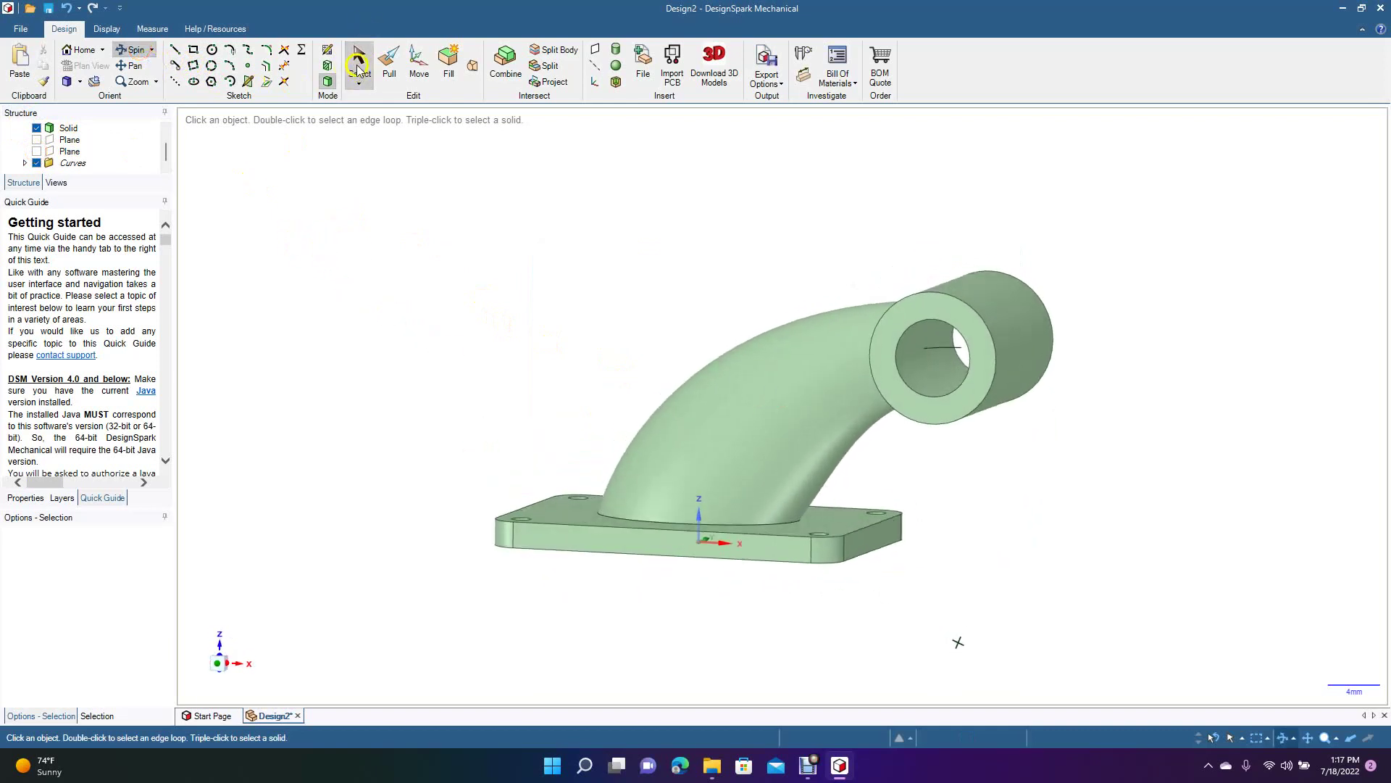
click(942, 347)
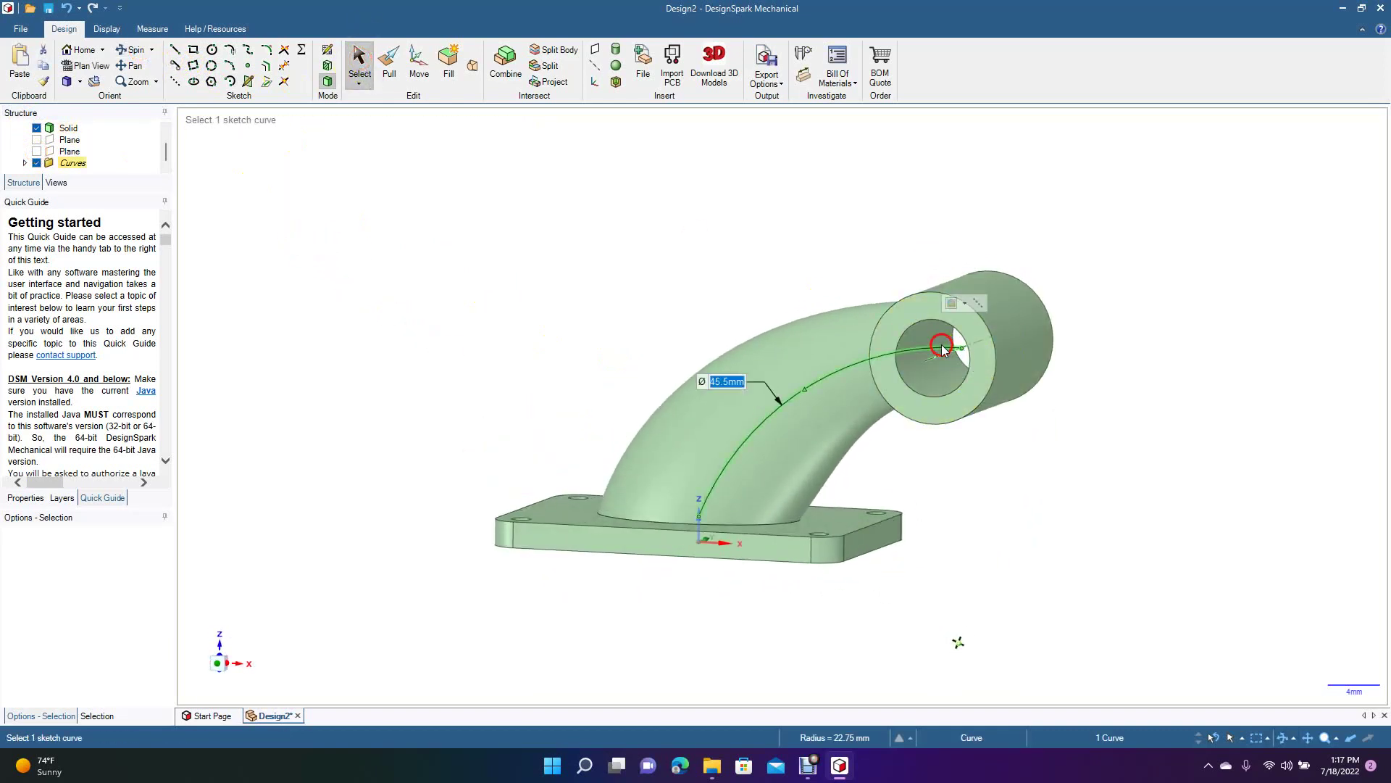
click(235, 165)
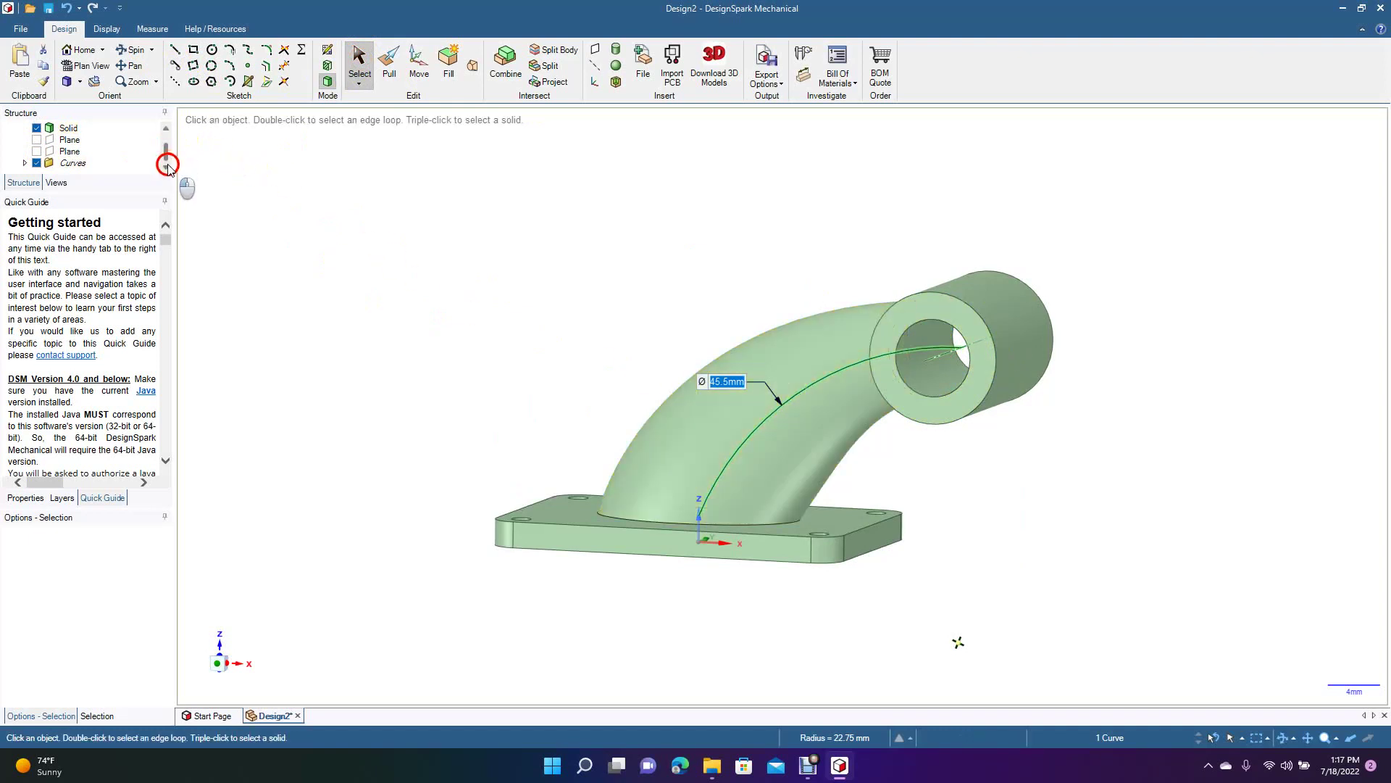
click(37, 163)
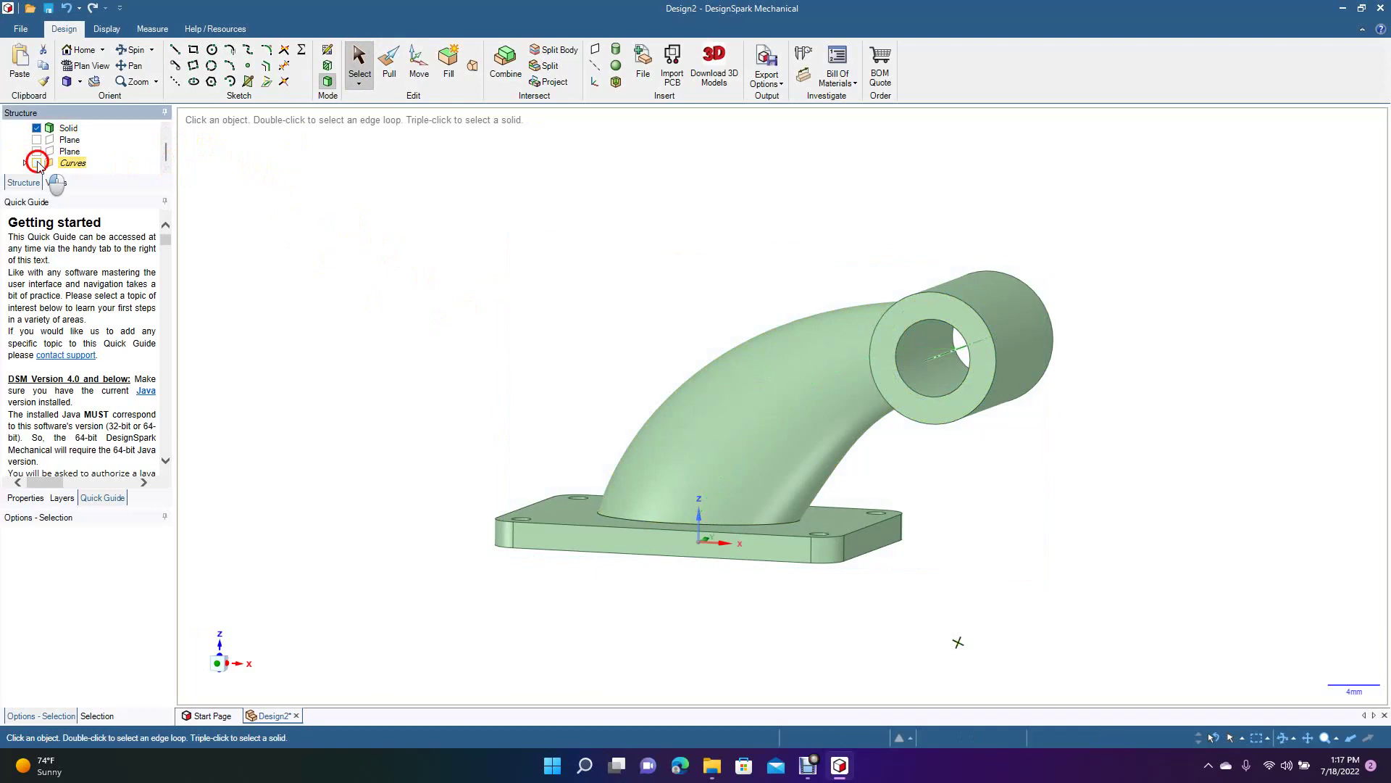
click(888, 376)
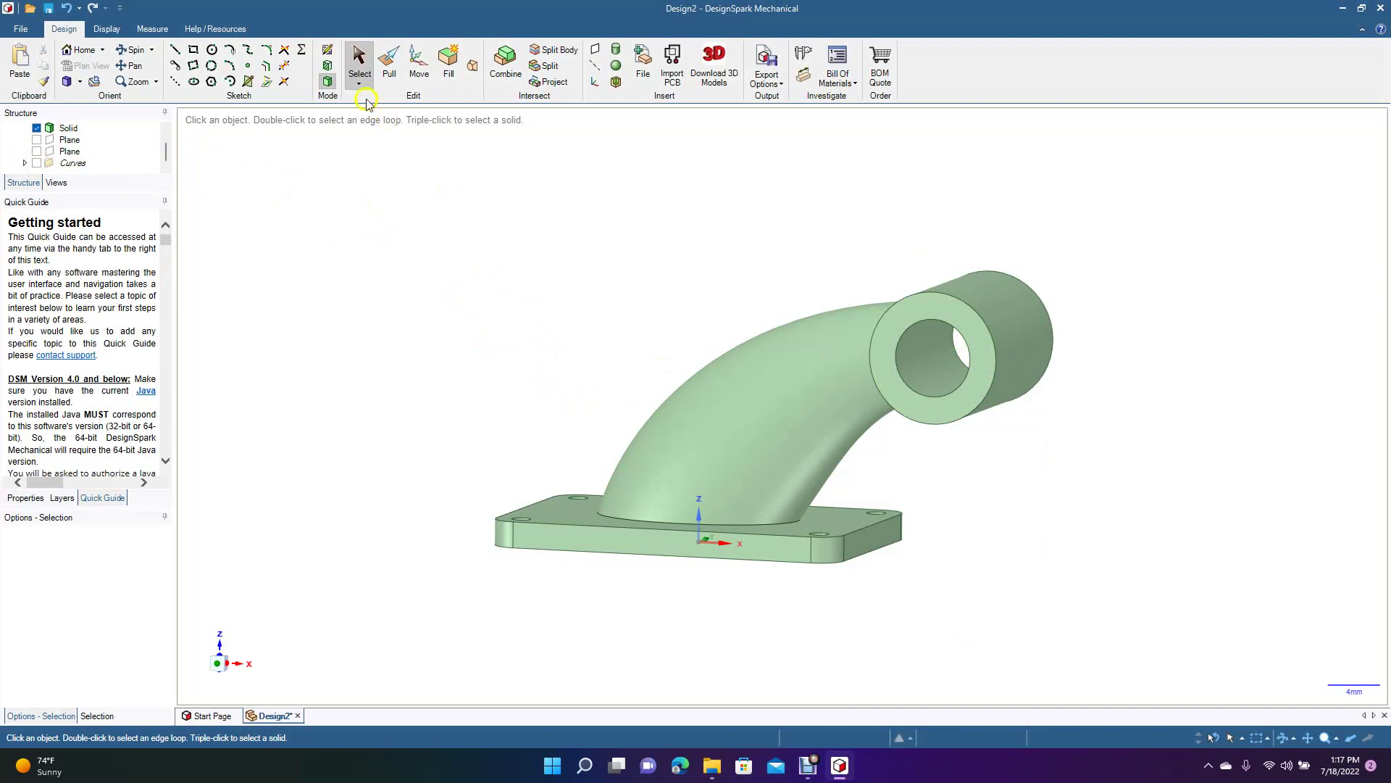
Step: Round the outer circular edges at both ends of the horizontal cylinder with the Pull tool
click(132, 49)
drag(302, 204, 310, 249)
click(389, 64)
click(935, 344)
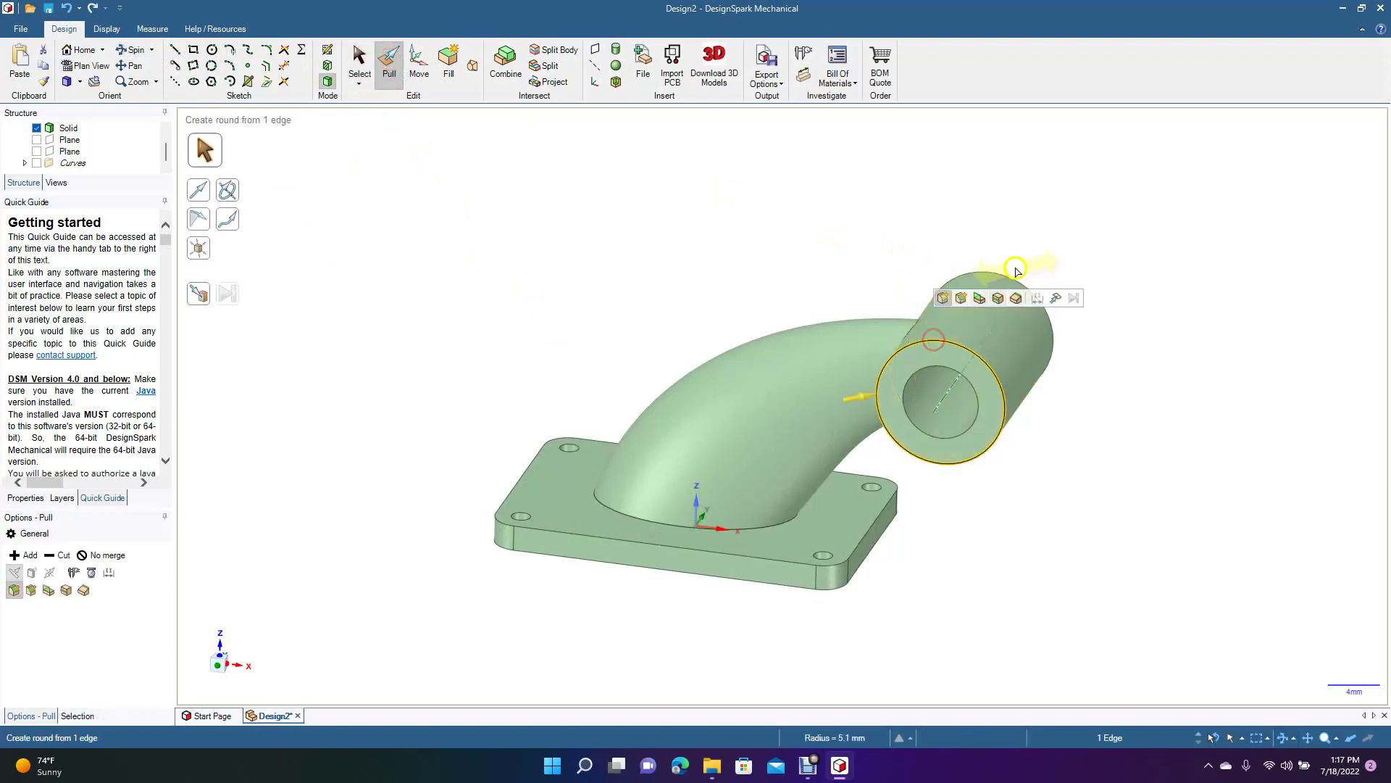
ctrl+click(1006, 276)
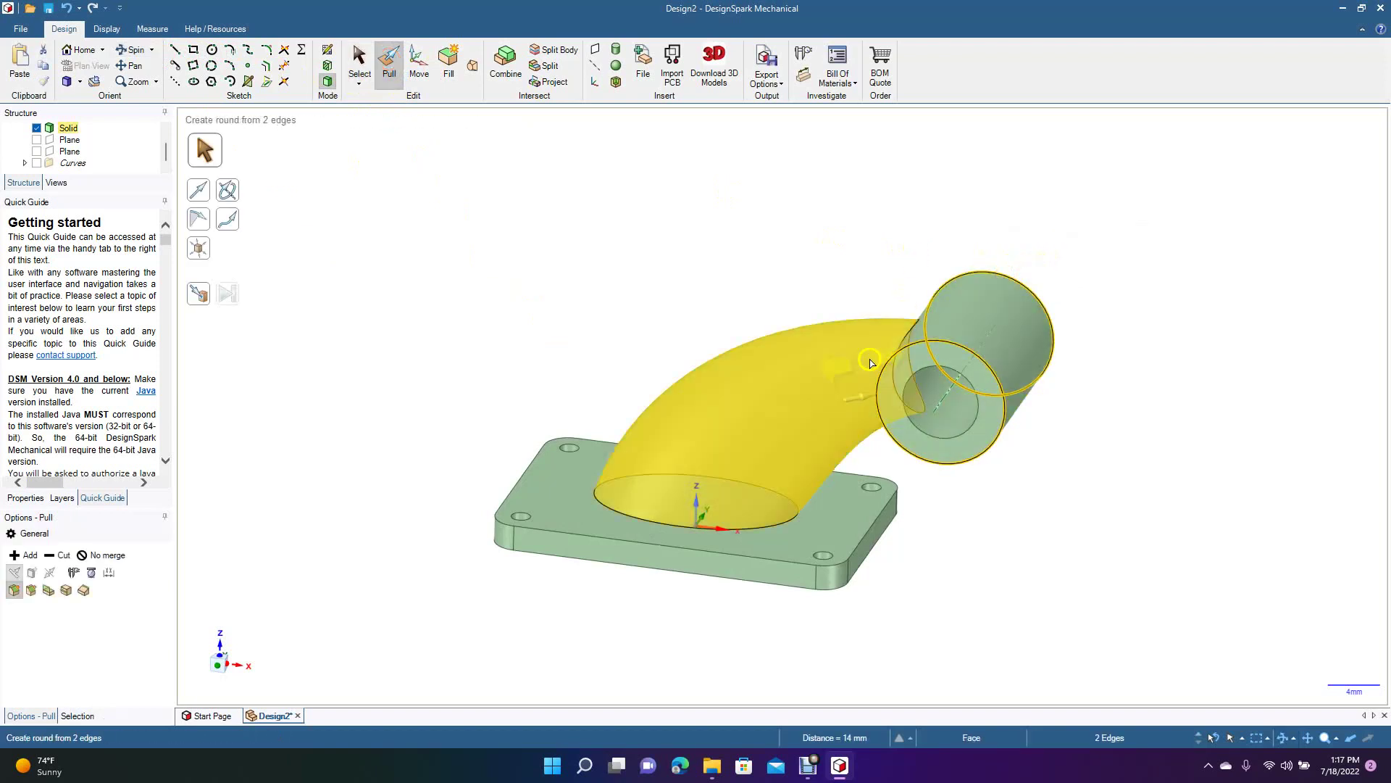
drag(915, 344, 934, 333)
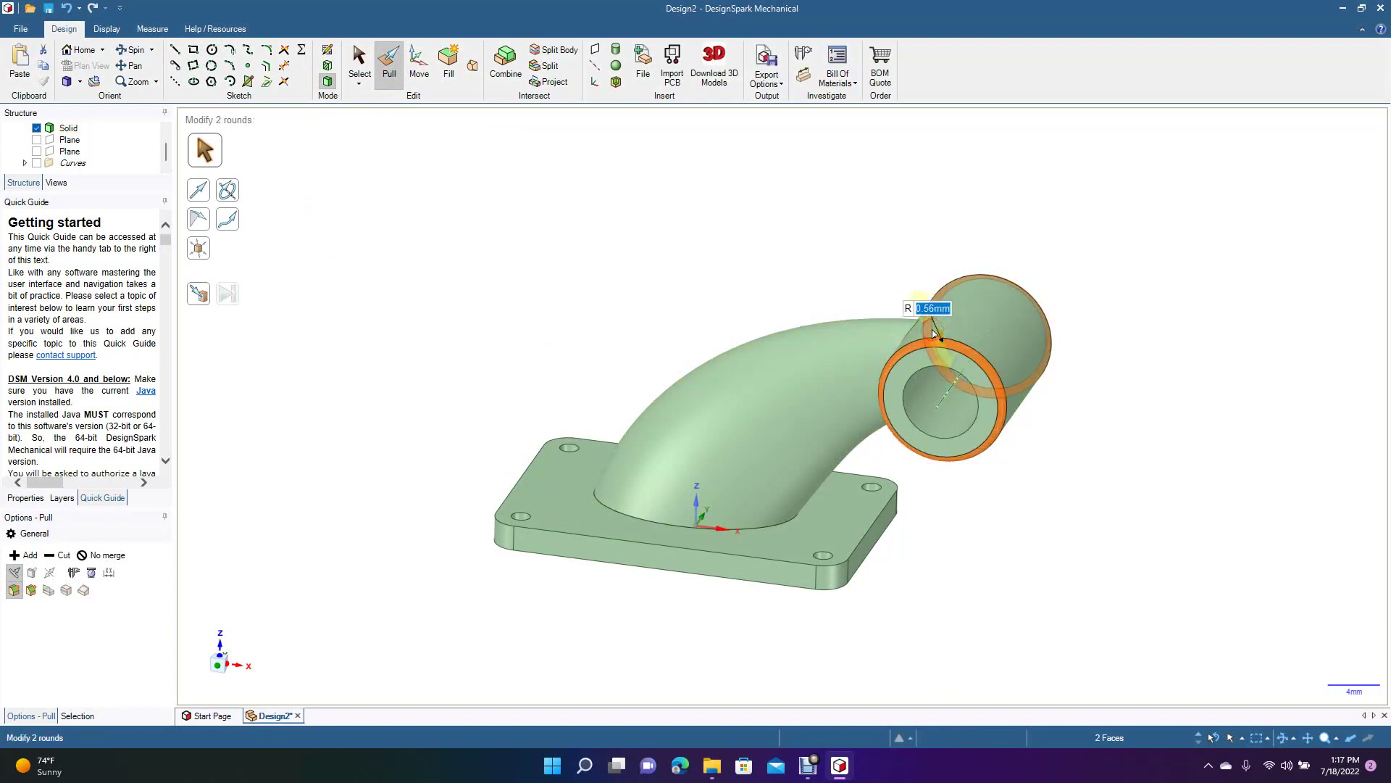
text(0)
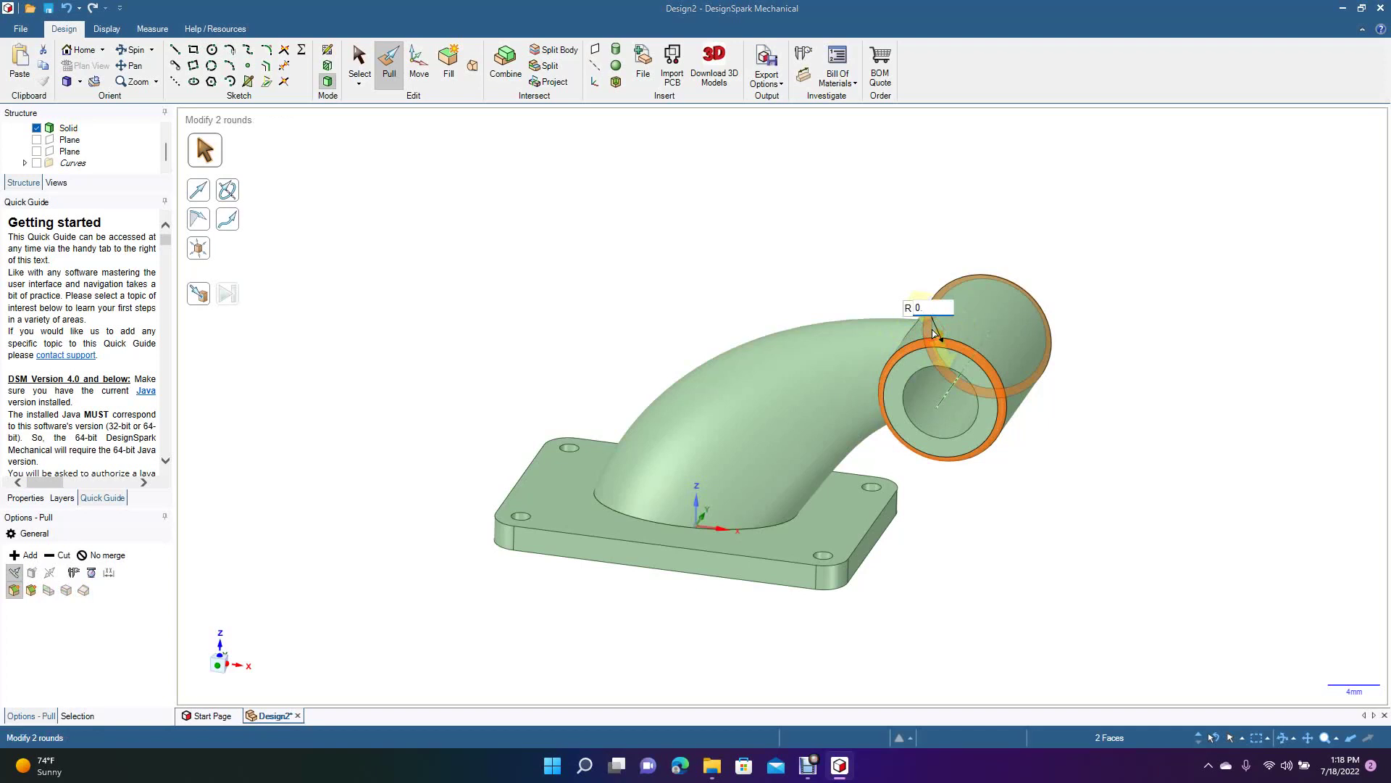
key(Return)
click(858, 266)
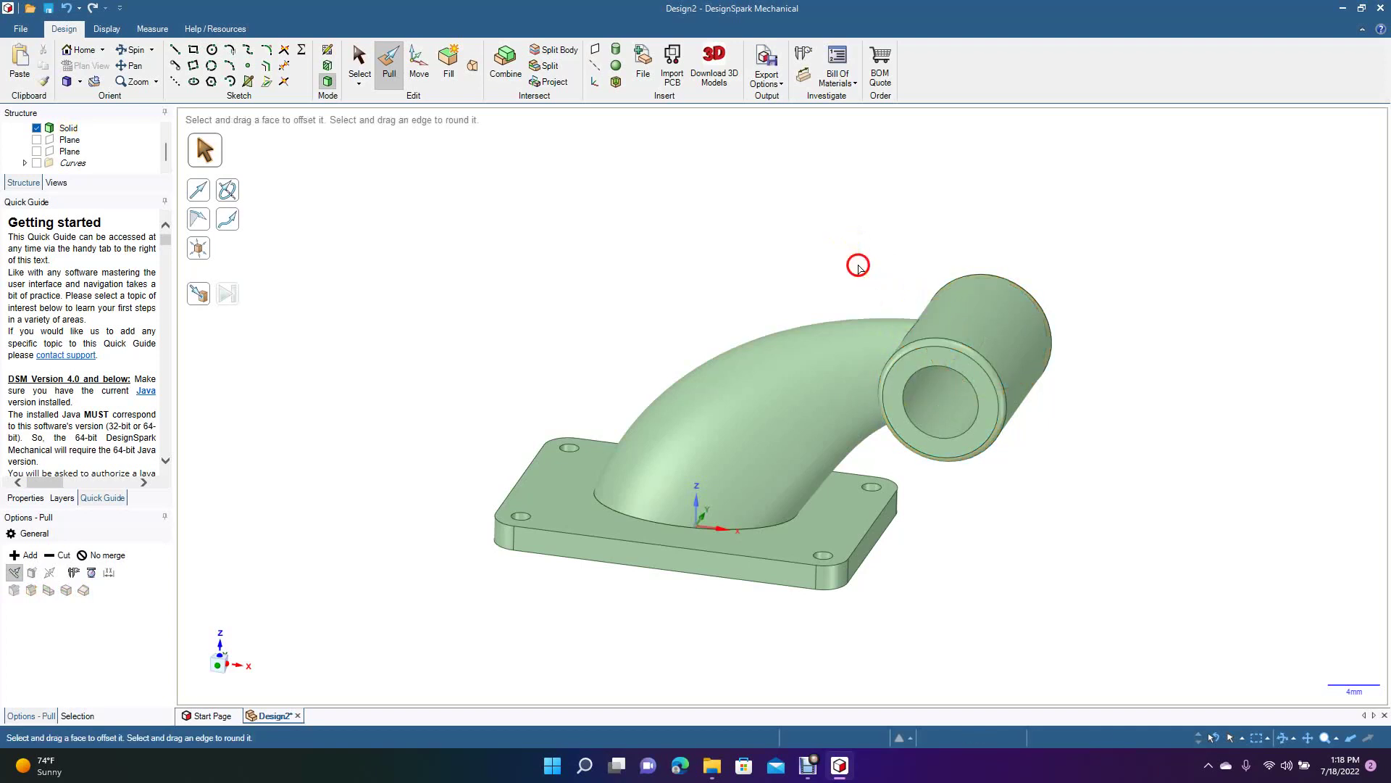
Step: Round the bore's inner edge on the cylinder's front end with a 0.5 mm radius
click(913, 384)
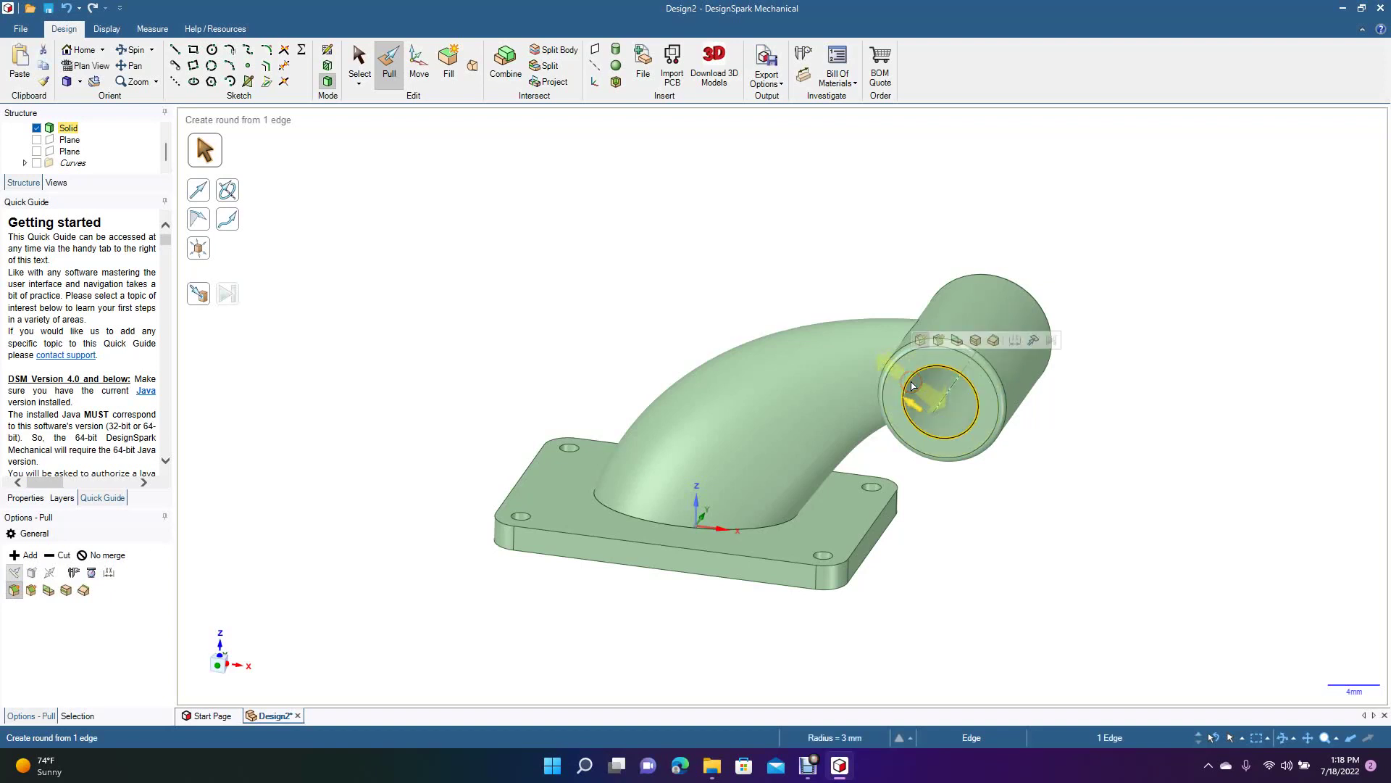
text(0.5)
key(Return)
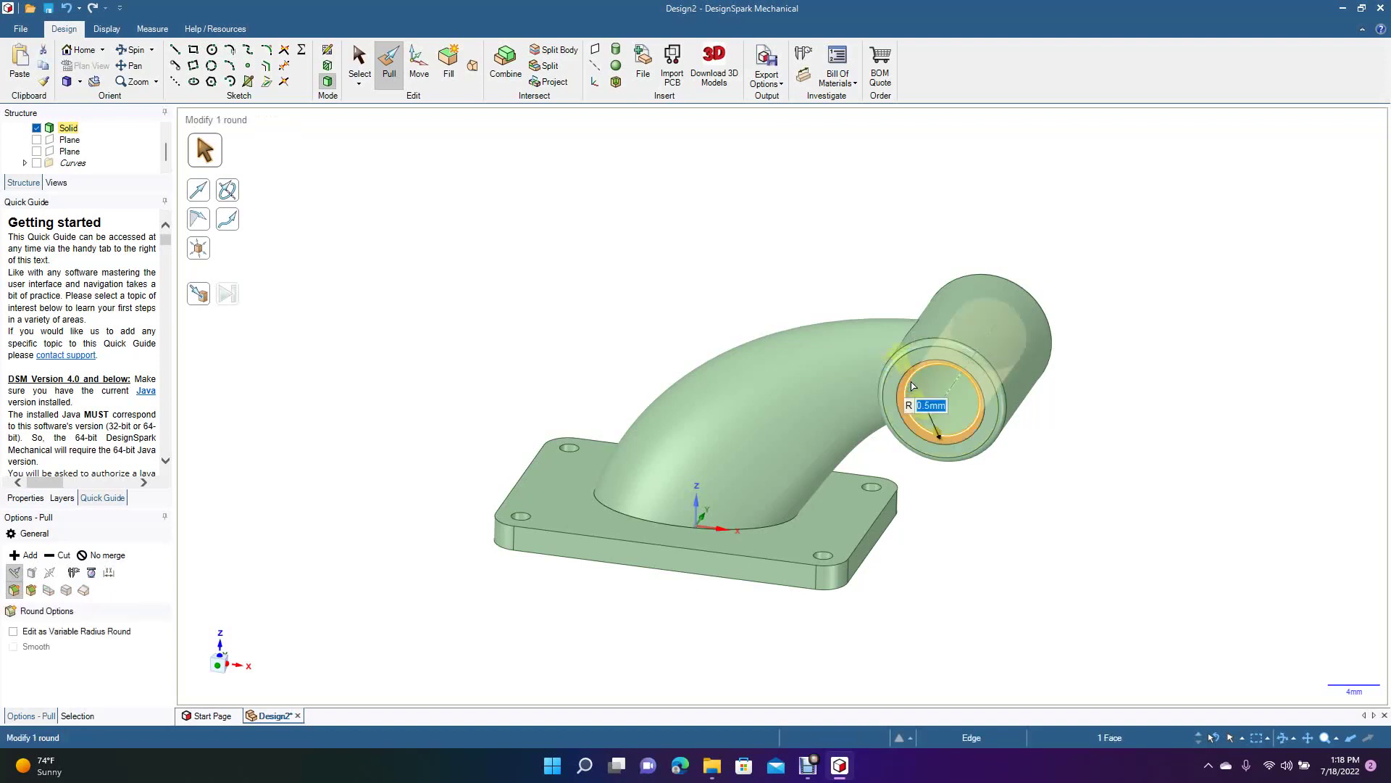
click(738, 230)
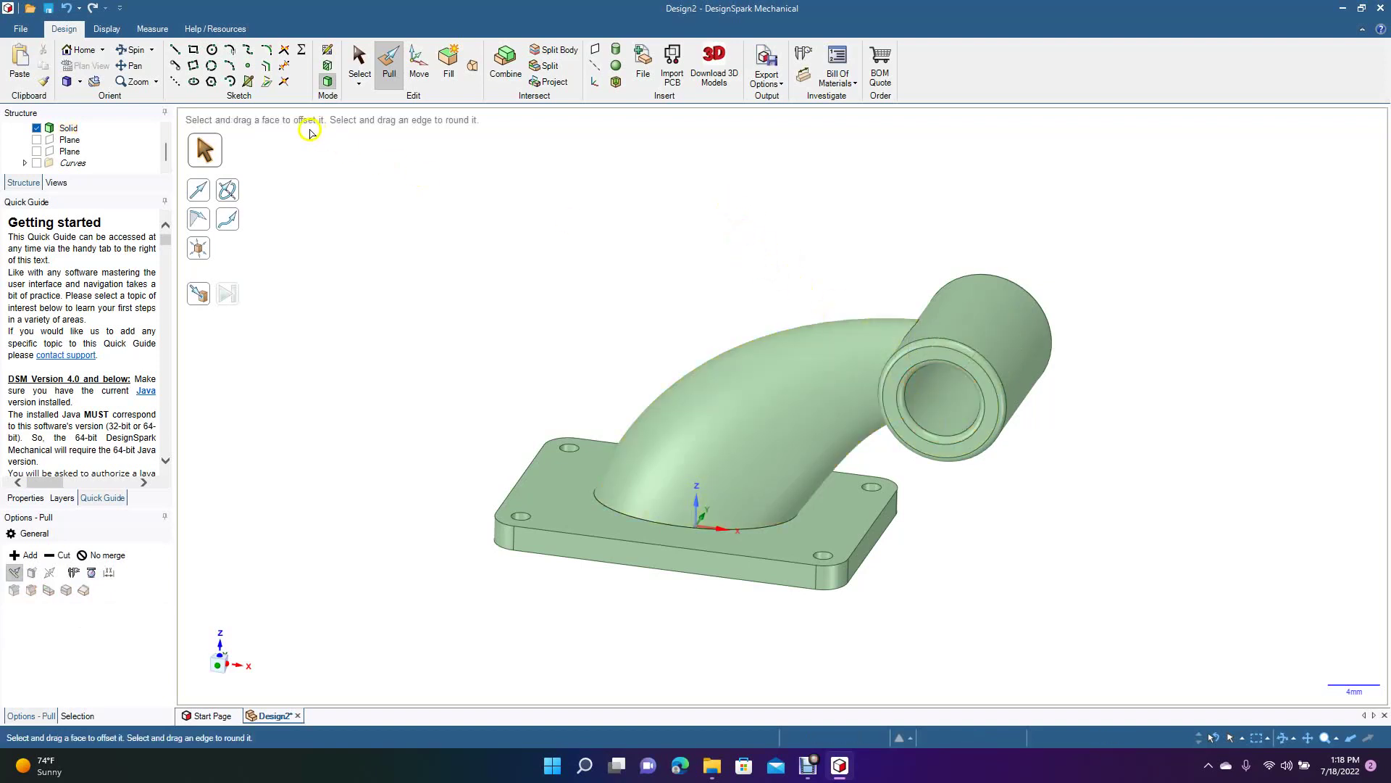
Step: Round the bore's inner edge on the cylinder's opposite end with a 0.5 mm radius
click(132, 50)
drag(802, 466, 456, 512)
click(388, 61)
click(623, 361)
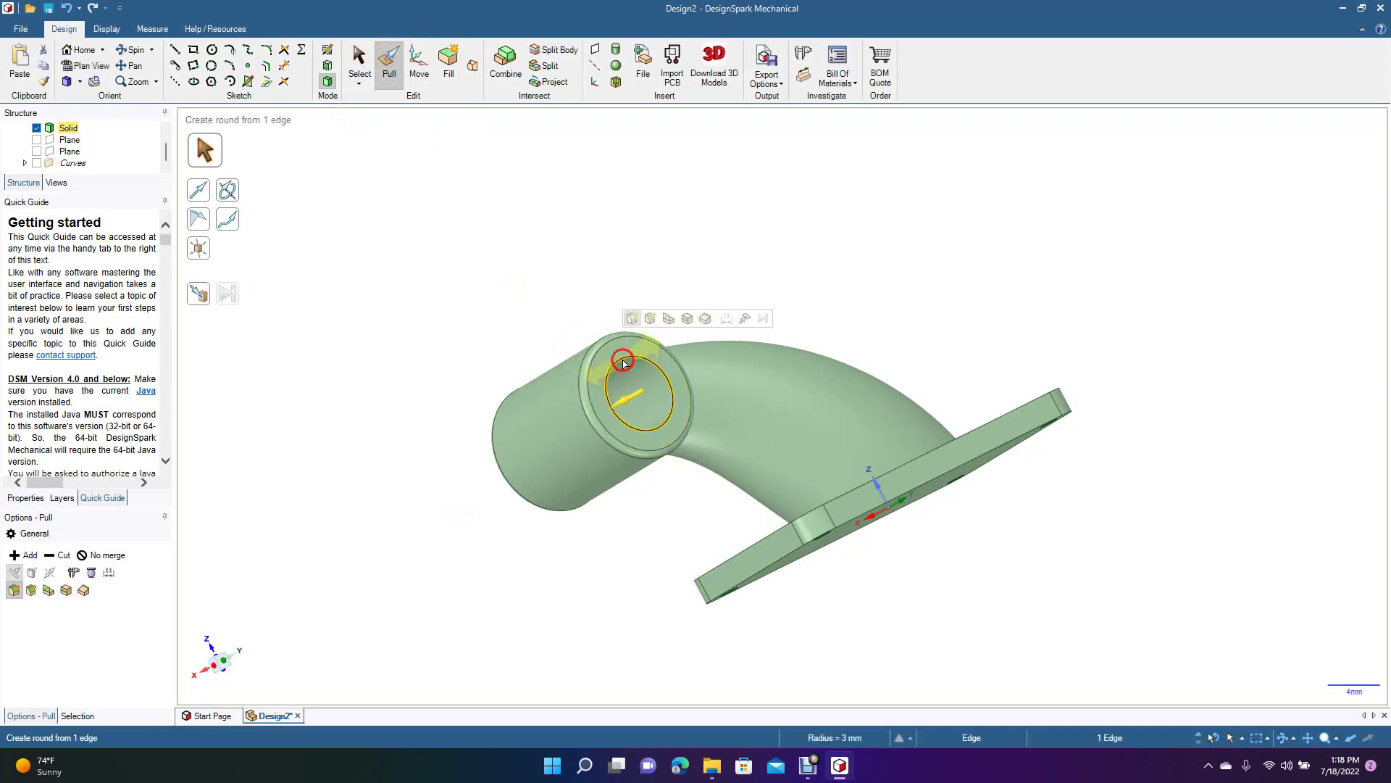
text(0.5)
key(Return)
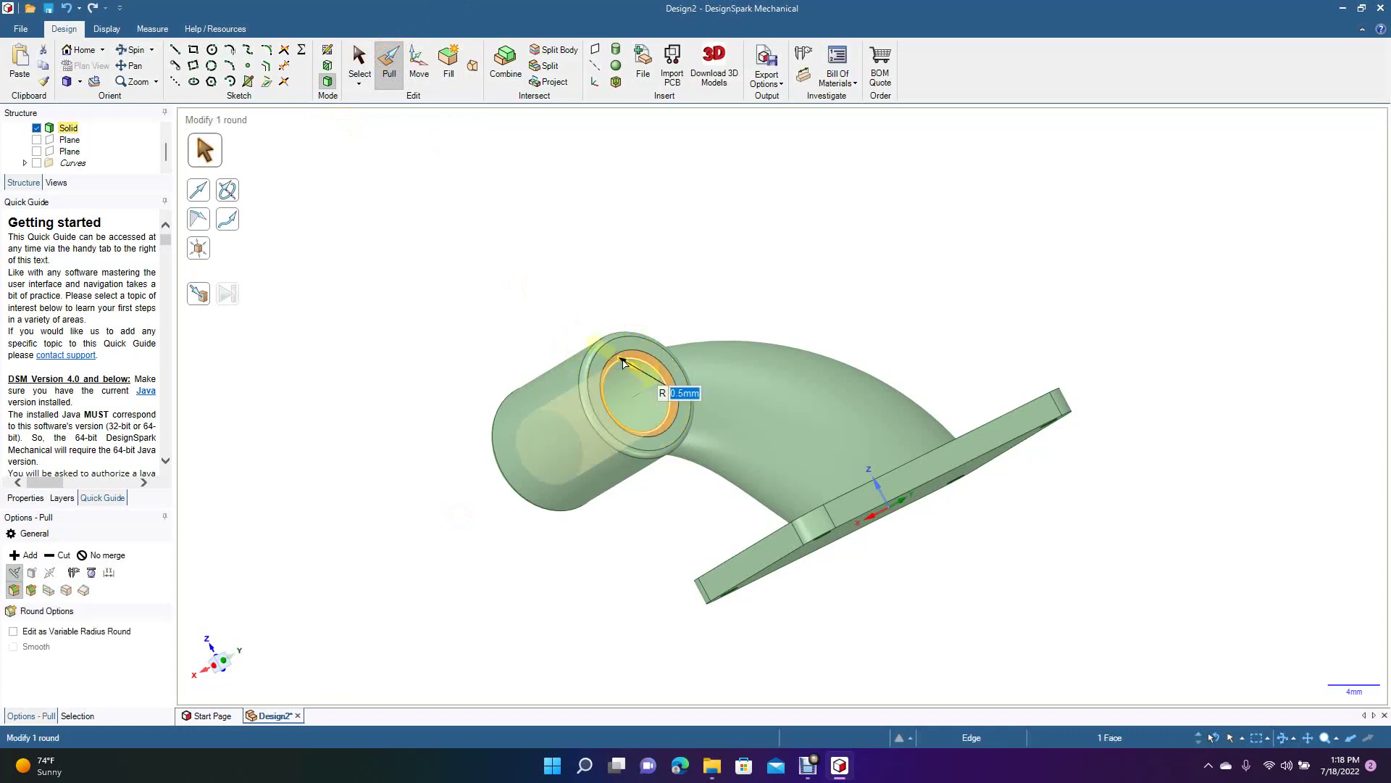
Step: Select the outer edge loop of the plate's upper face and round it with a radius of about 0.33 mm
click(135, 50)
mouse_move(507, 267)
mouse_down()
mouse_move(553, 379)
mouse_move(811, 323)
mouse_move(699, 307)
mouse_up()
click(356, 58)
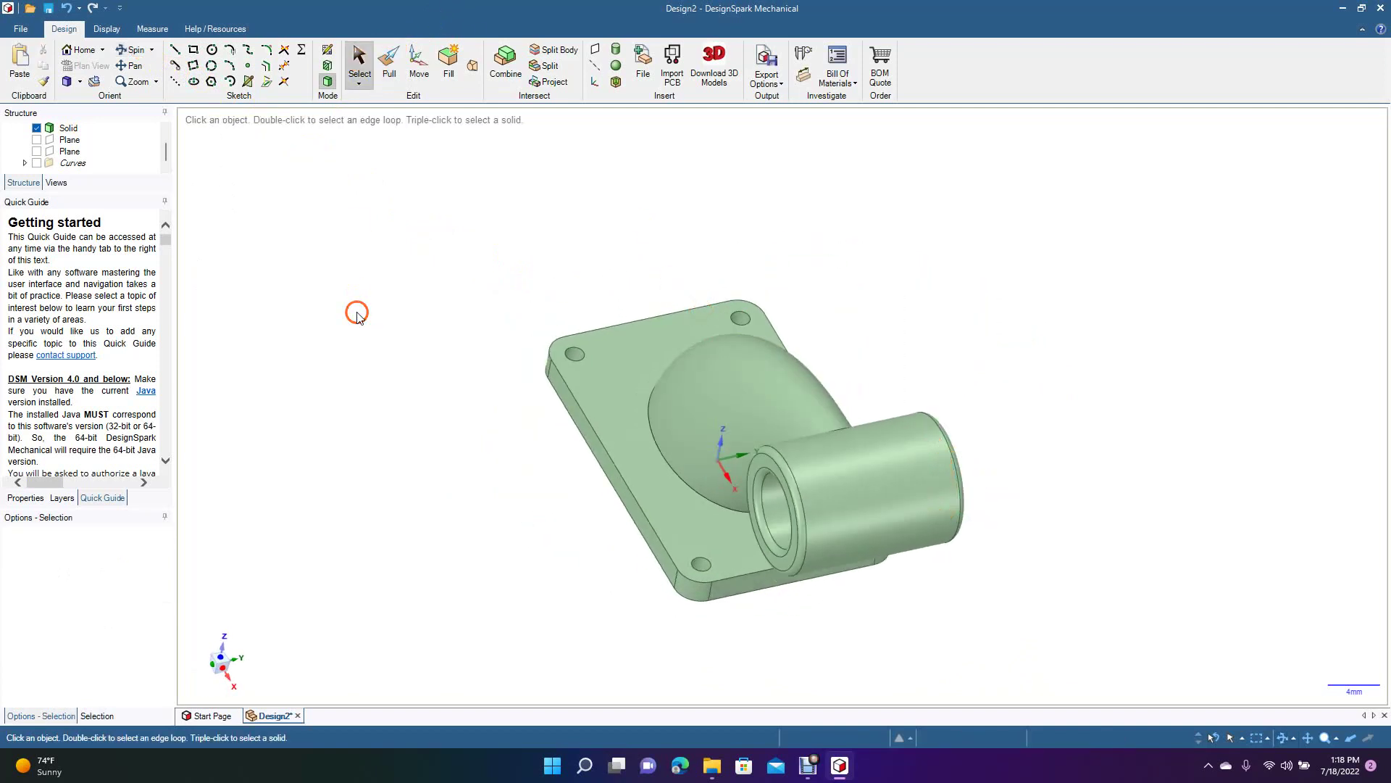
double_click(615, 460)
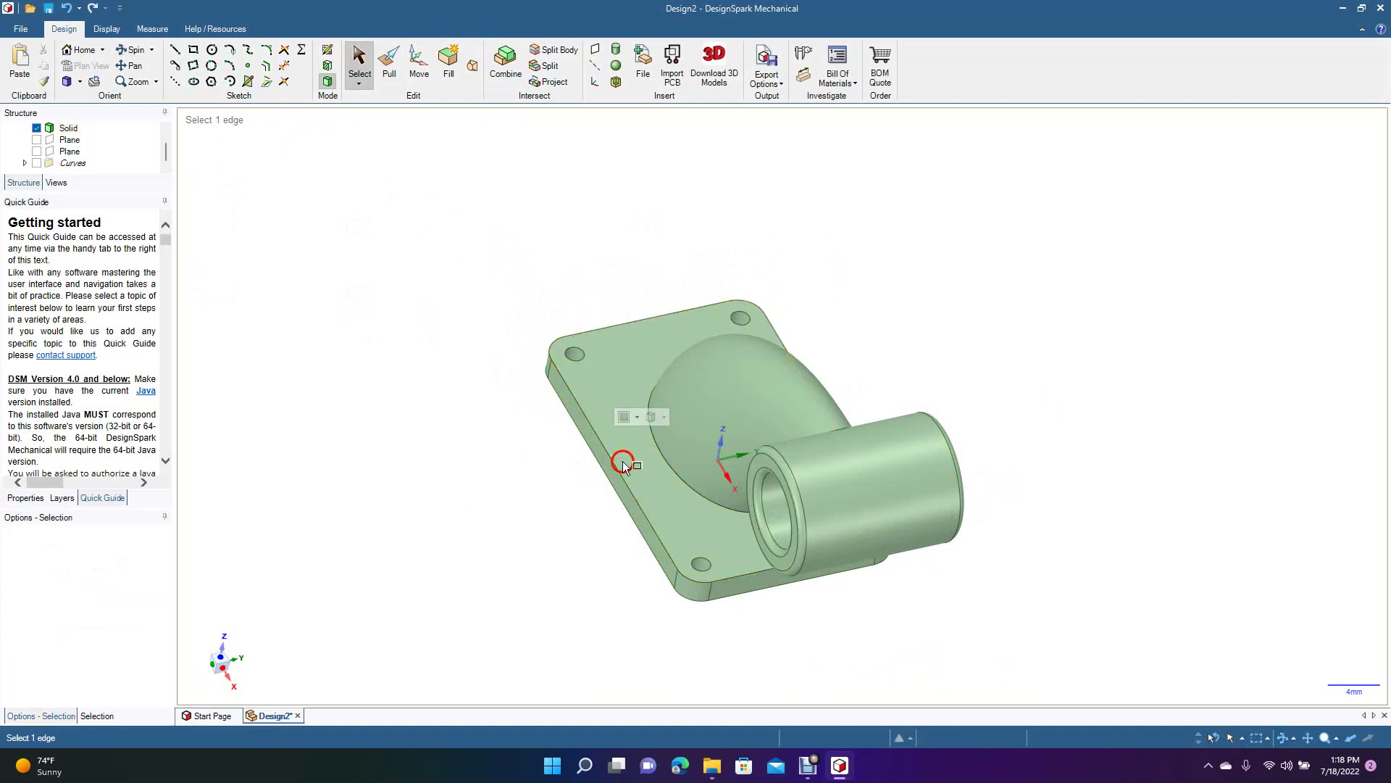
click(616, 464)
double_click(616, 464)
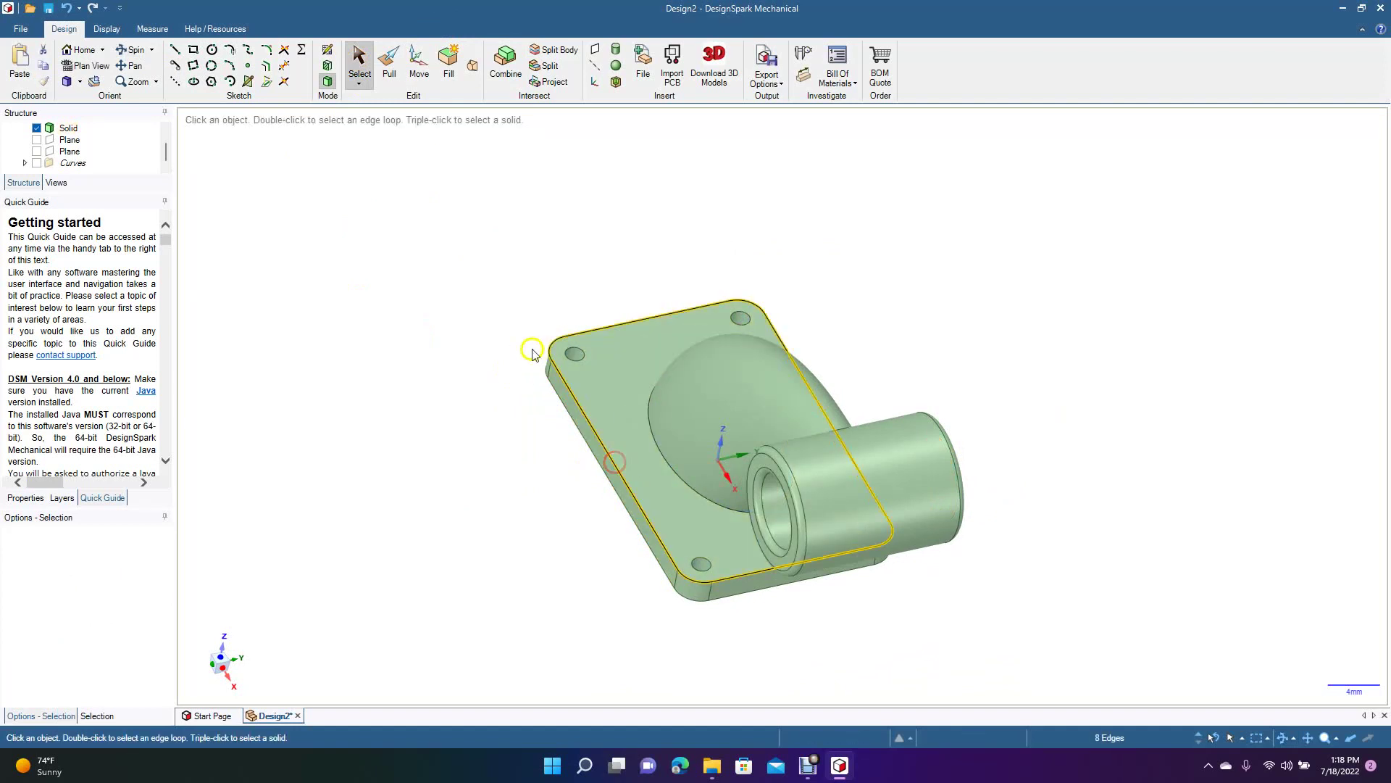
click(391, 64)
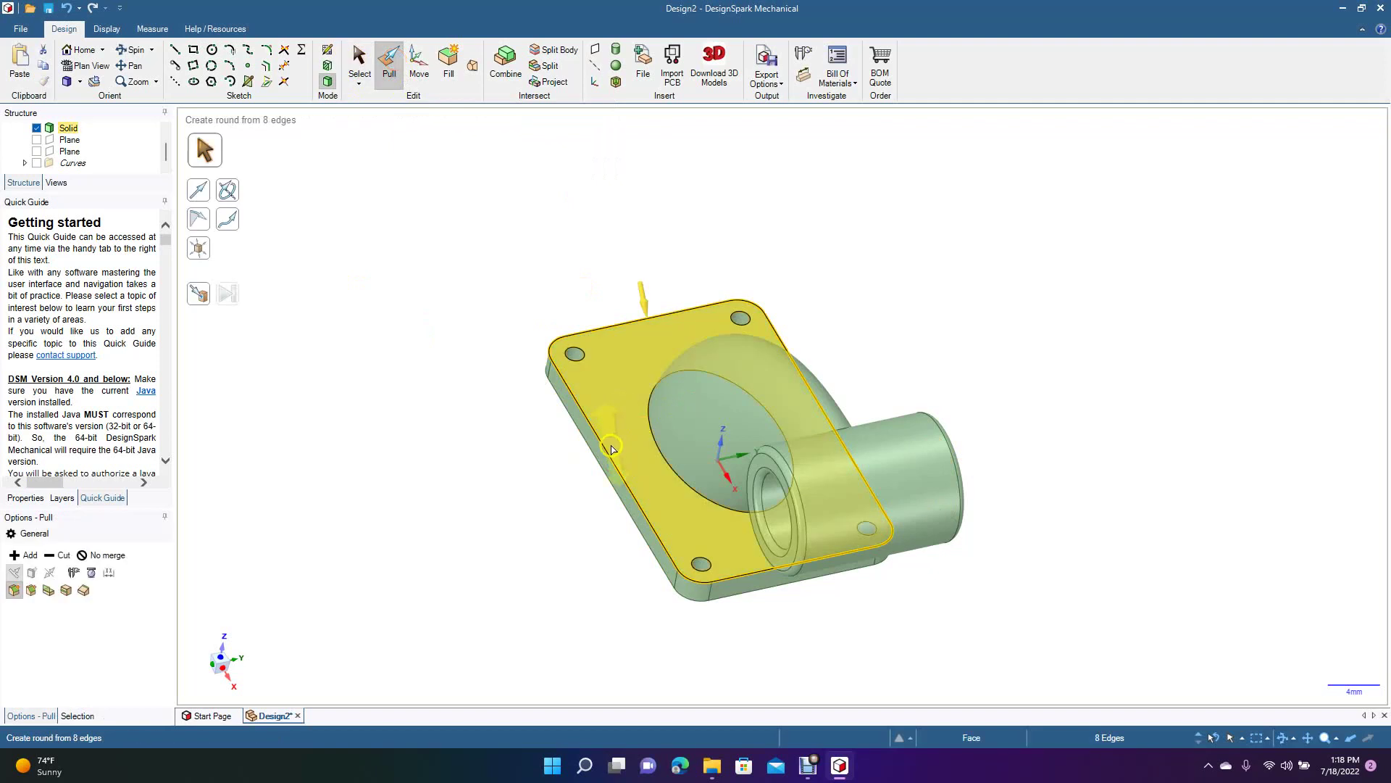
drag(606, 450, 639, 456)
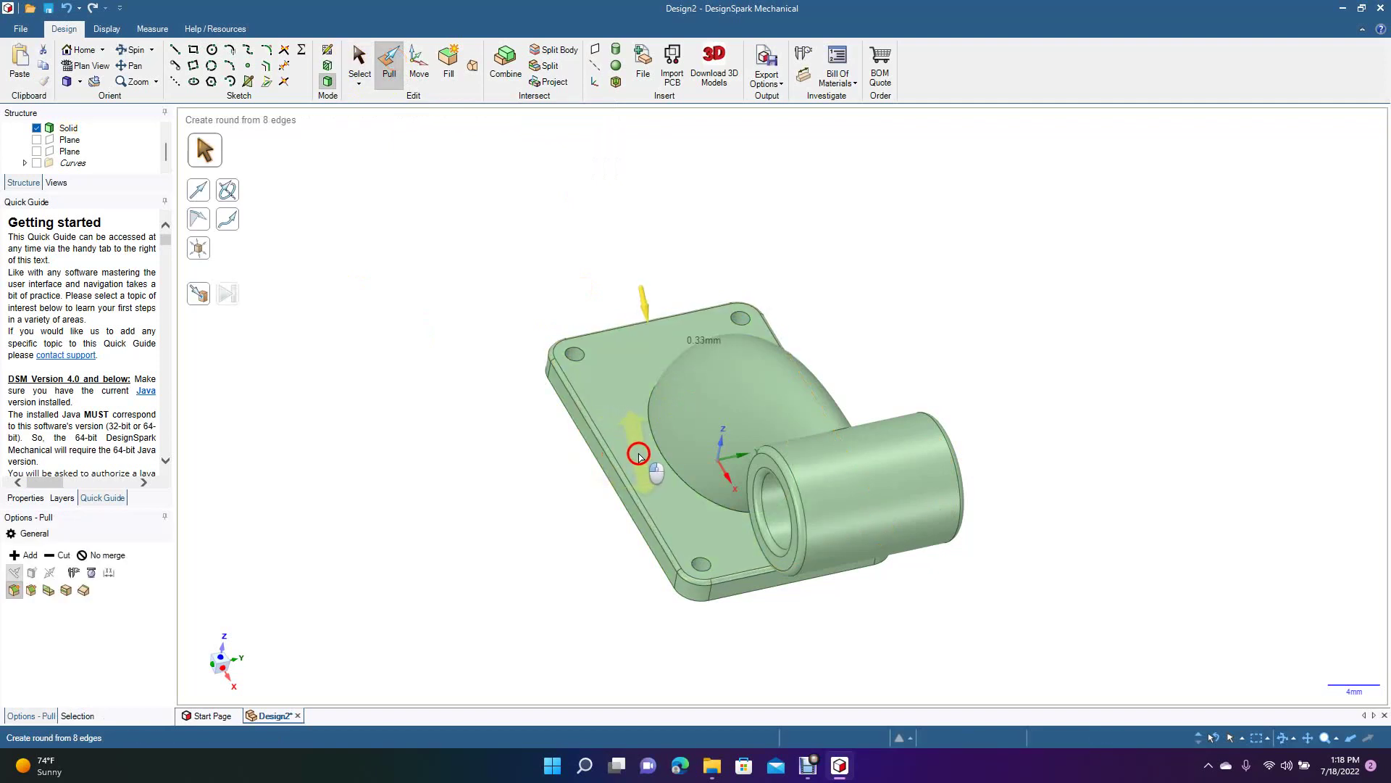
drag(638, 454, 637, 452)
click(538, 450)
Step: Chamfer the upper edge of the corner hole on the negative Y side of the plate's end away from the cylinder
click(358, 56)
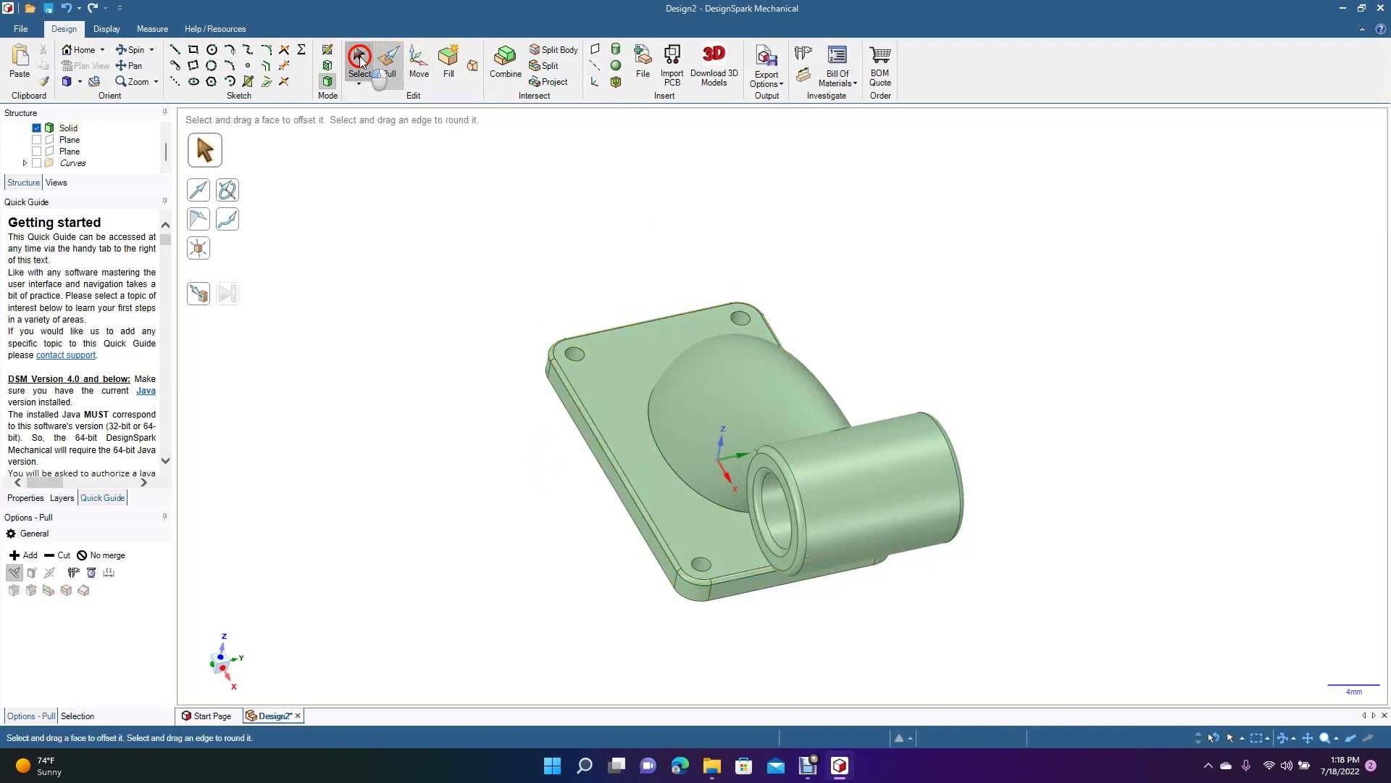
click(583, 358)
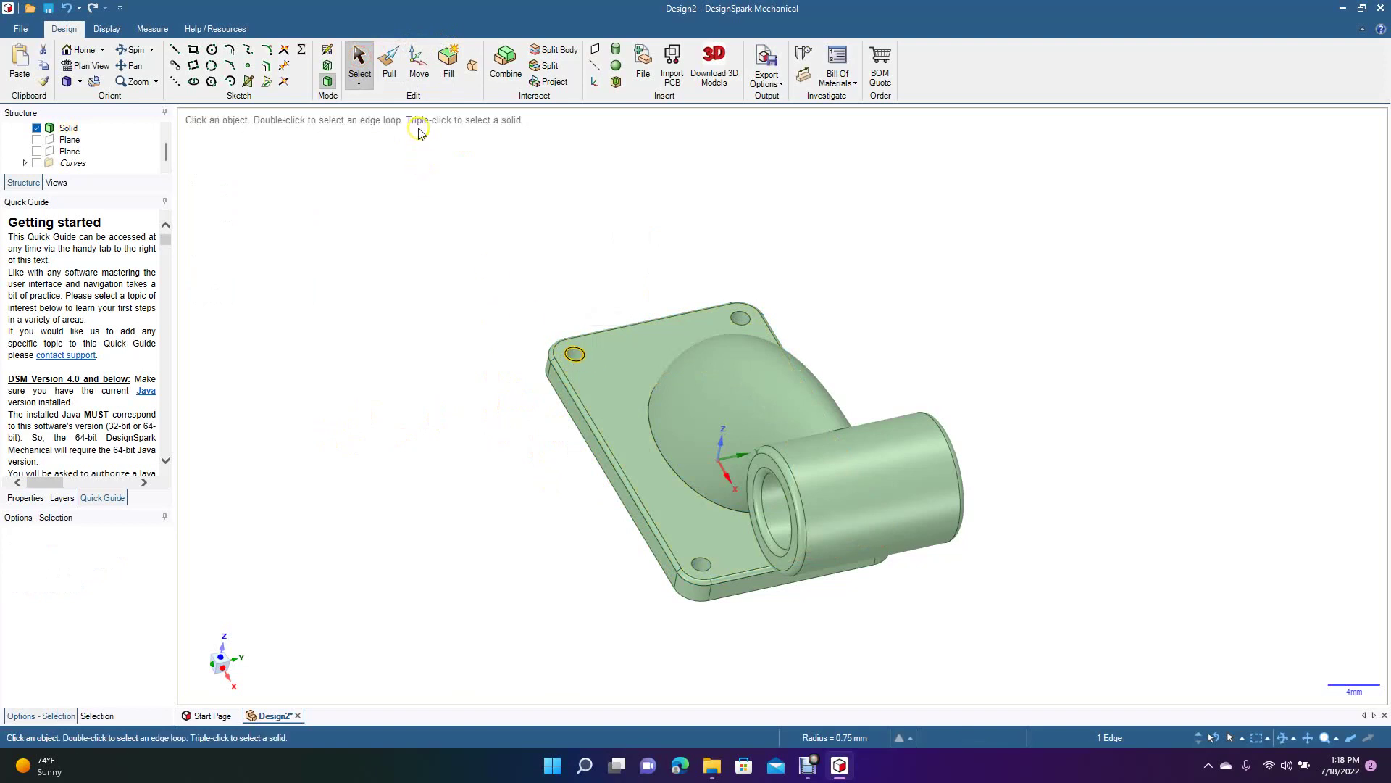
click(389, 61)
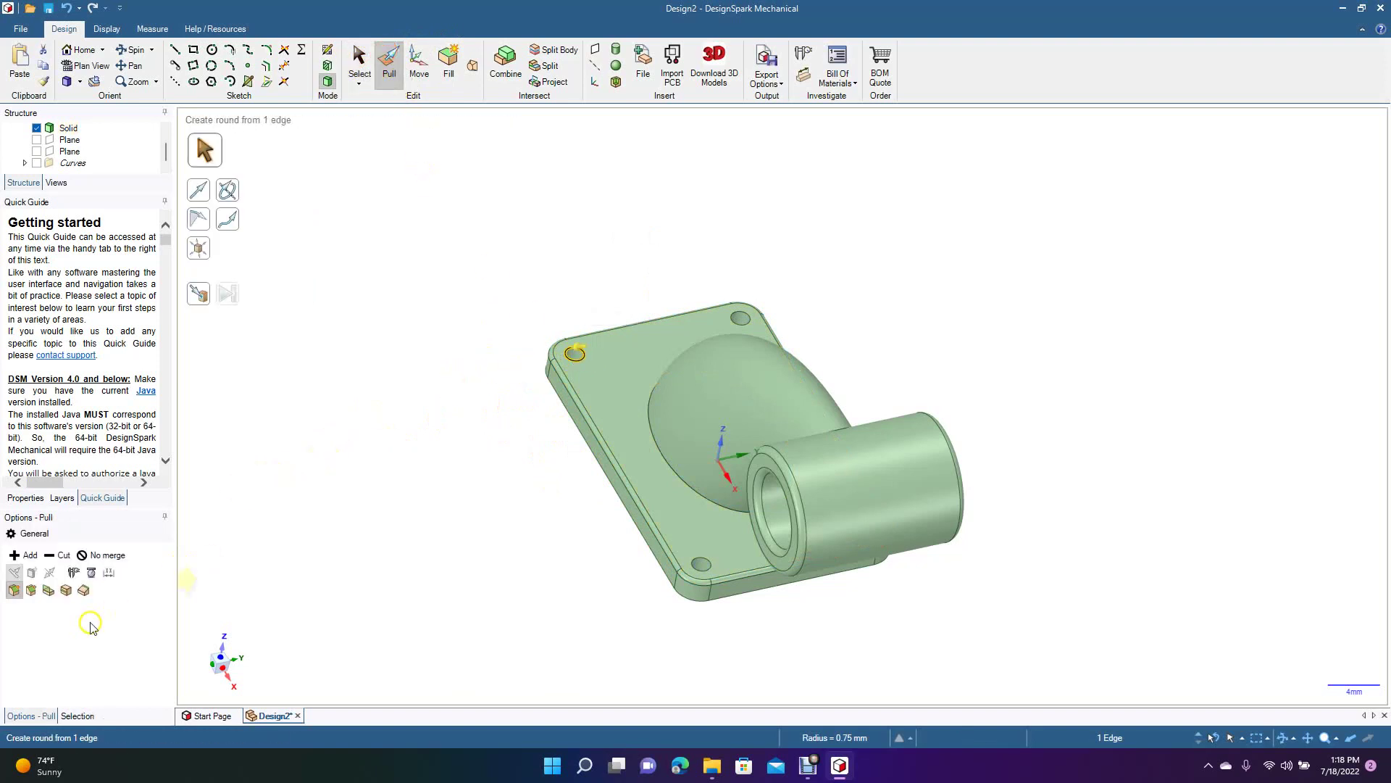
click(31, 590)
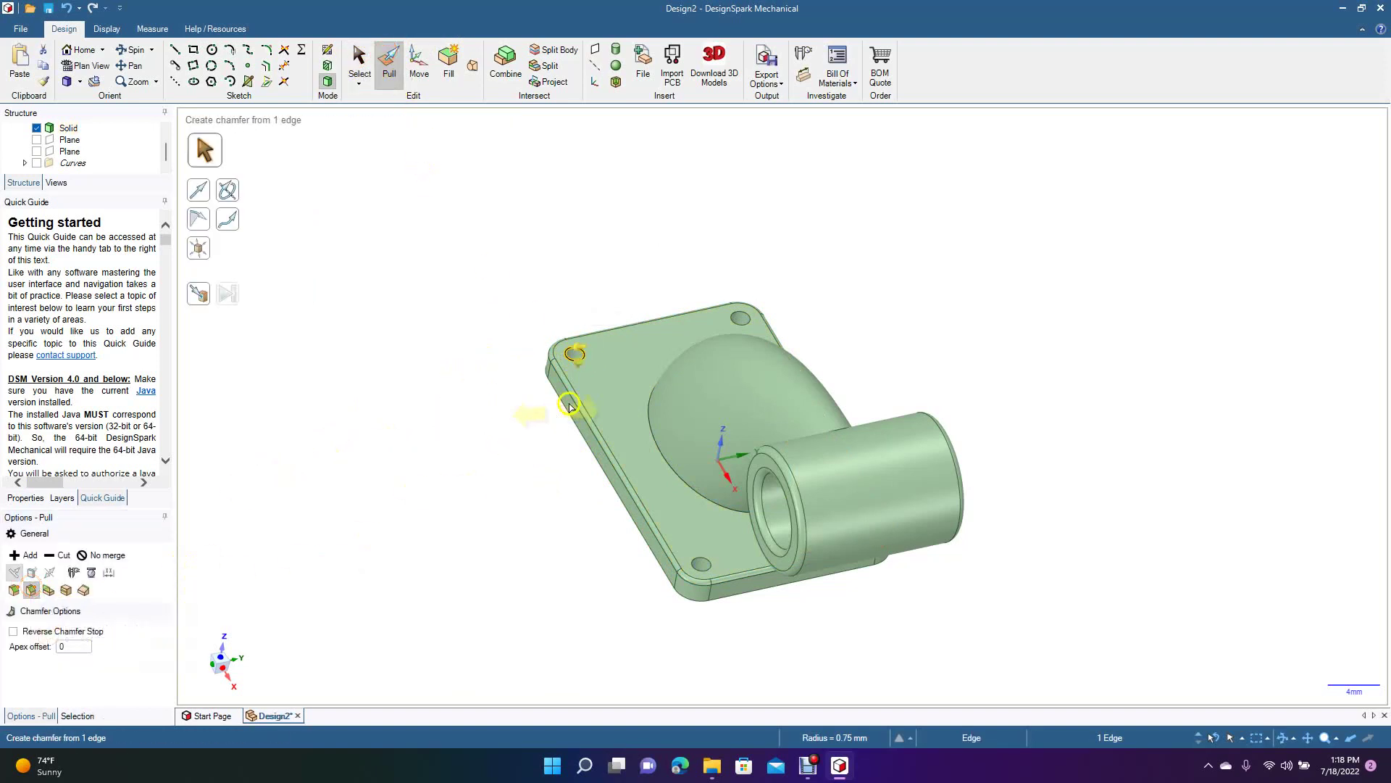
click(579, 356)
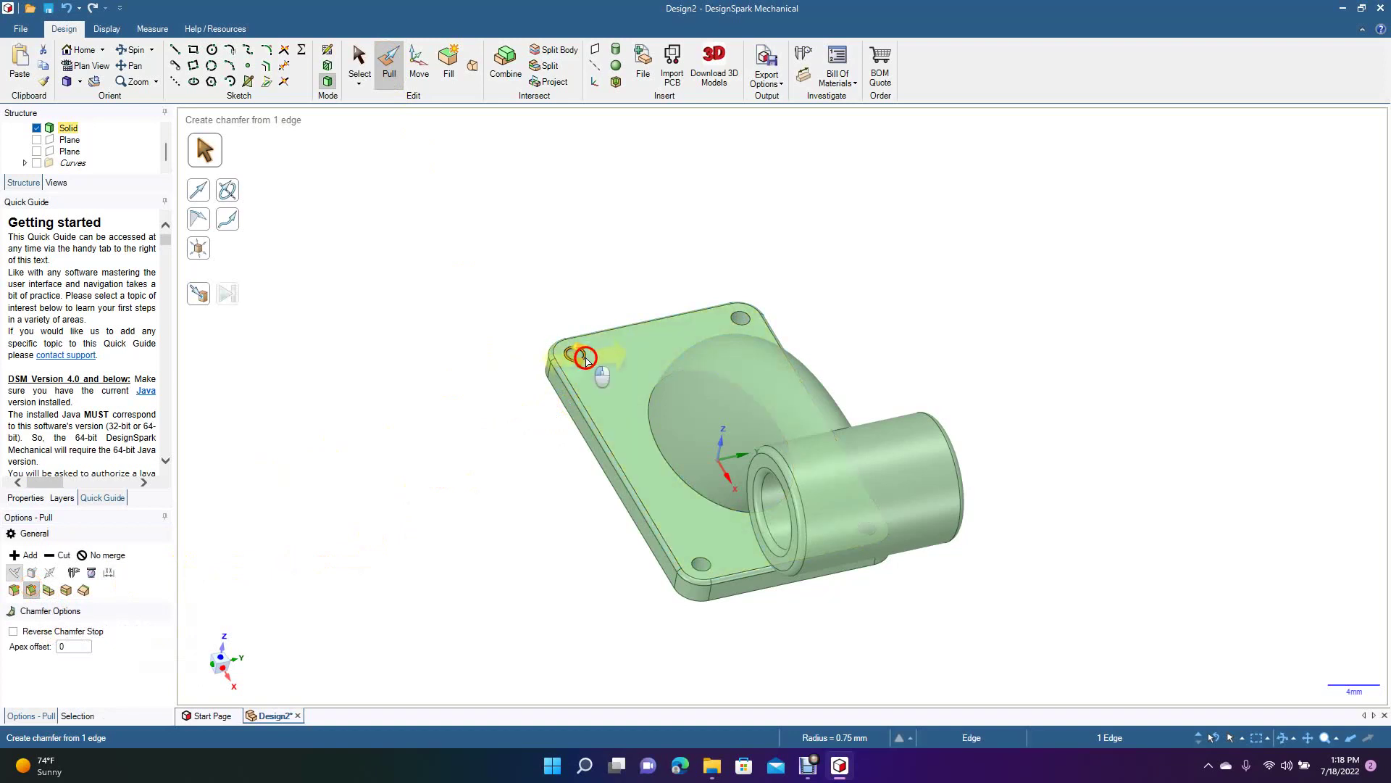
drag(589, 373, 579, 374)
click(504, 457)
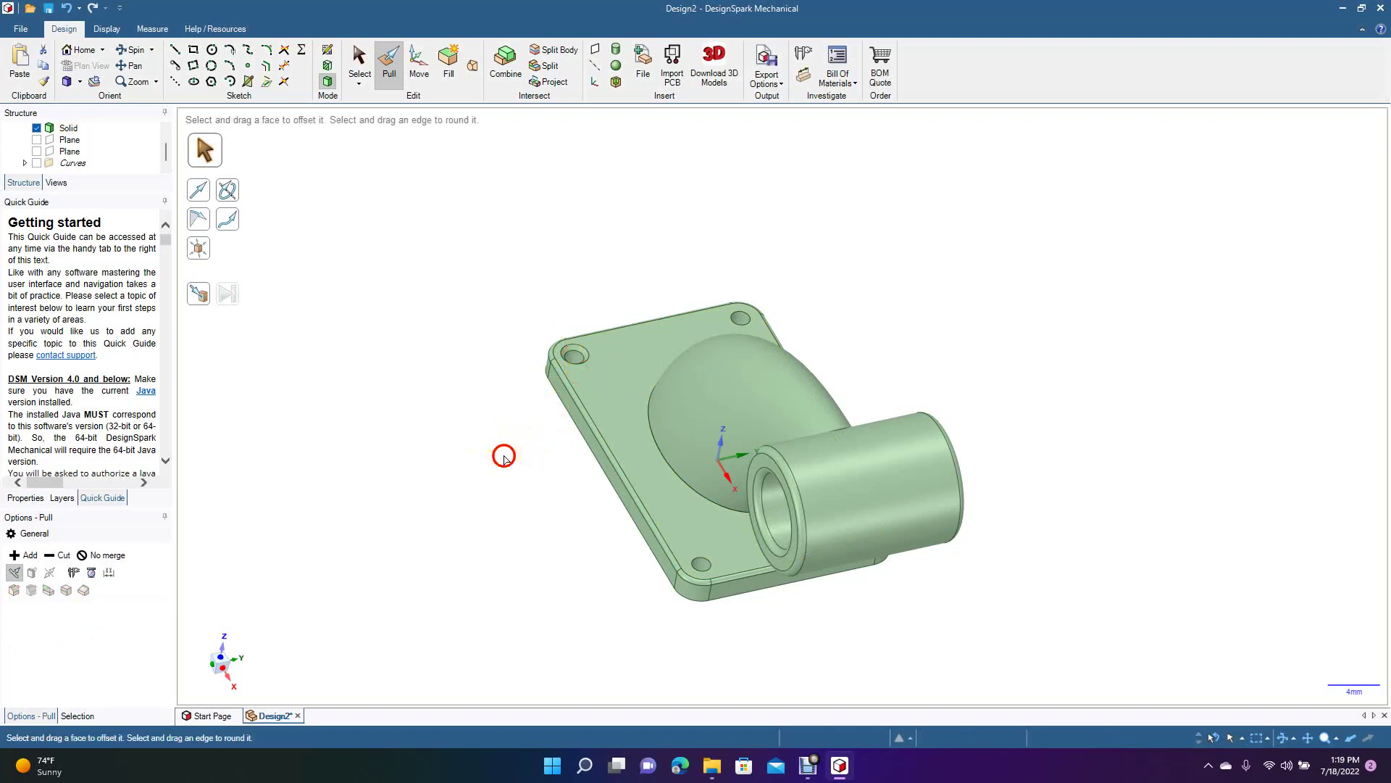
Step: Chamfer the upper edge of the corner hole on the positive Y side of that same plate end by 0.34 mm
click(745, 325)
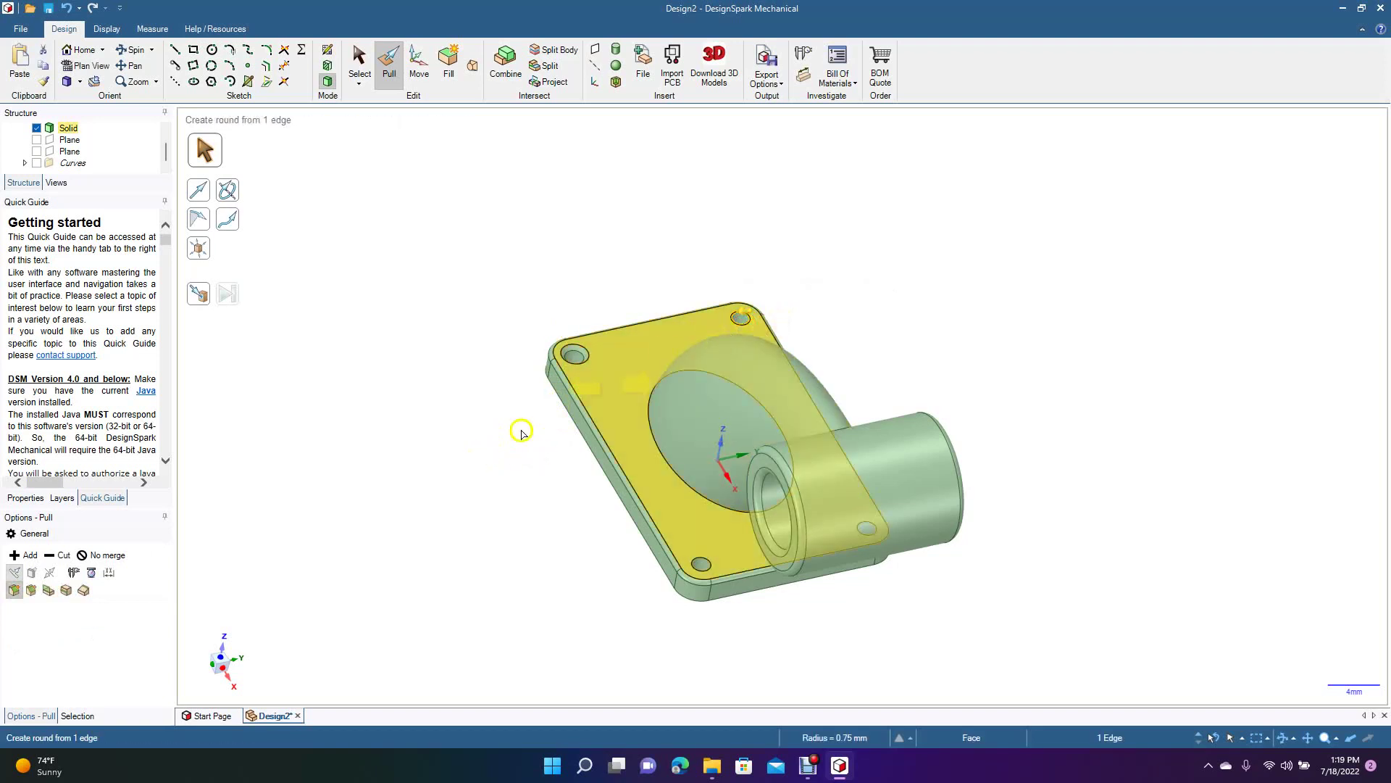
click(30, 591)
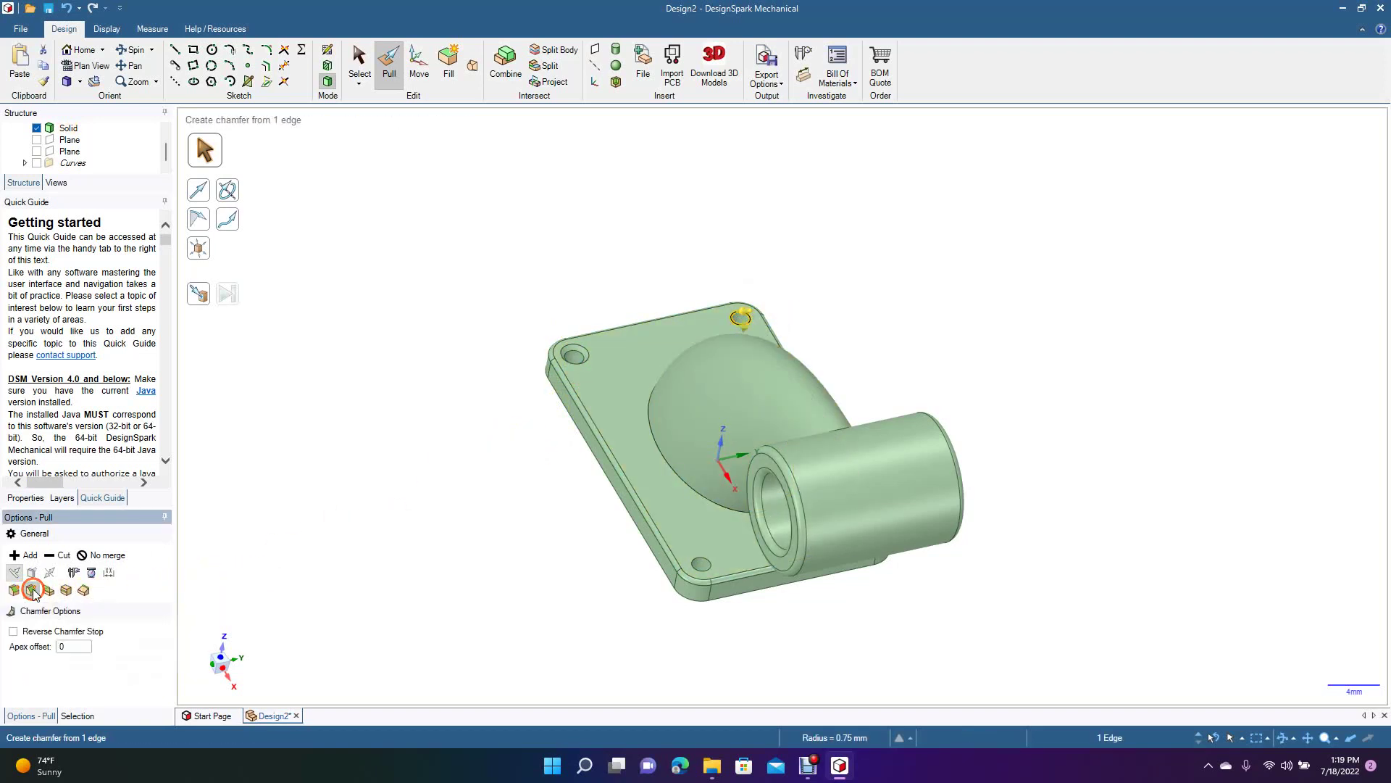
key(space)
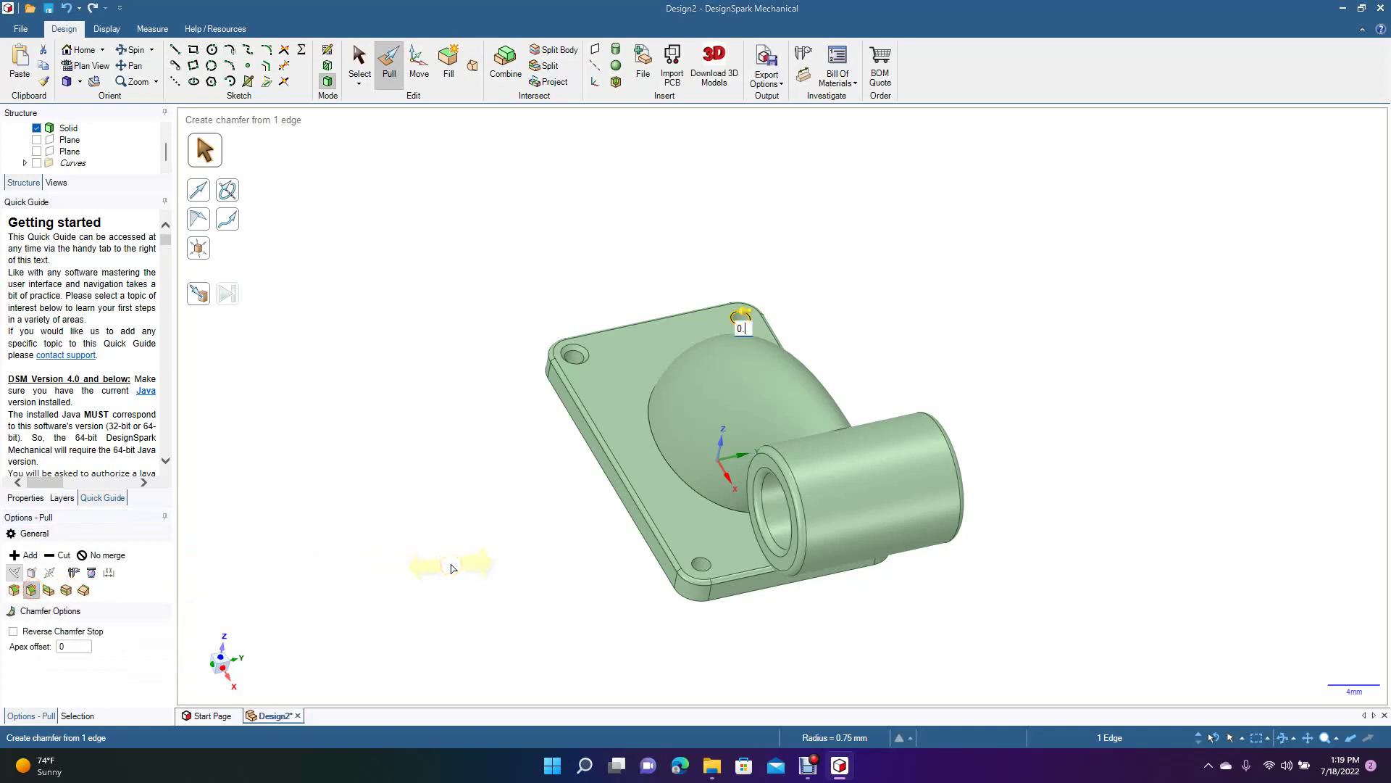
text(.34)
key(Return)
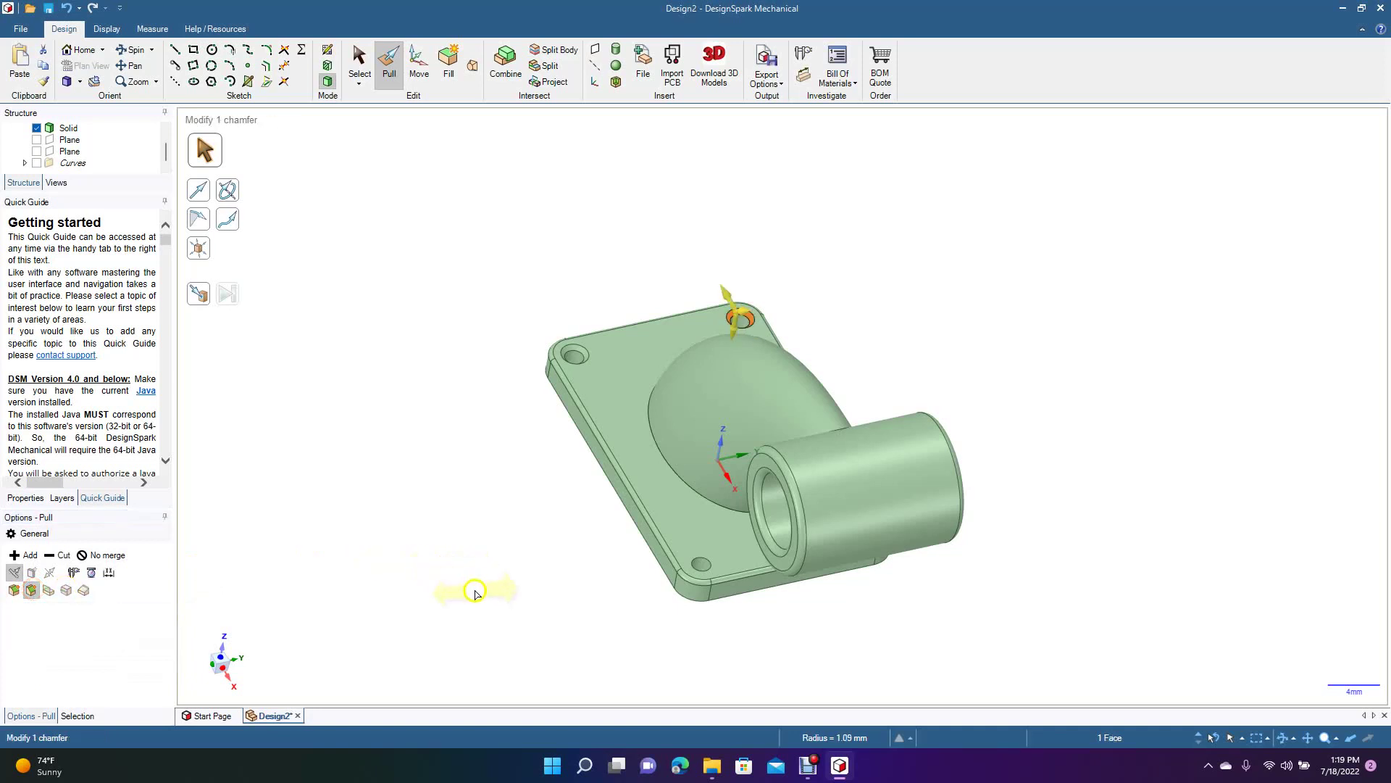
Step: Chamfer the upper edge of the corner hole on the negative Y side of the plate's cylinder end by 0.34 mm
click(482, 587)
click(700, 570)
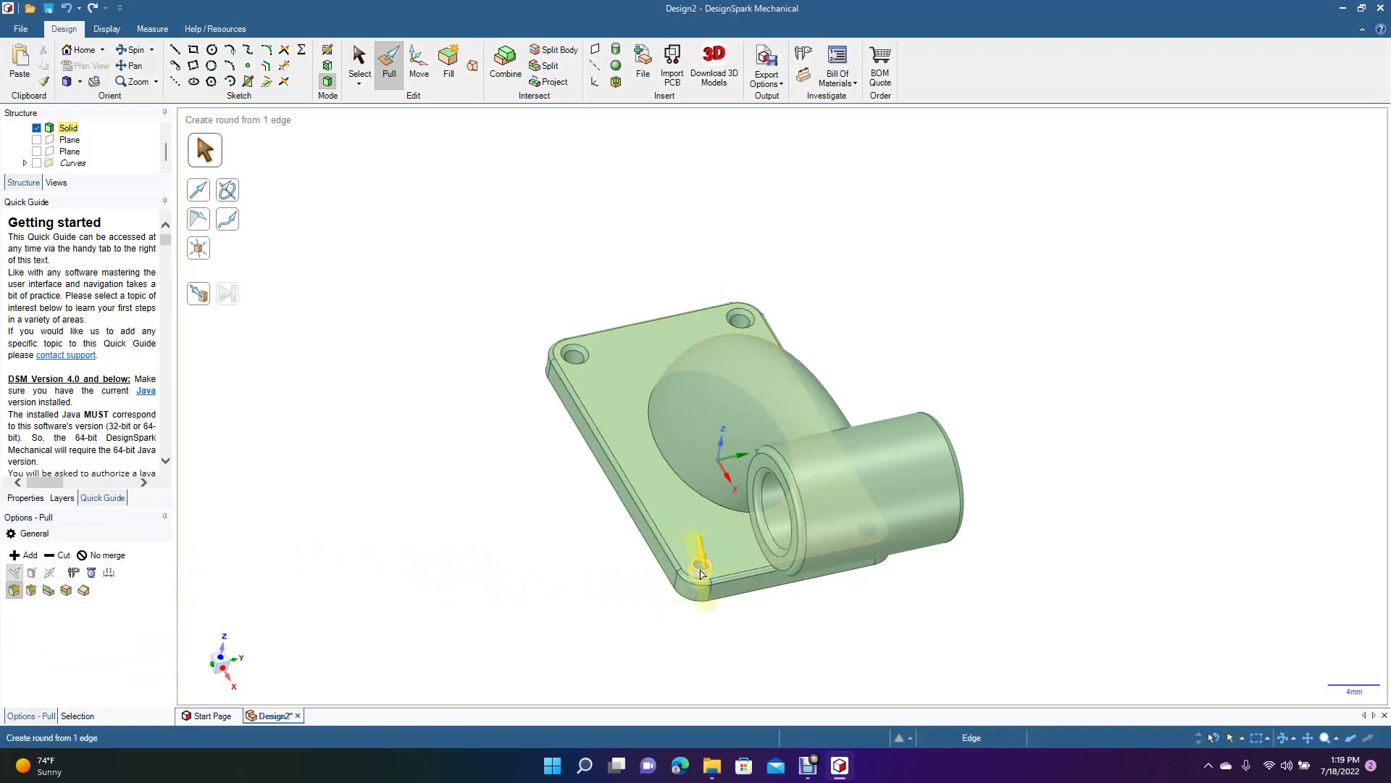
click(32, 590)
key(space)
text(0.34)
key(Return)
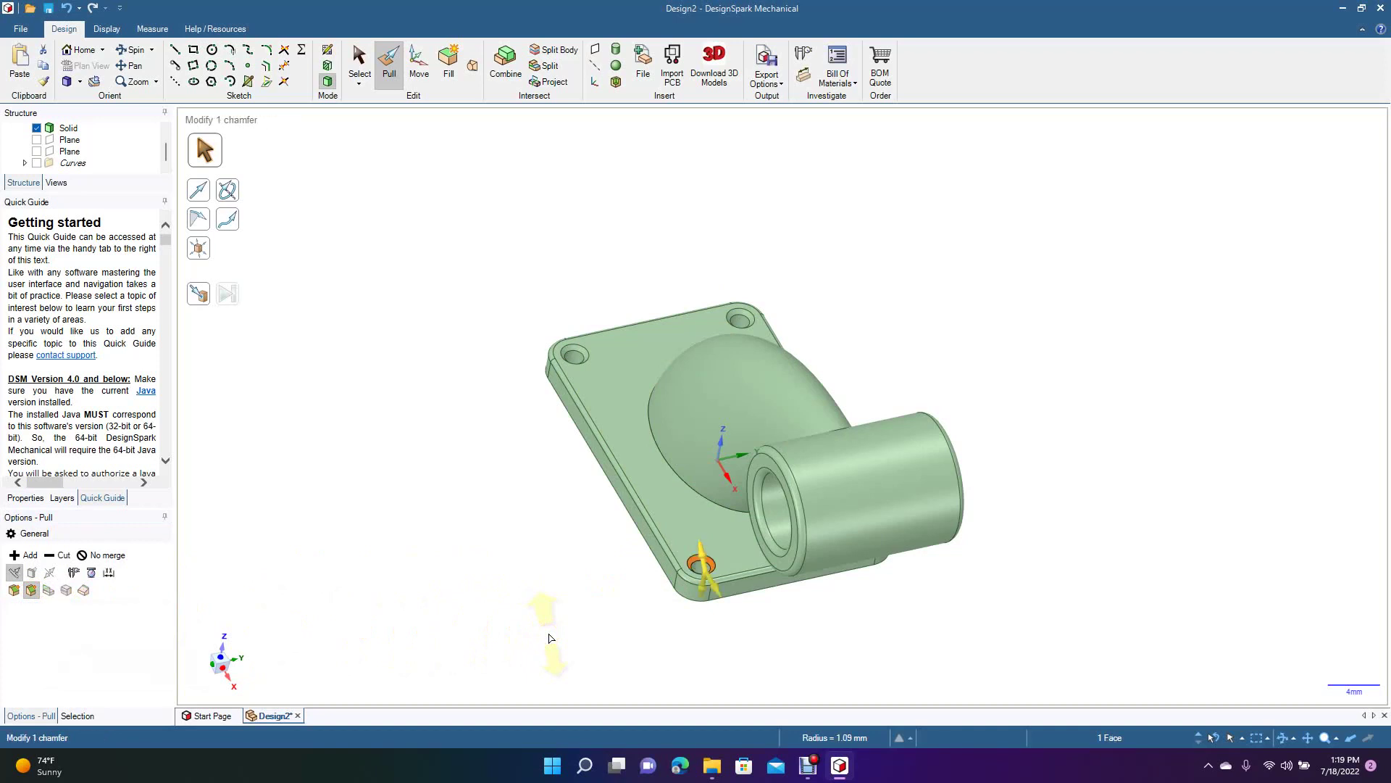
Step: Try to chamfer the upper edge of the remaining corner hole, on the positive Y side of the plate's cylinder end
click(350, 76)
click(129, 49)
drag(448, 435, 358, 458)
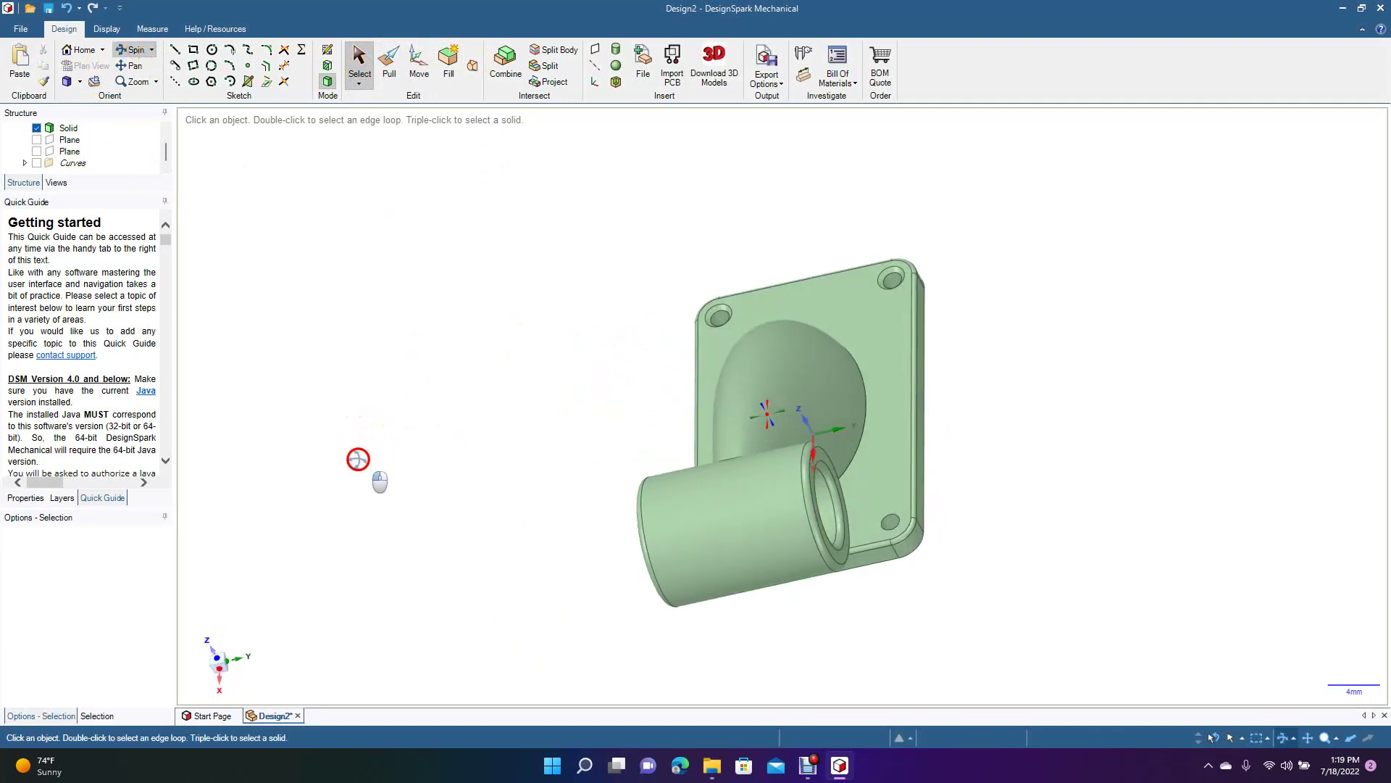
click(390, 64)
click(885, 548)
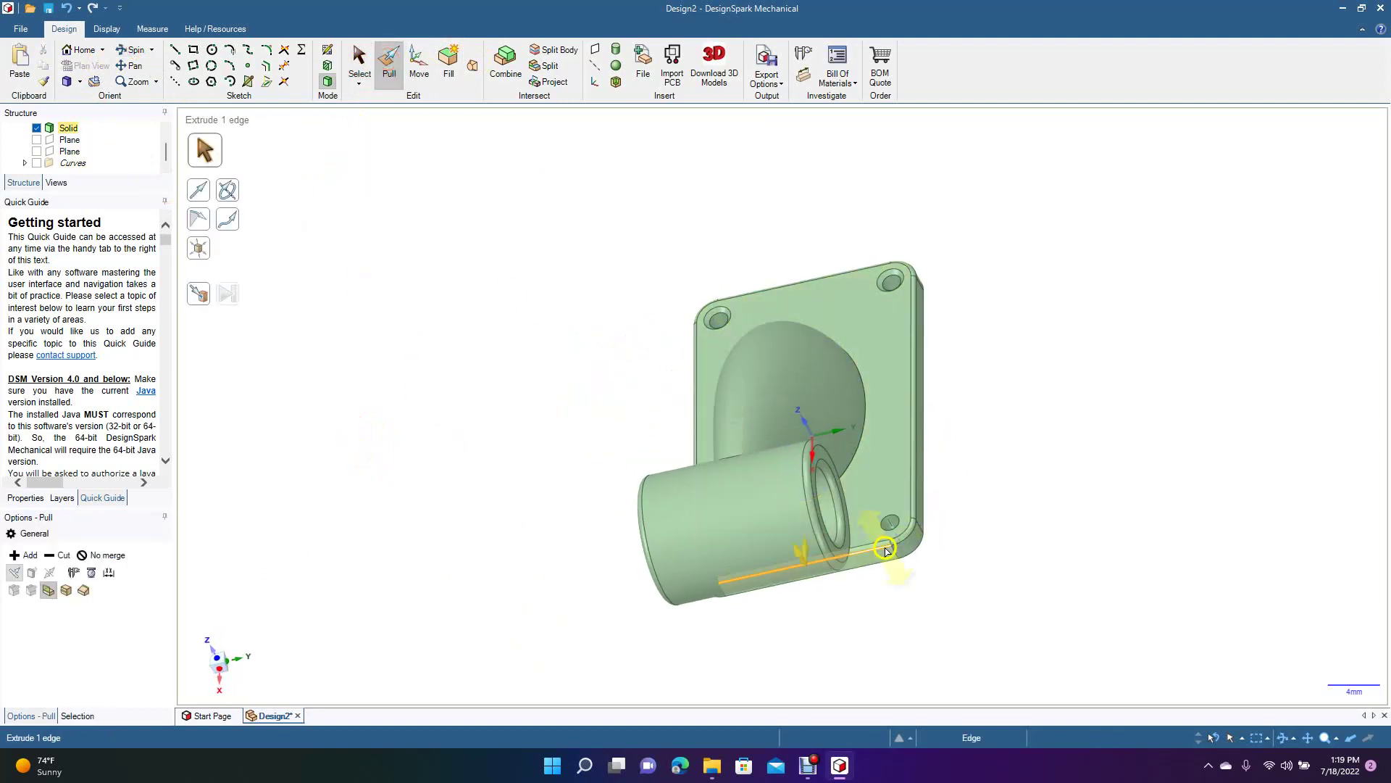
click(894, 520)
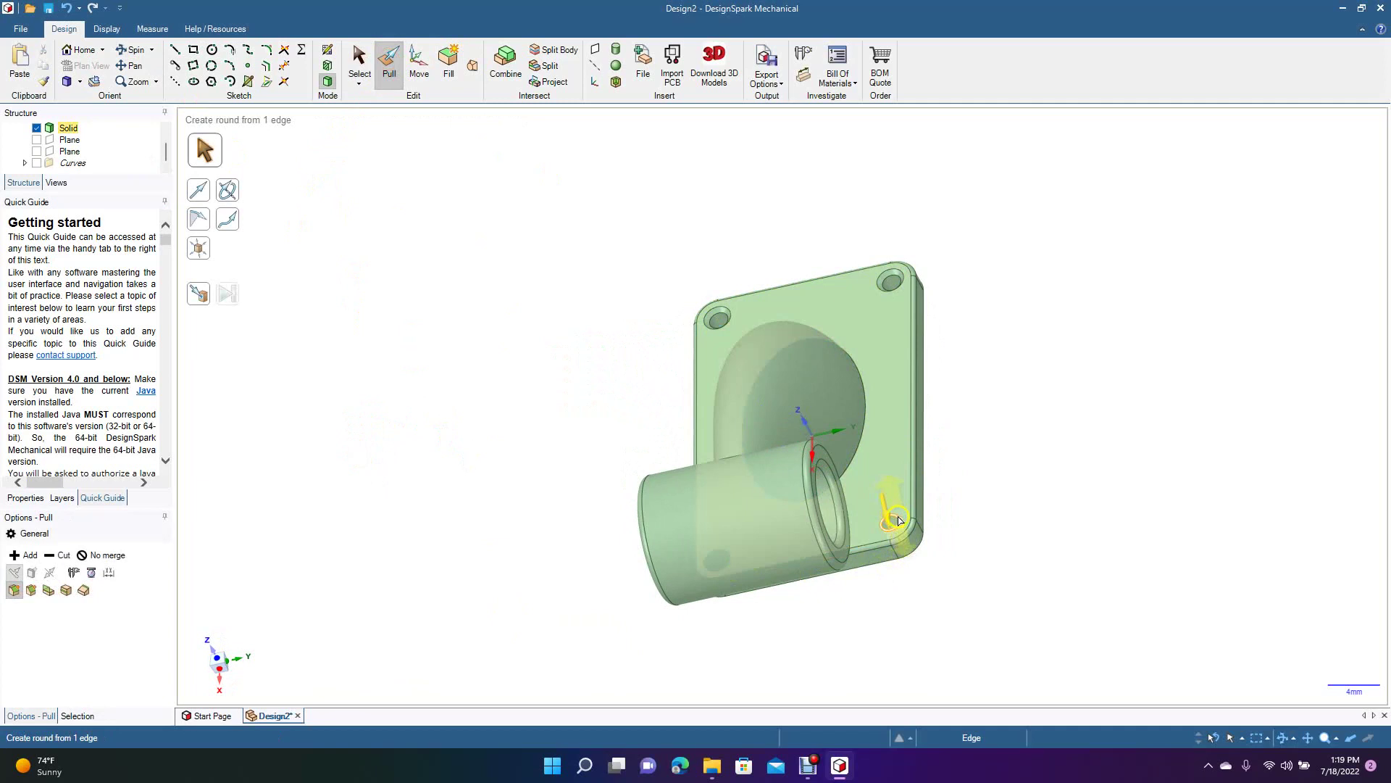
click(30, 589)
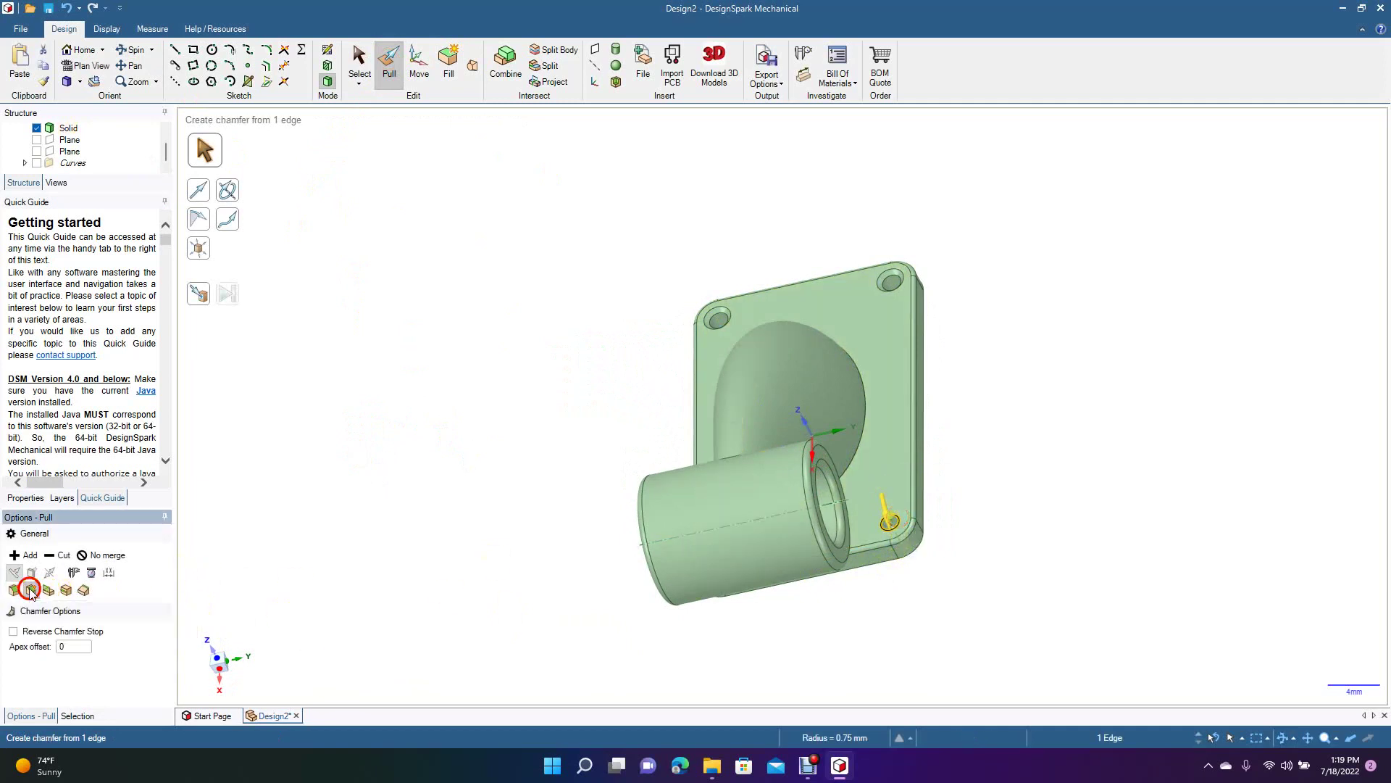
text(0)
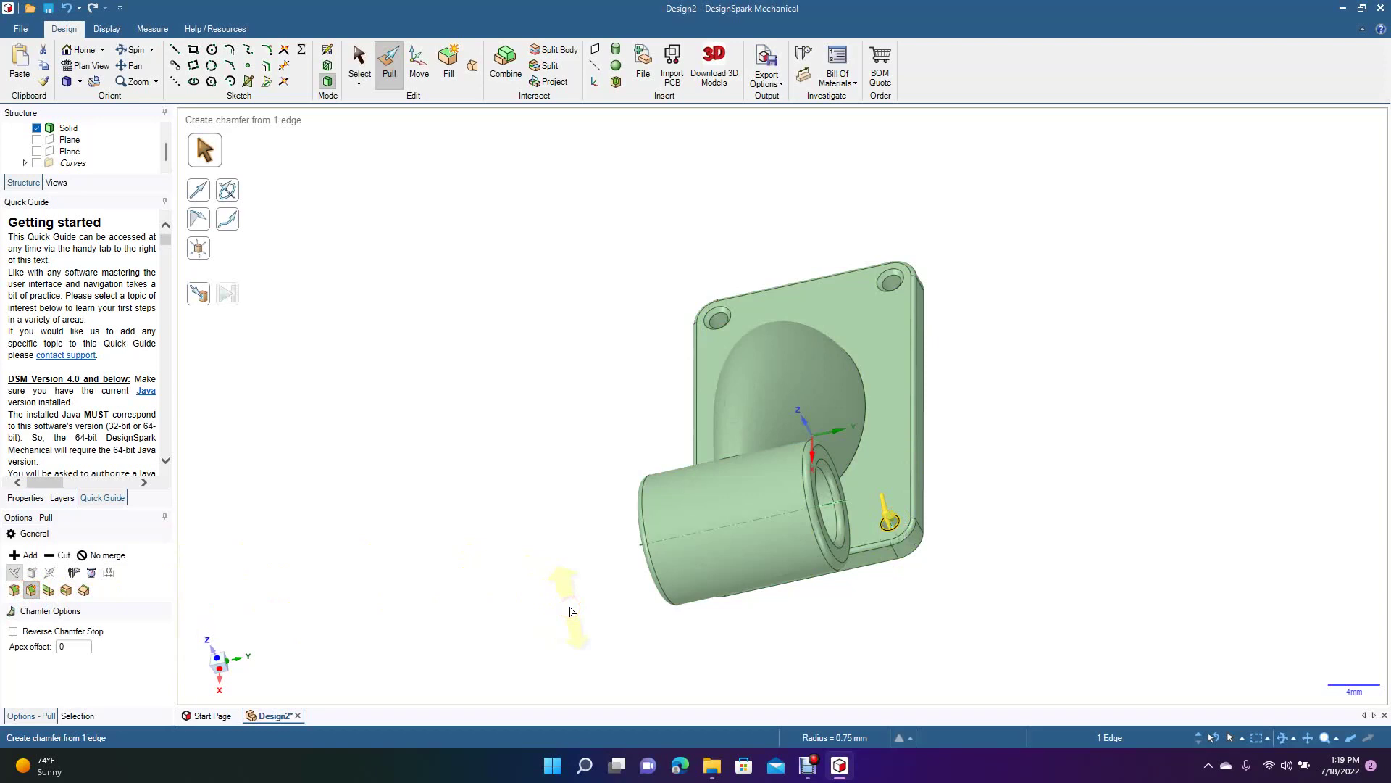
click(579, 395)
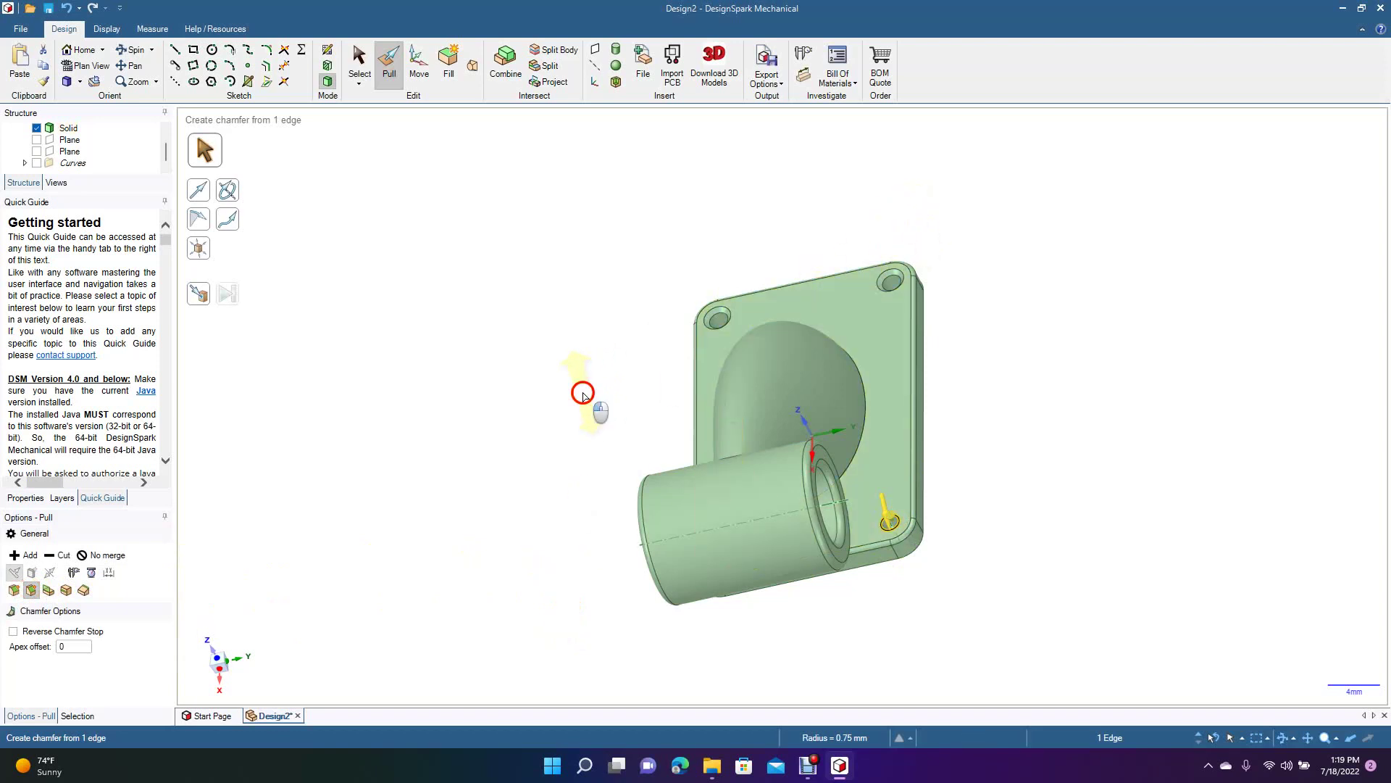
Step: Reselect the upper edge of the corner hole on the positive Y side of the plate's cylinder end and chamfer it freehand
click(471, 521)
click(894, 521)
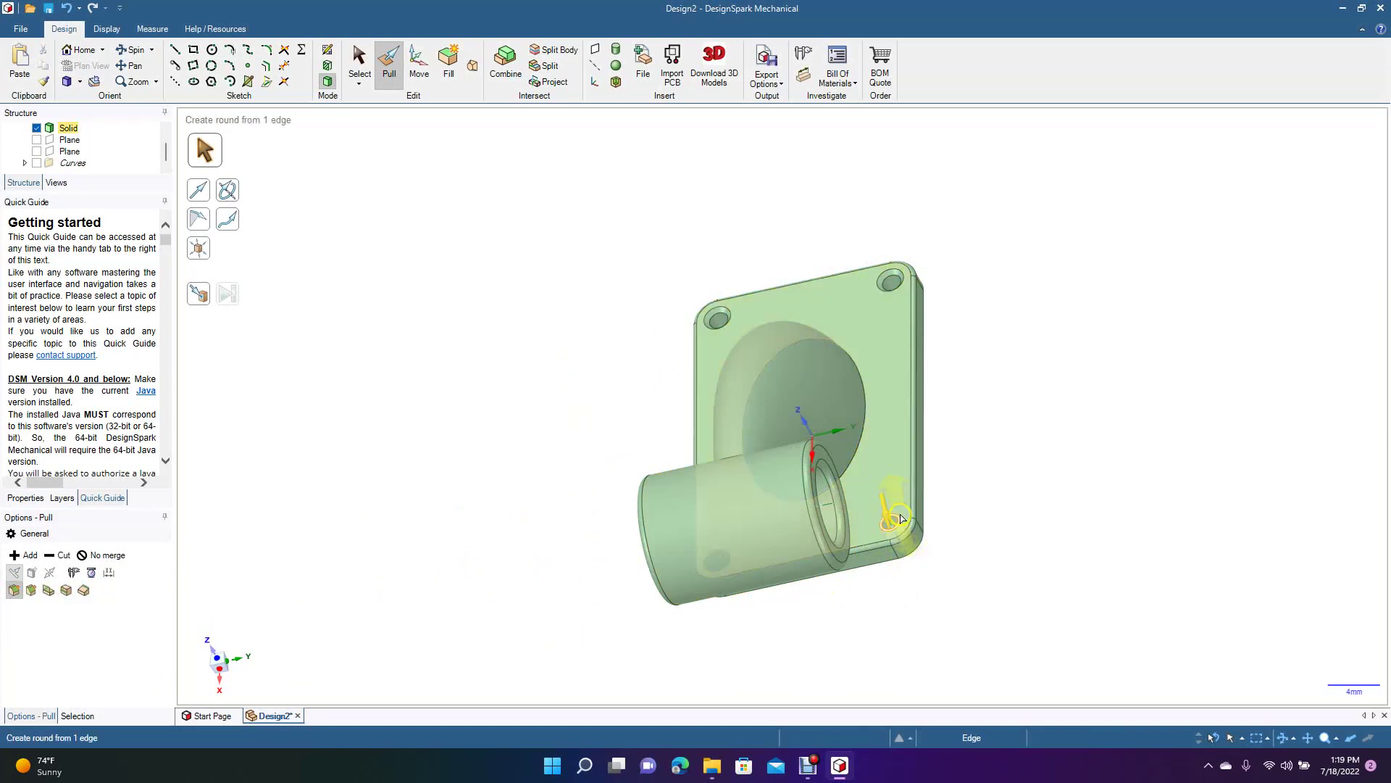
key(Escape)
click(898, 503)
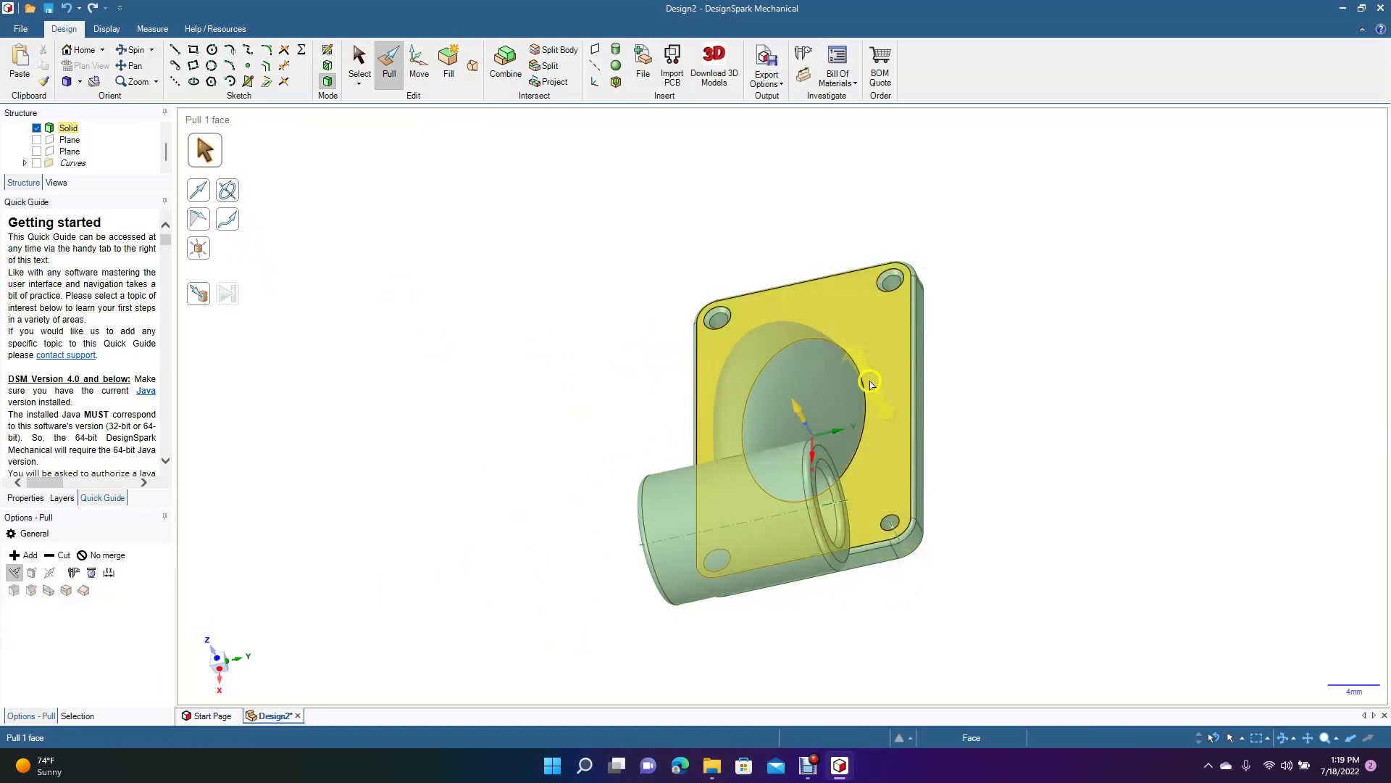
click(894, 520)
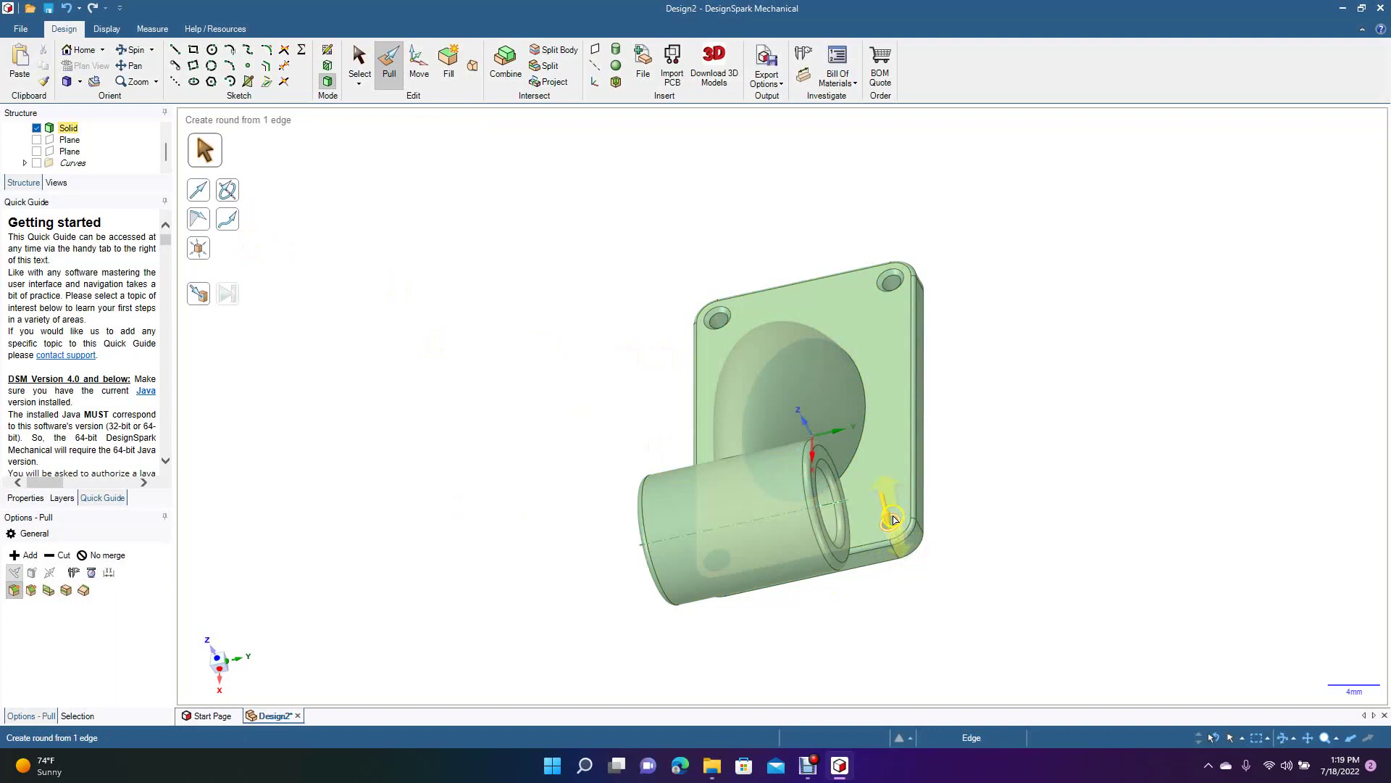
click(31, 591)
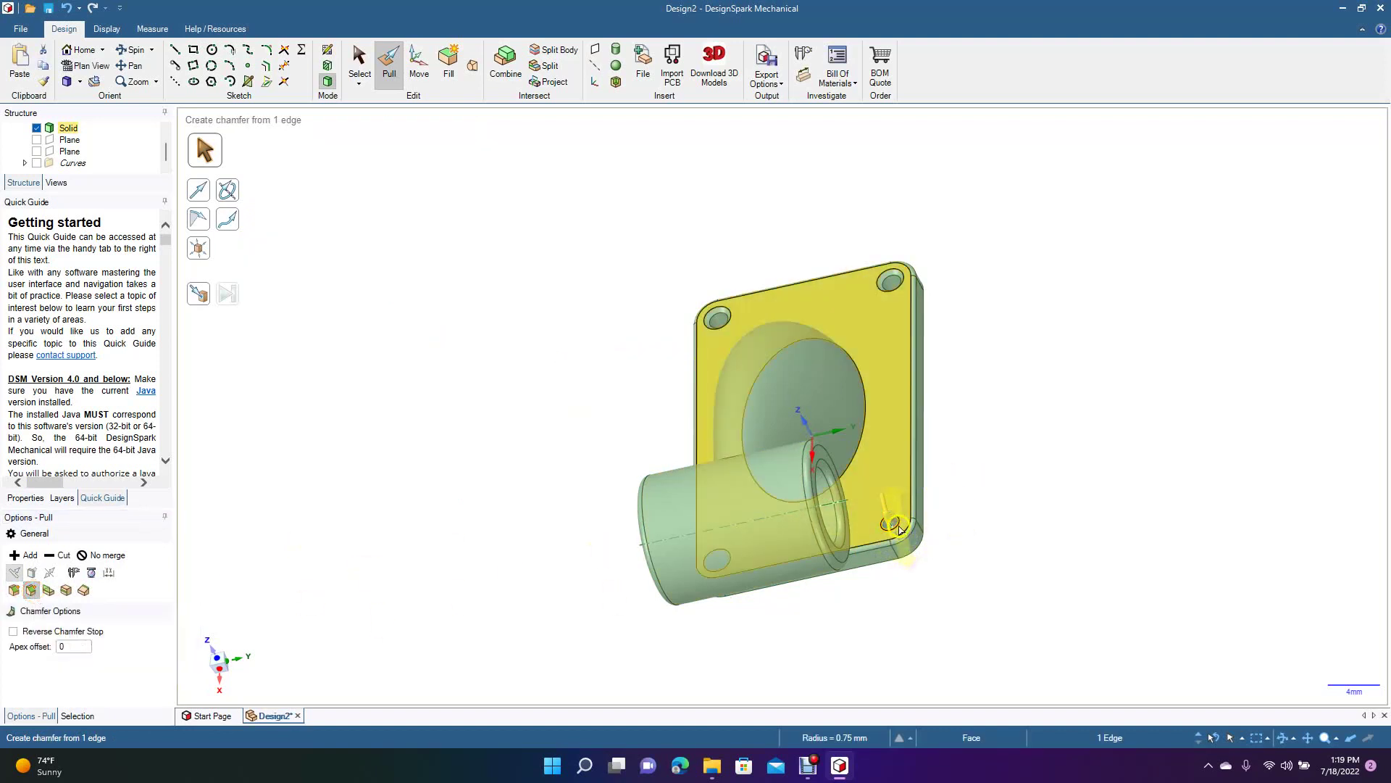
drag(900, 529, 933, 538)
Step: Examine the plate's holes, the elbow and the bored cylinder from several angles, ending in the isometric view
click(362, 69)
click(134, 50)
drag(453, 500, 567, 457)
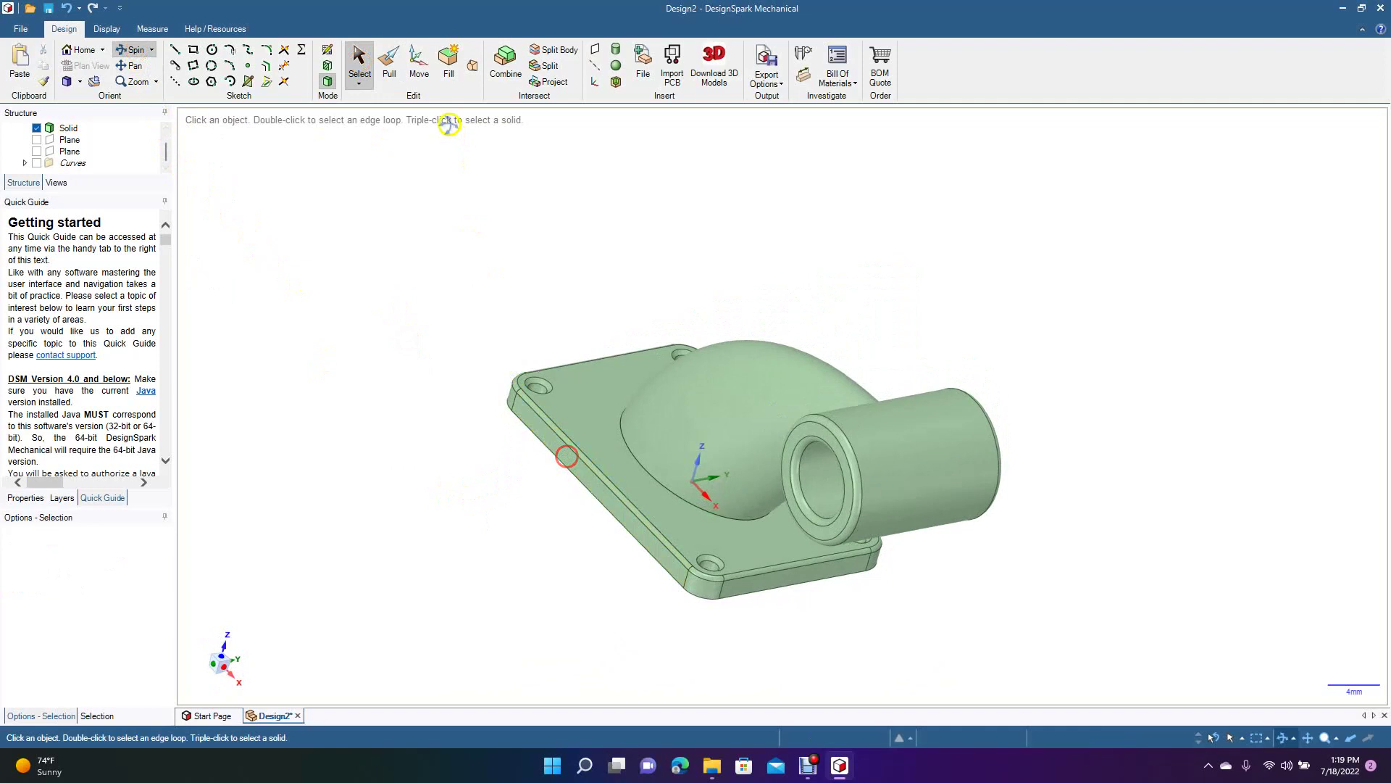
click(390, 66)
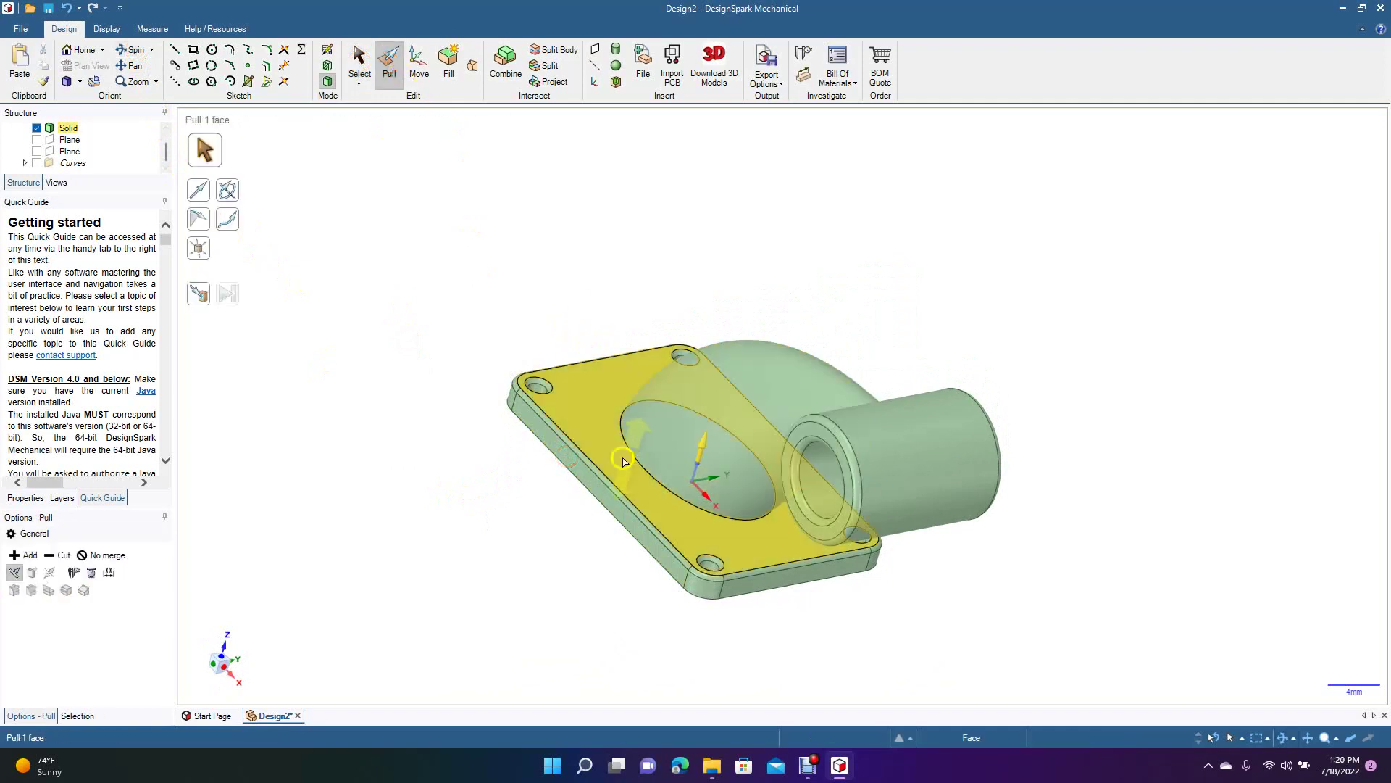
click(437, 491)
click(132, 49)
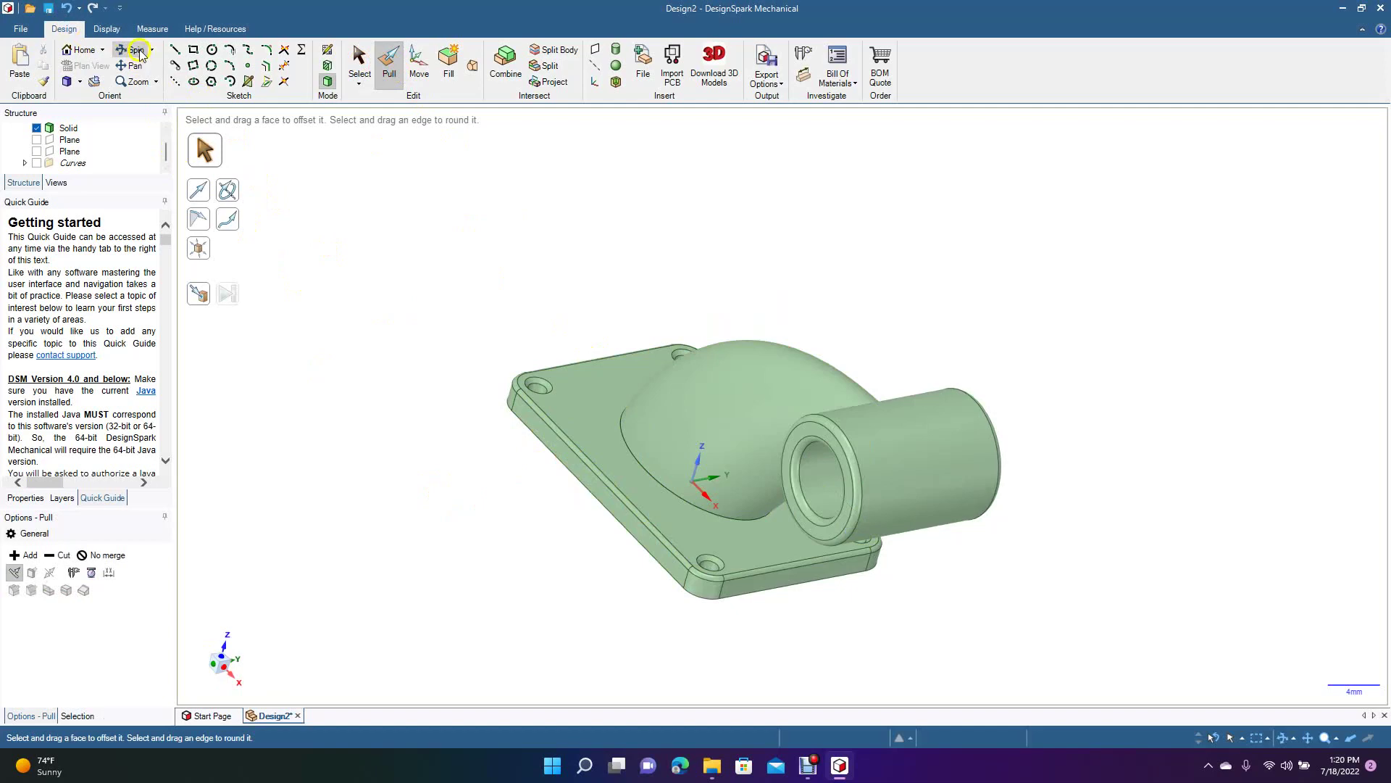
drag(322, 314, 364, 354)
click(861, 452)
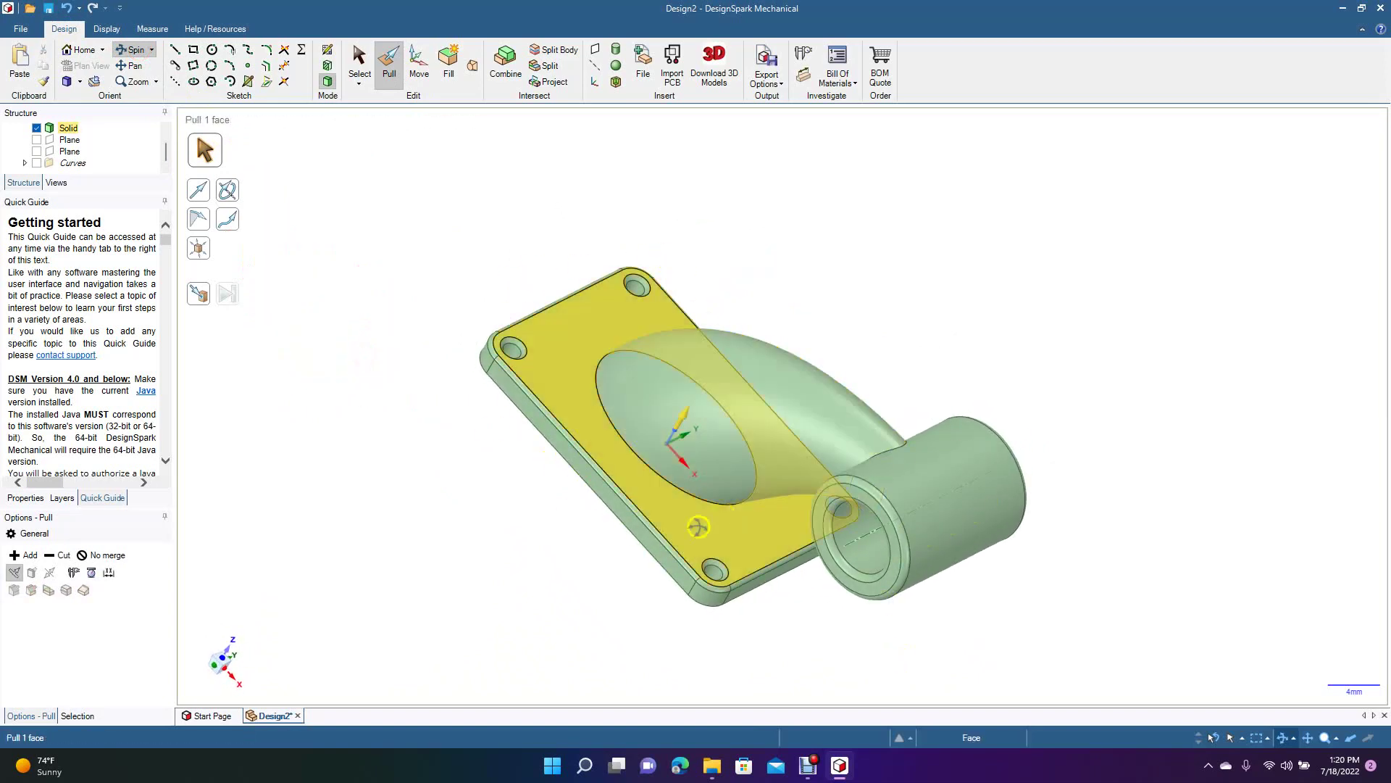
click(562, 273)
click(635, 371)
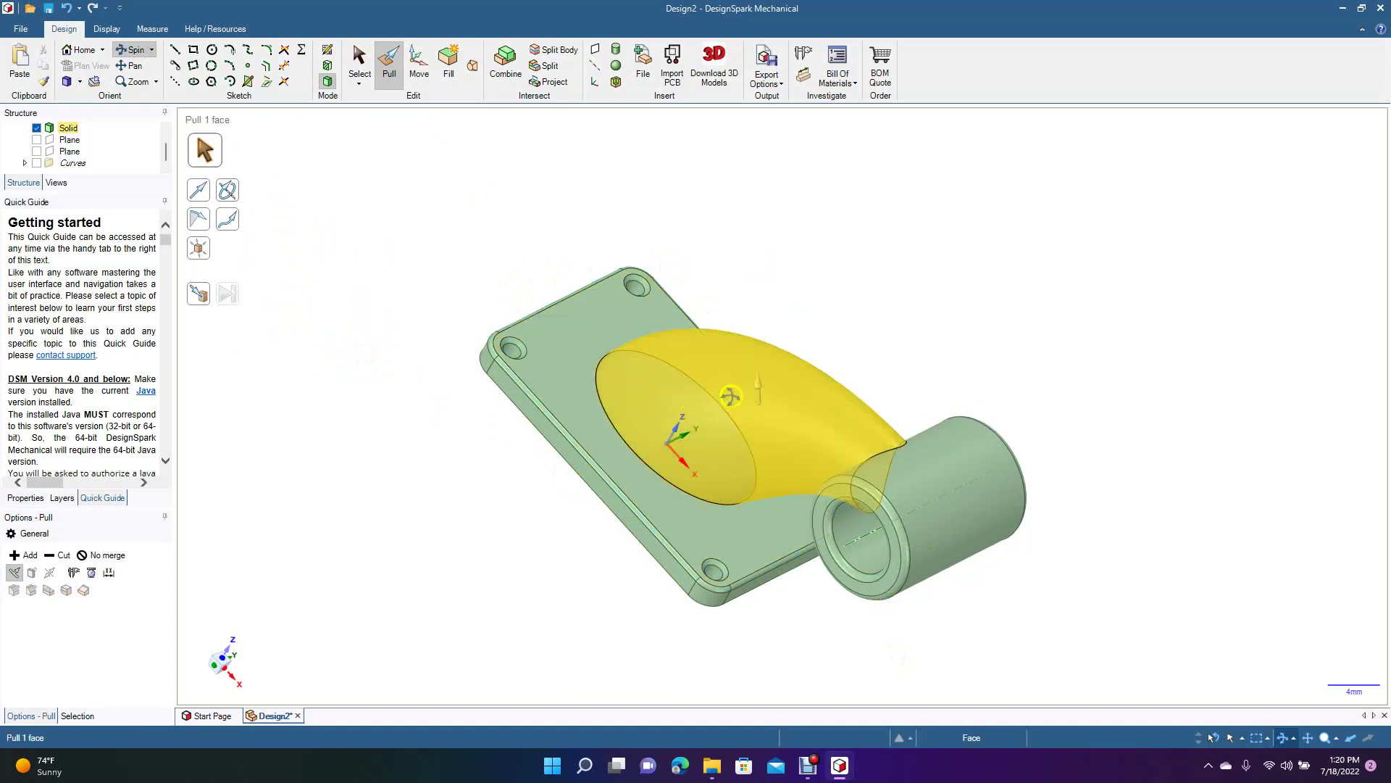
click(895, 468)
click(282, 119)
click(79, 81)
click(87, 103)
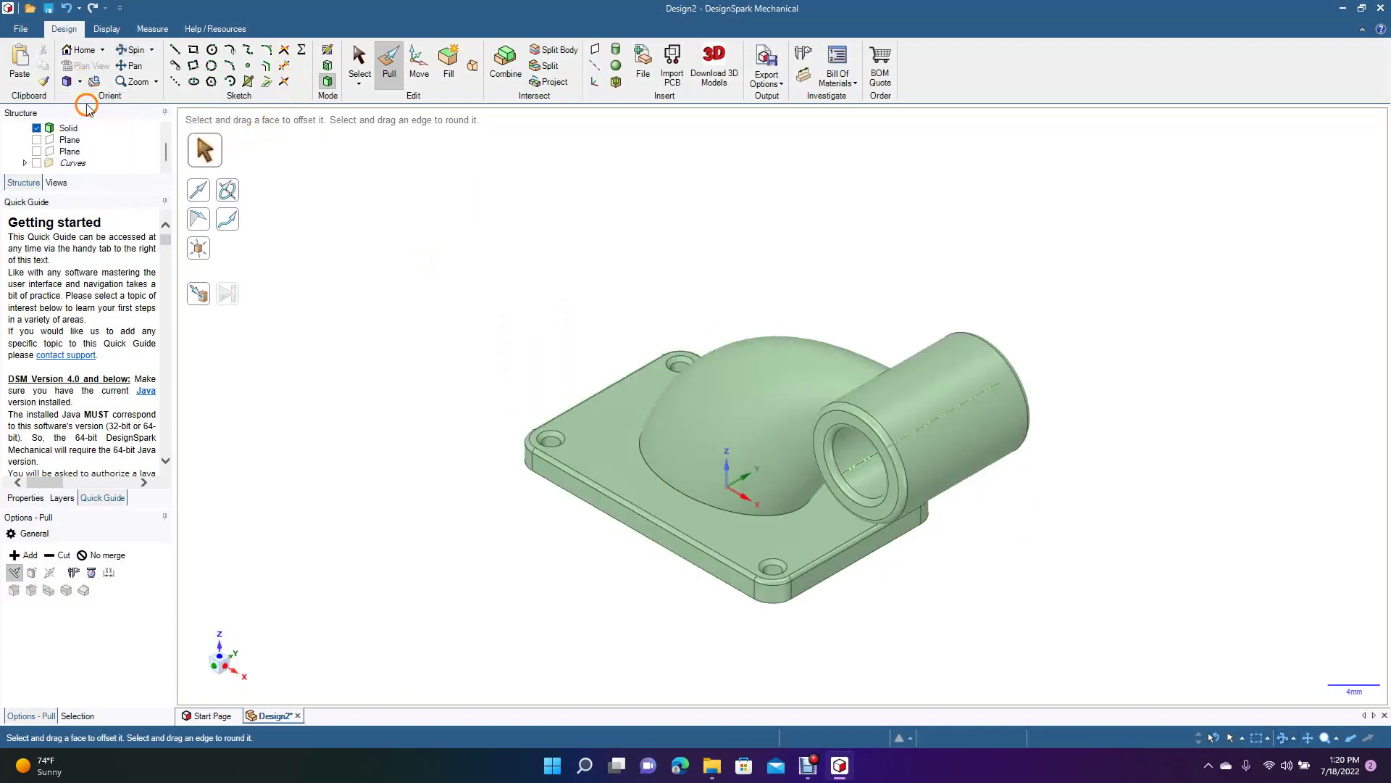